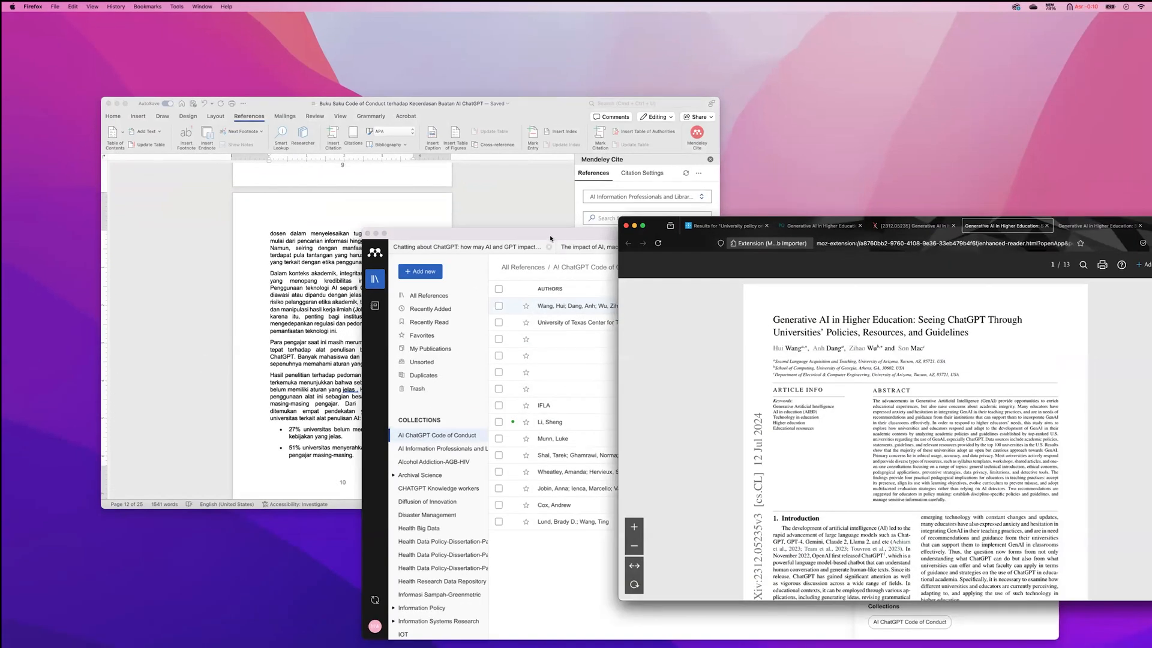
Move the Mendeley Reference Manager window clear of the document and bring the Word document to the front
left_click_drag(551, 238, 514, 220)
left_click_drag(325, 213, 616, 188)
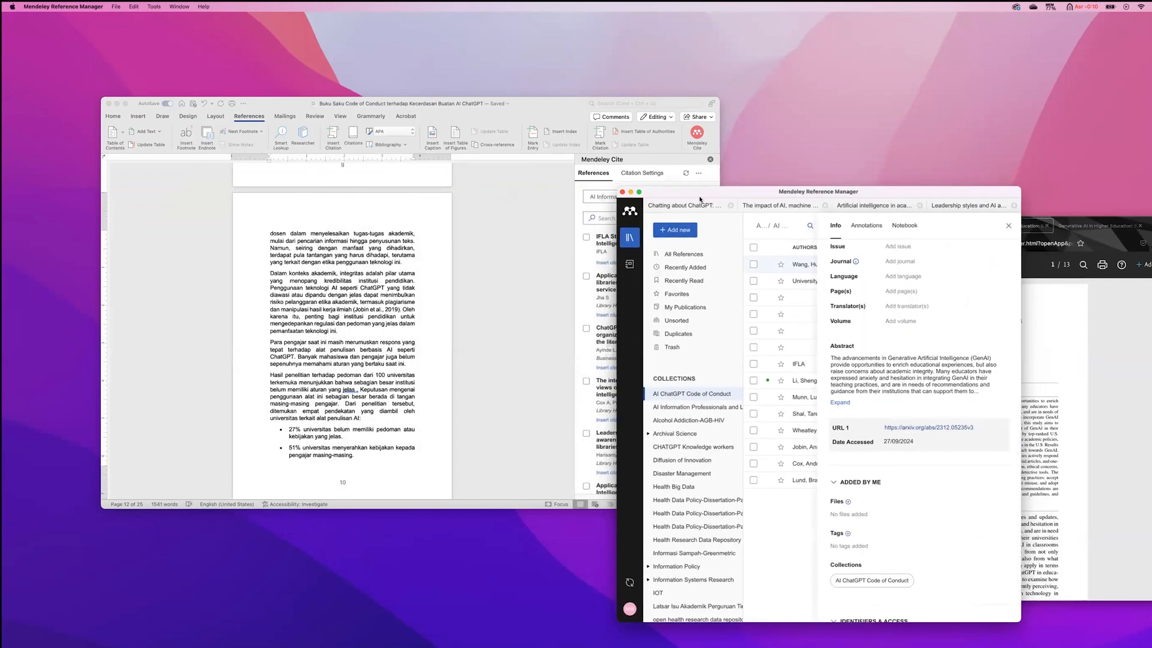
left_click_drag(699, 198, 870, 56)
left_click(425, 308)
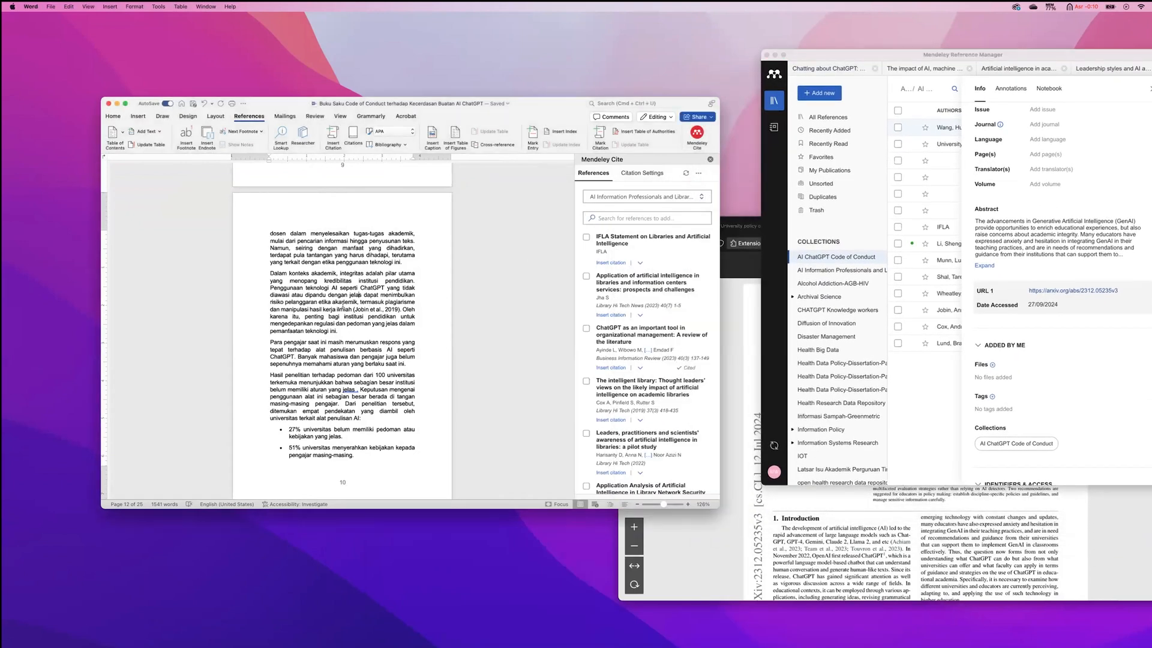
Go back to the DAFTAR TABEL page of the Word document and enlarge the Word window in both width and height
scroll(351, 282, "up", 20)
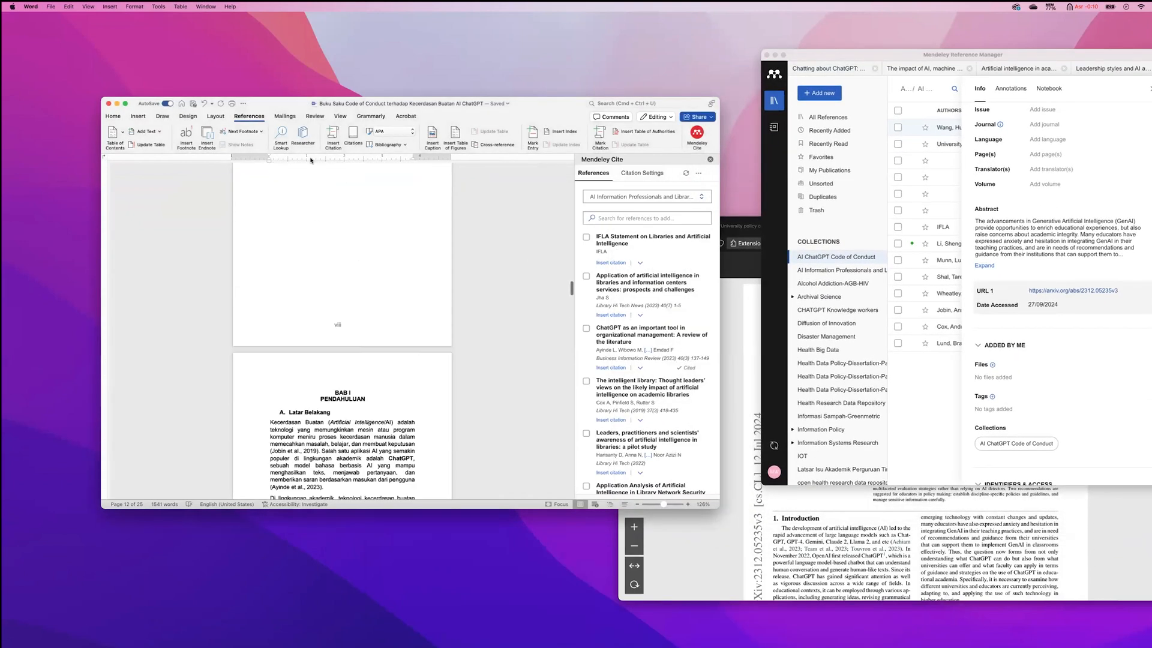
left_click(113, 116)
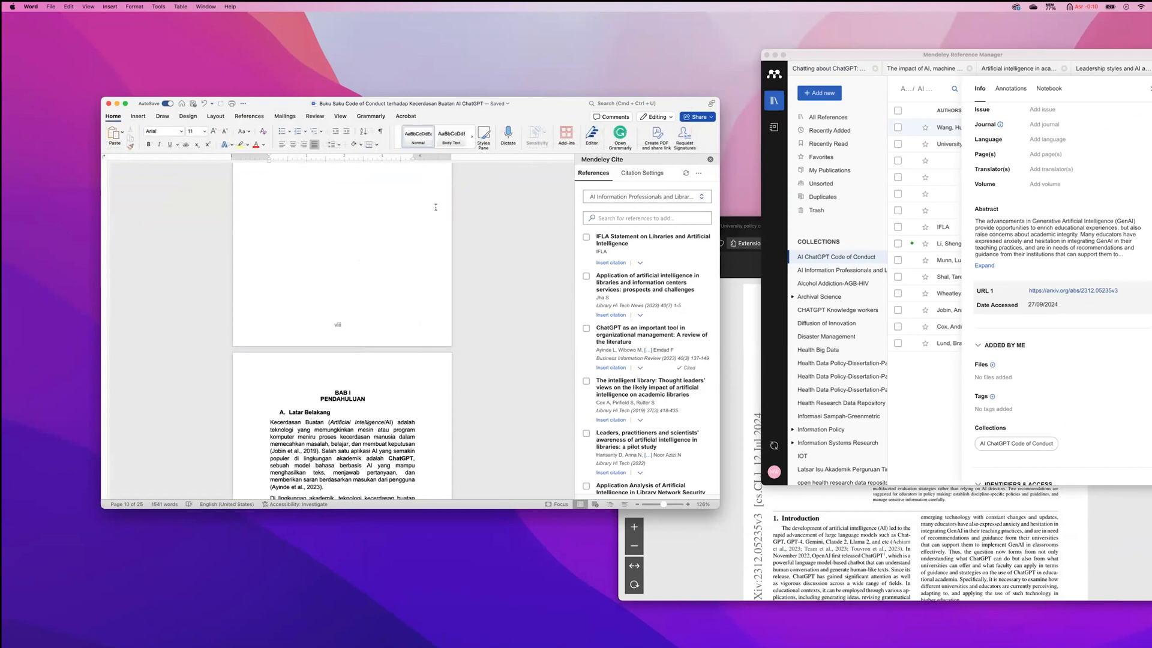
scroll(338, 175, "up", 5)
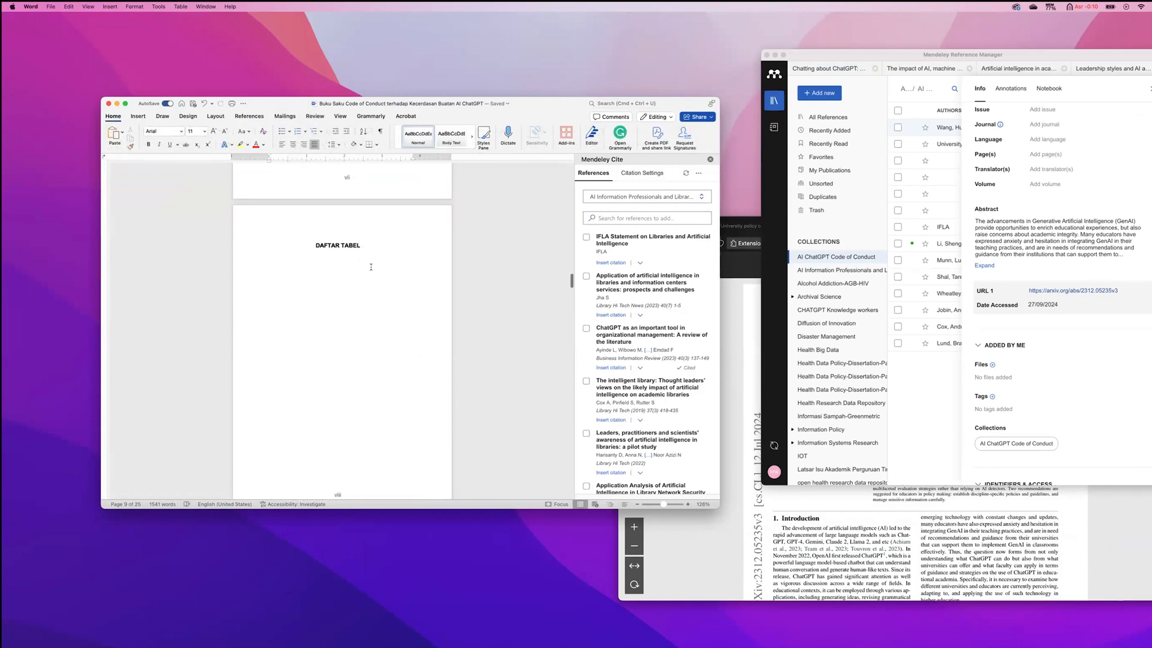
scroll(370, 267, "up", 3)
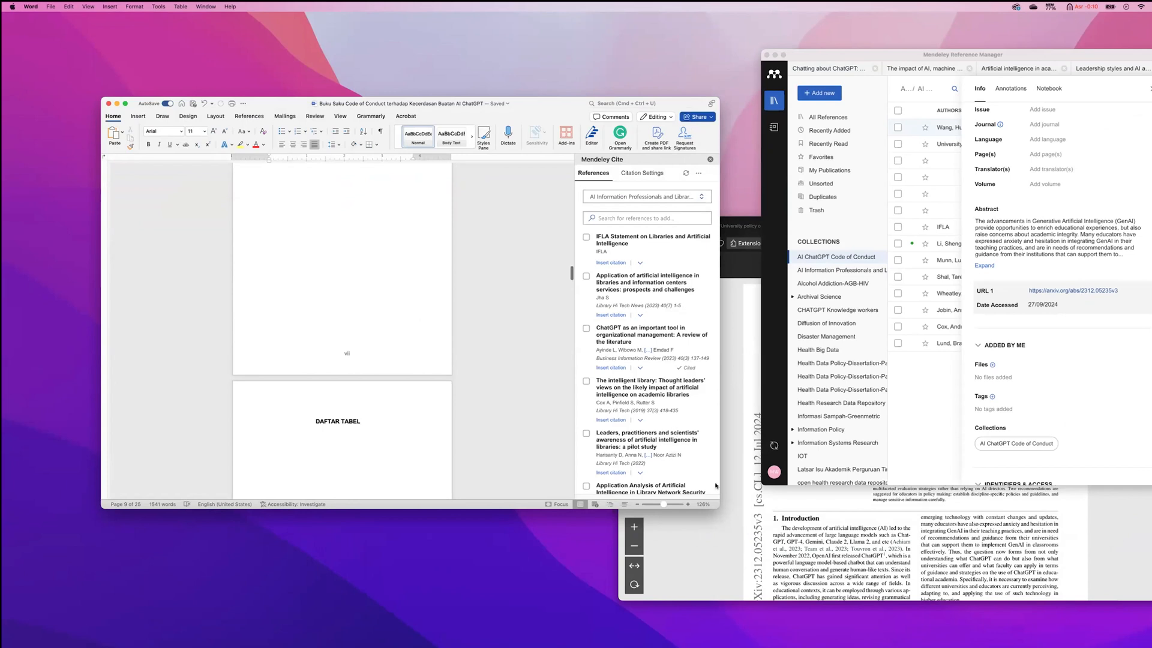
left_click_drag(728, 510, 852, 578)
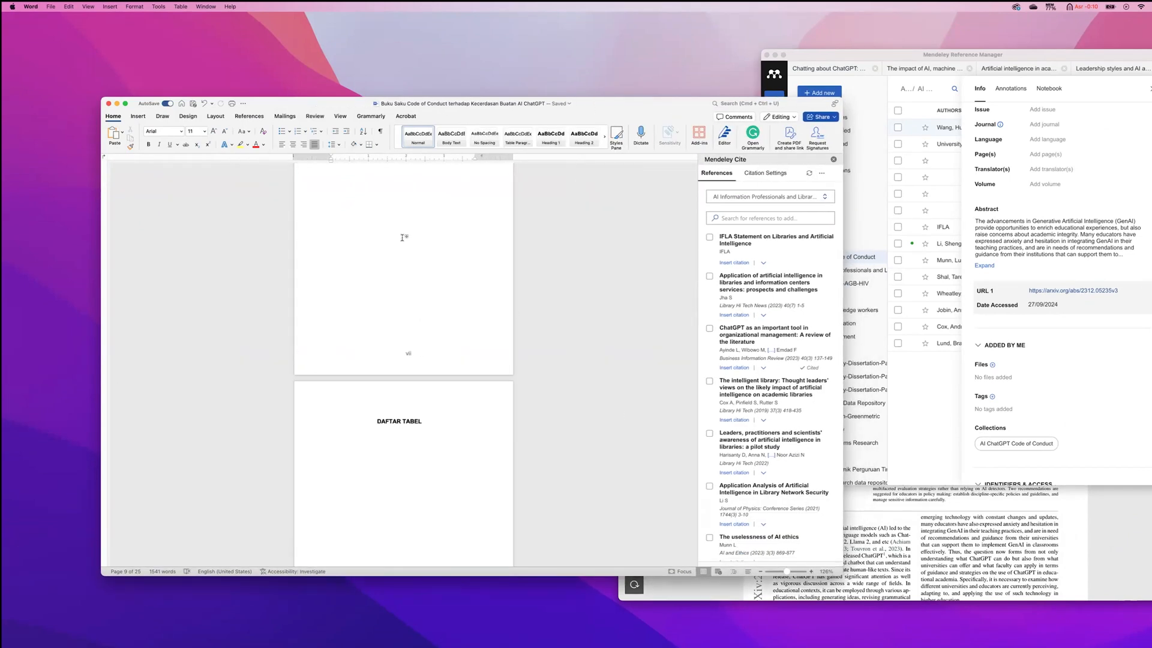
Open the headers and footers for editing and examine the page numbering from the cover through the front matter to BAB I
double_click(373, 392)
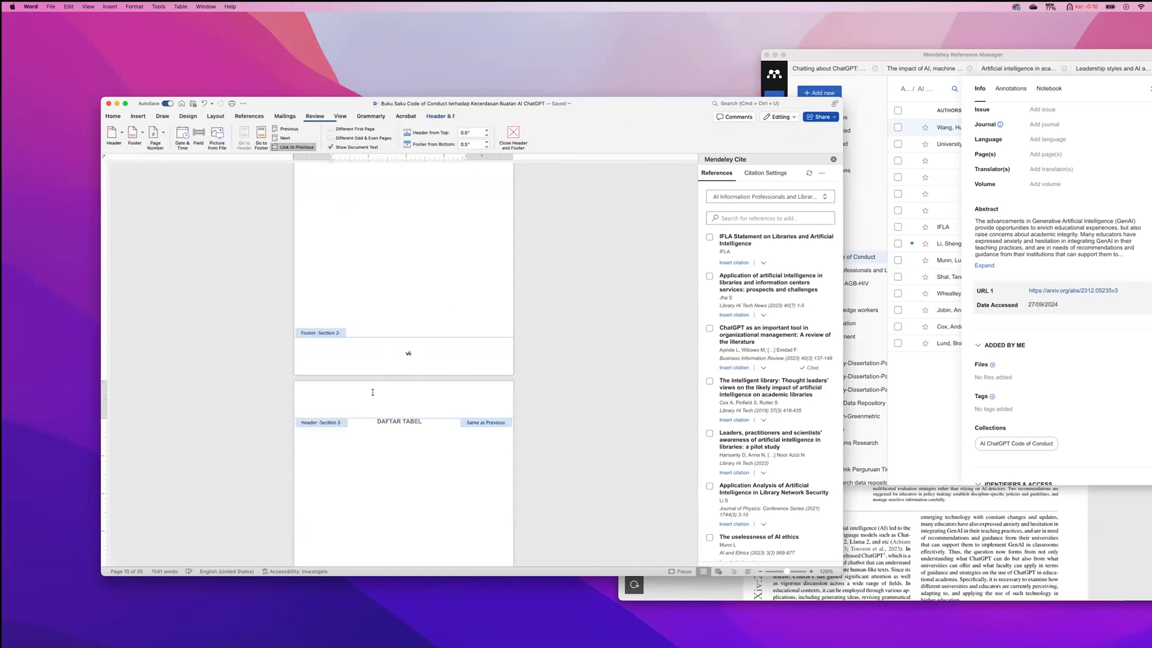
scroll(340, 361, "up", 10)
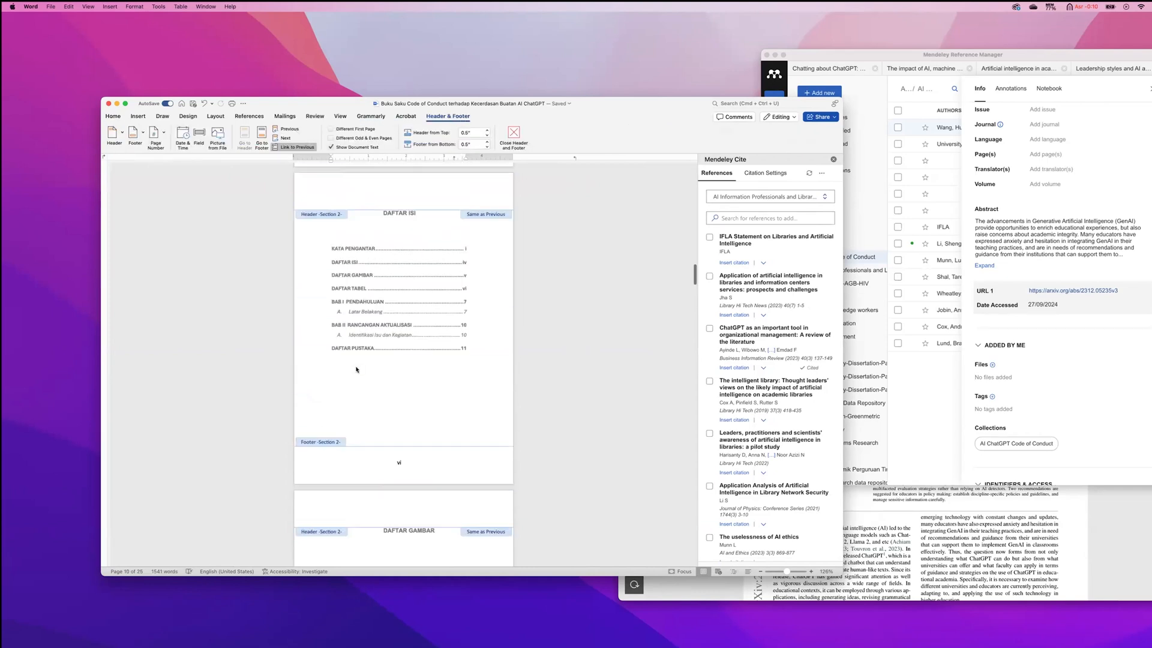
scroll(339, 307, "up", 15)
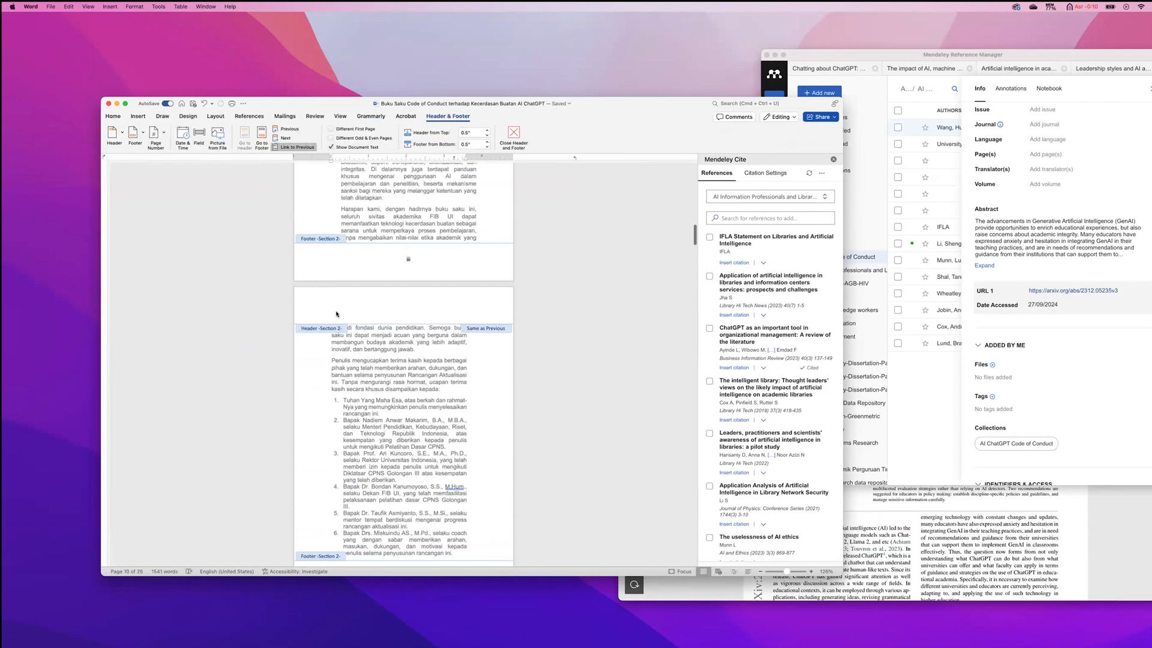
scroll(336, 316, "down", 5)
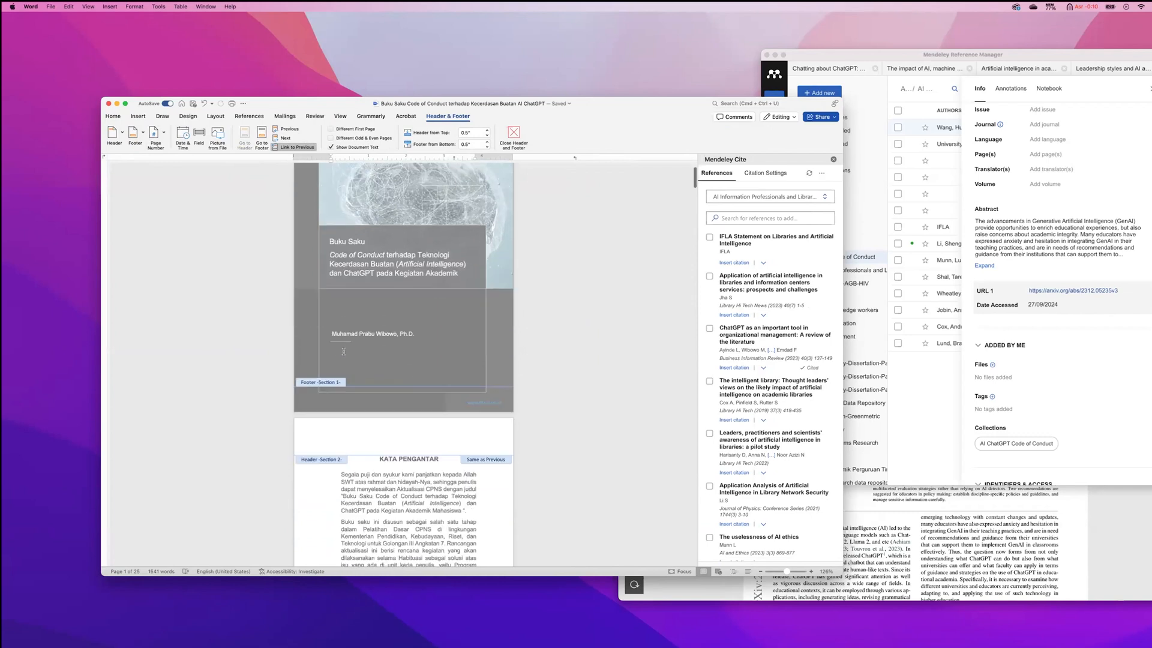
scroll(410, 315, "down", 5)
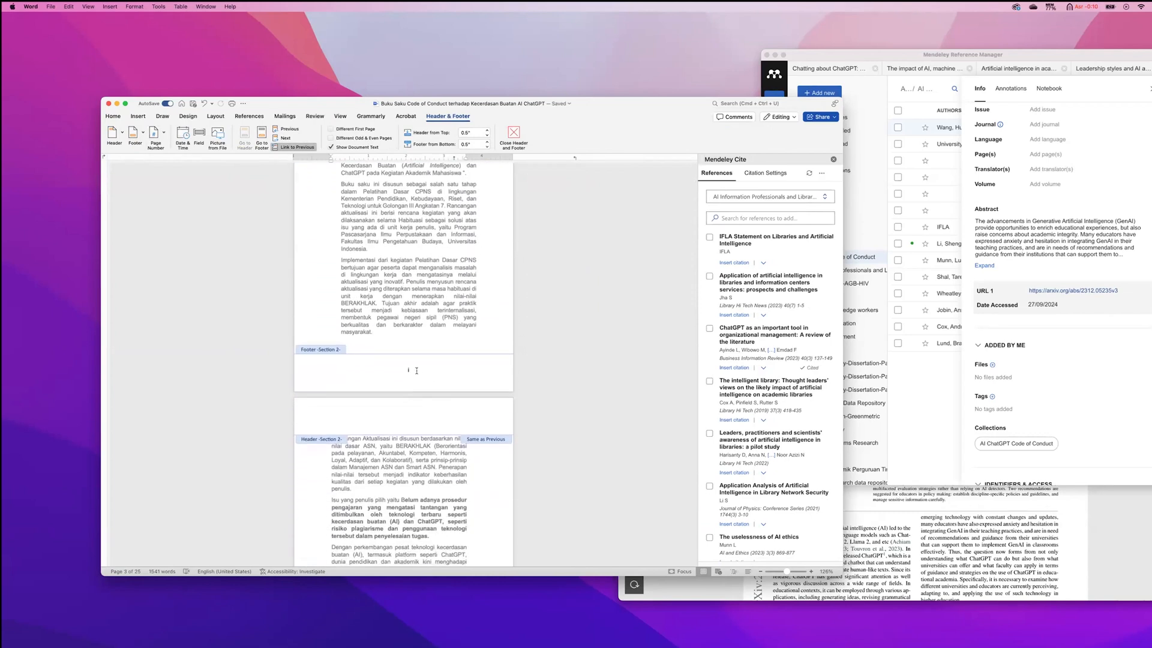
left_click(400, 370)
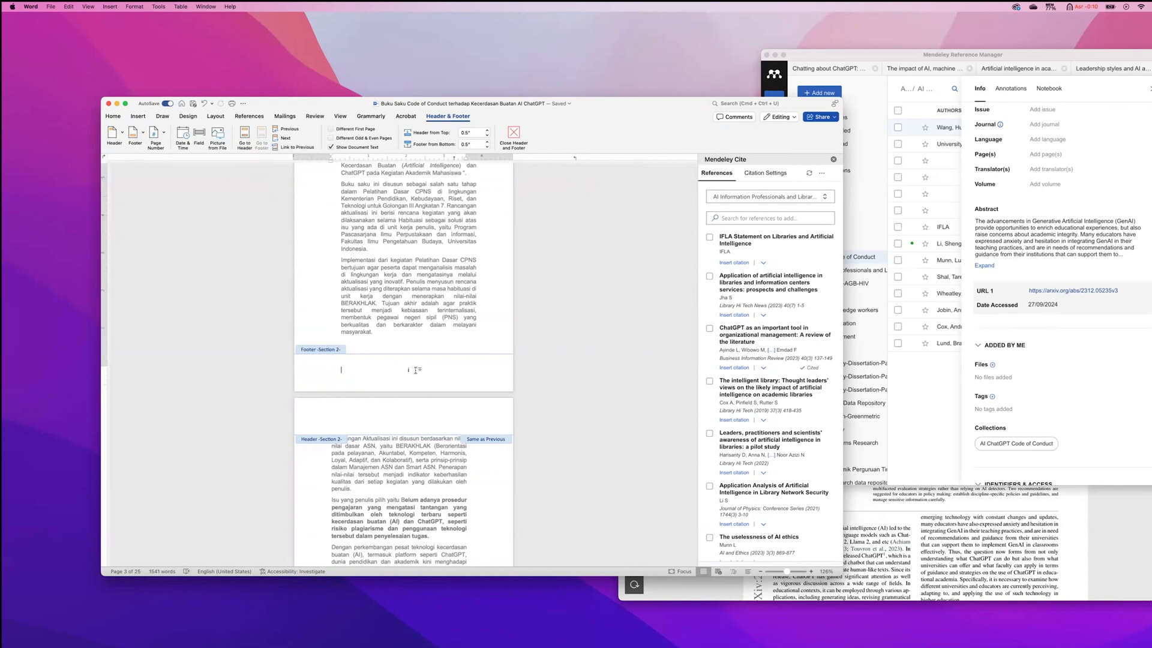
scroll(415, 369, "down", 2)
scroll(415, 370, "down", 9)
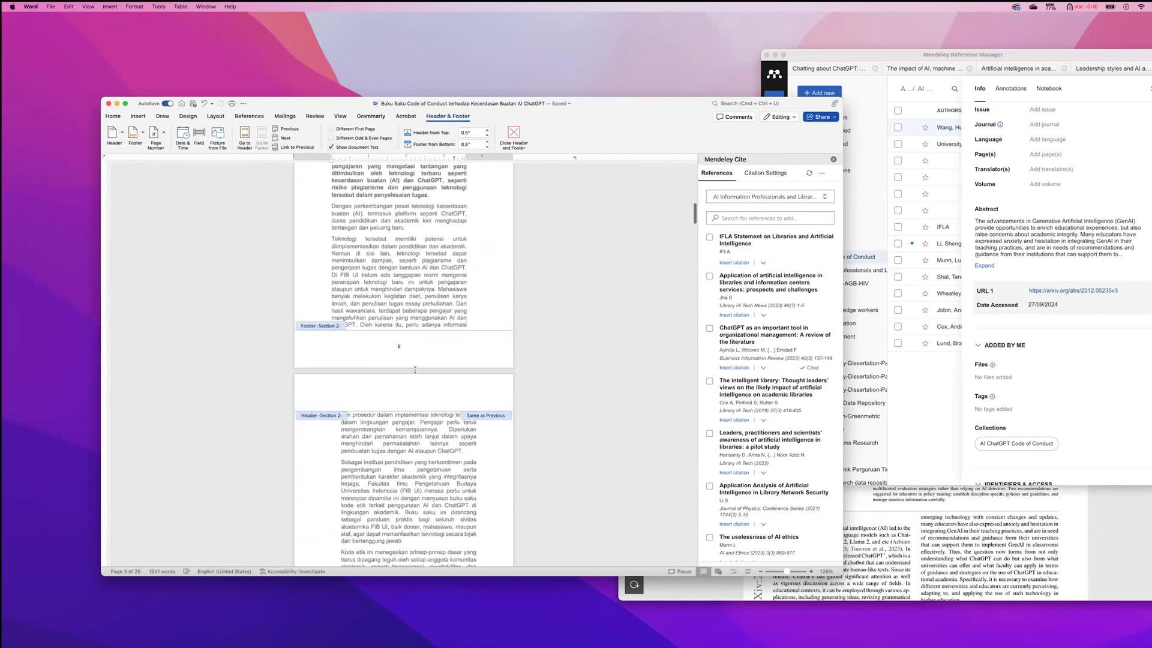
scroll(414, 370, "down", 20)
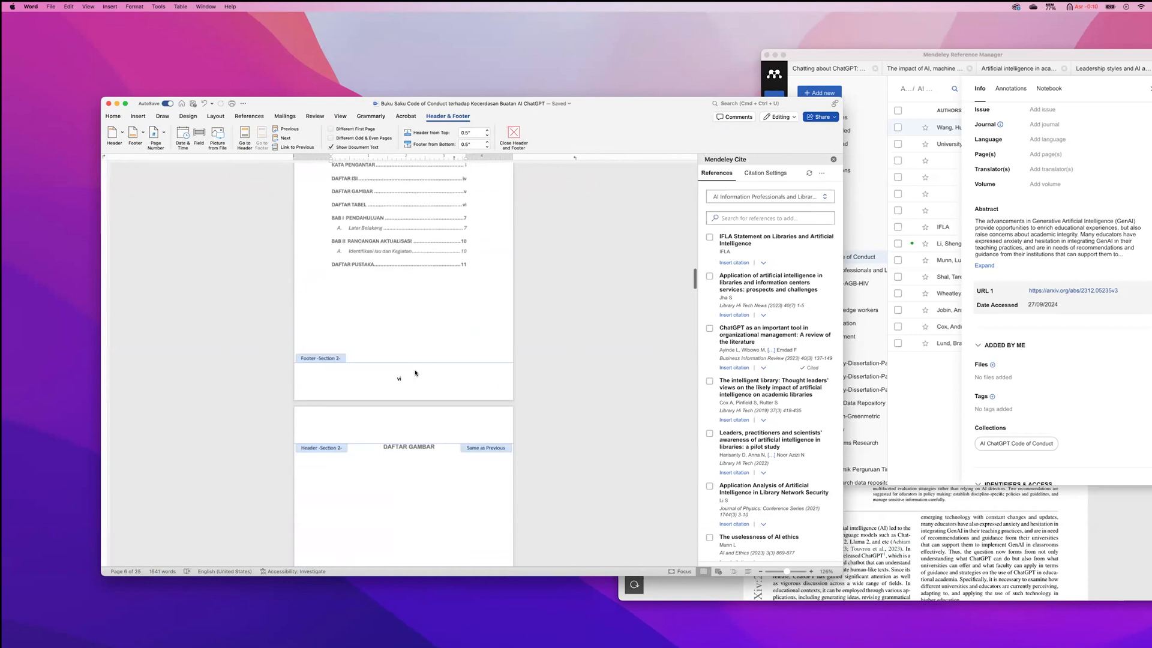
scroll(407, 376, "down", 18)
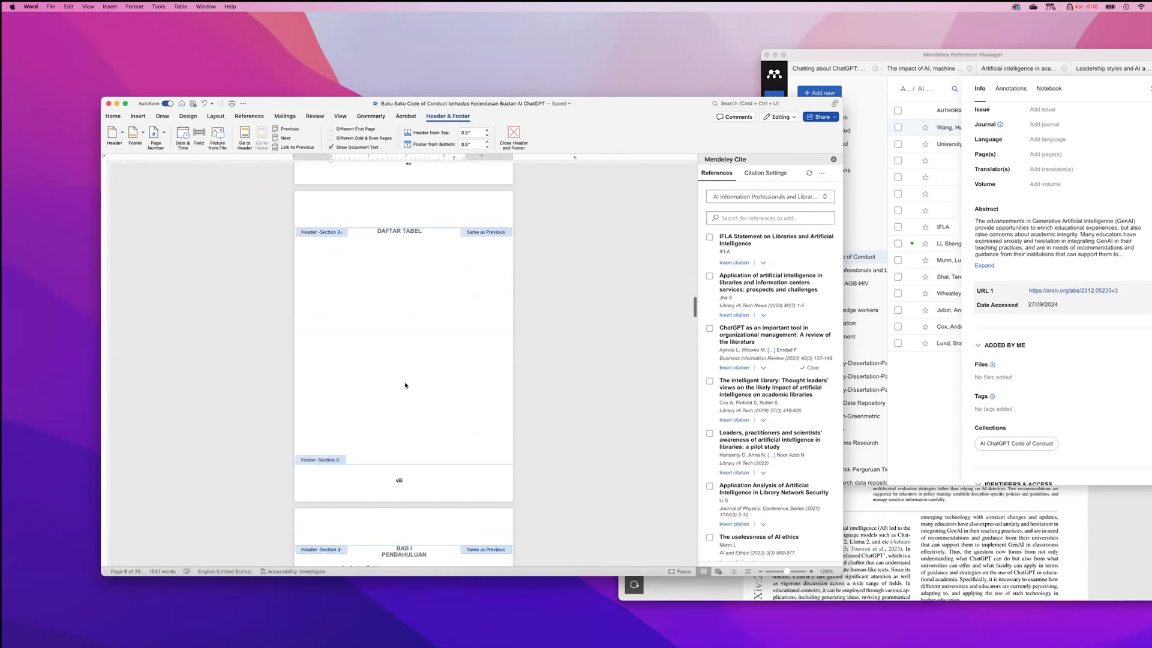
scroll(405, 386, "down", 8)
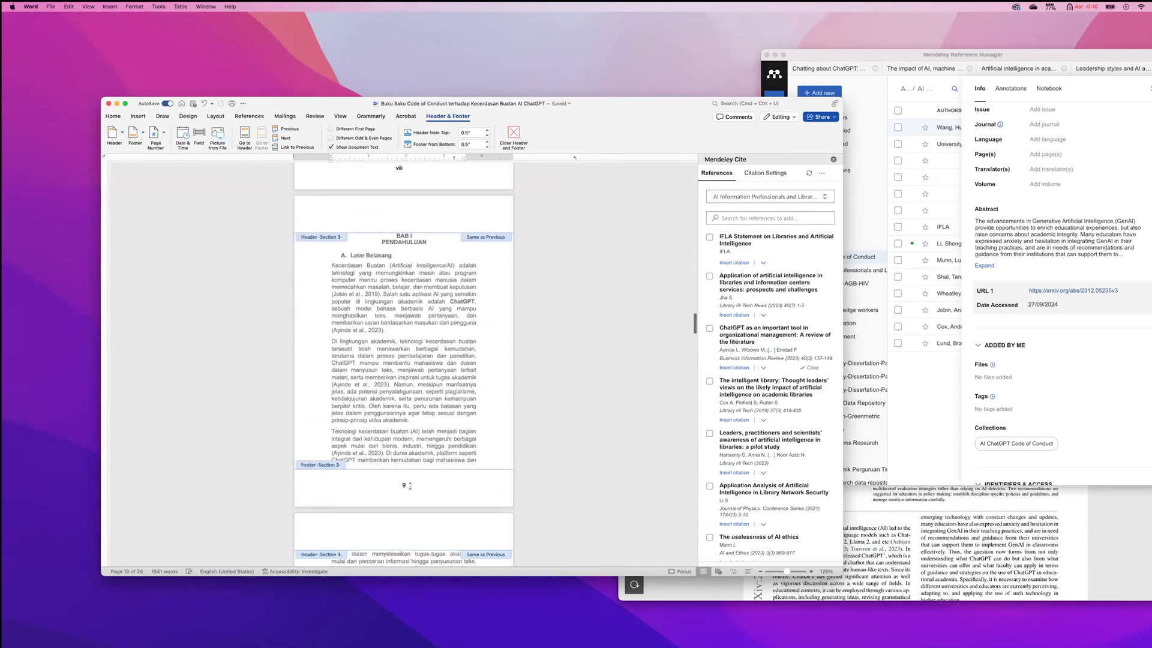
Restart the footer page numbering at 1 for the section beginning with BAB I PENDAHULUAN, and close the header and footer
left_click(402, 484)
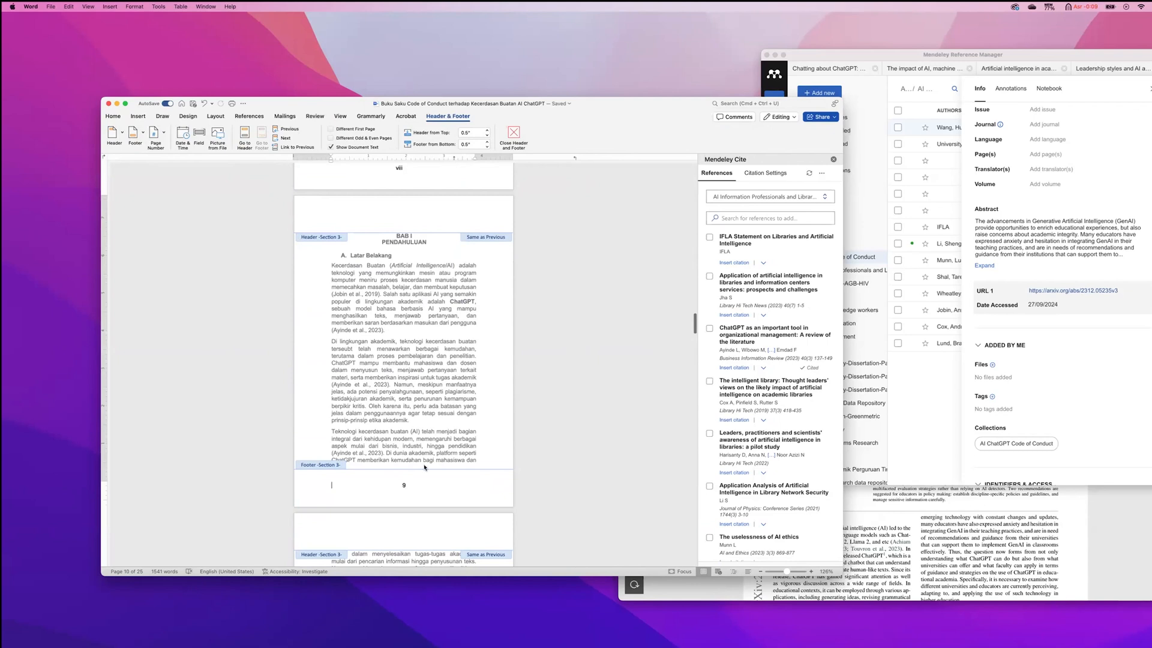
left_click(408, 486)
left_click(156, 134)
left_click(195, 156)
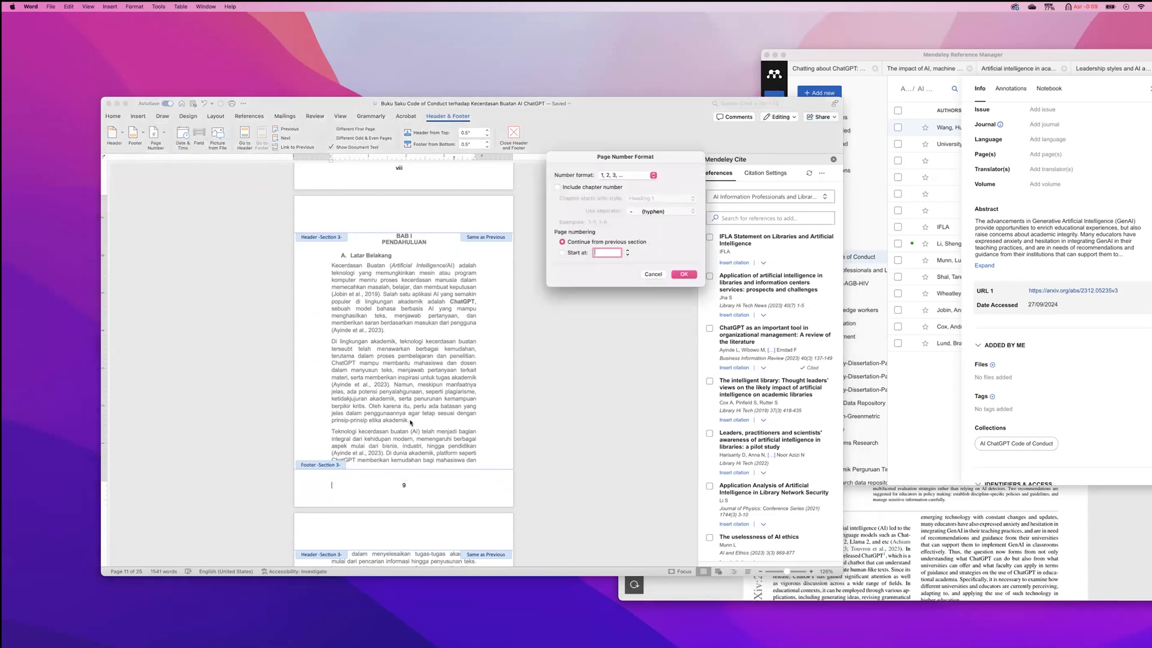
left_click(571, 252)
left_click(683, 274)
scroll(423, 404, "down", 1)
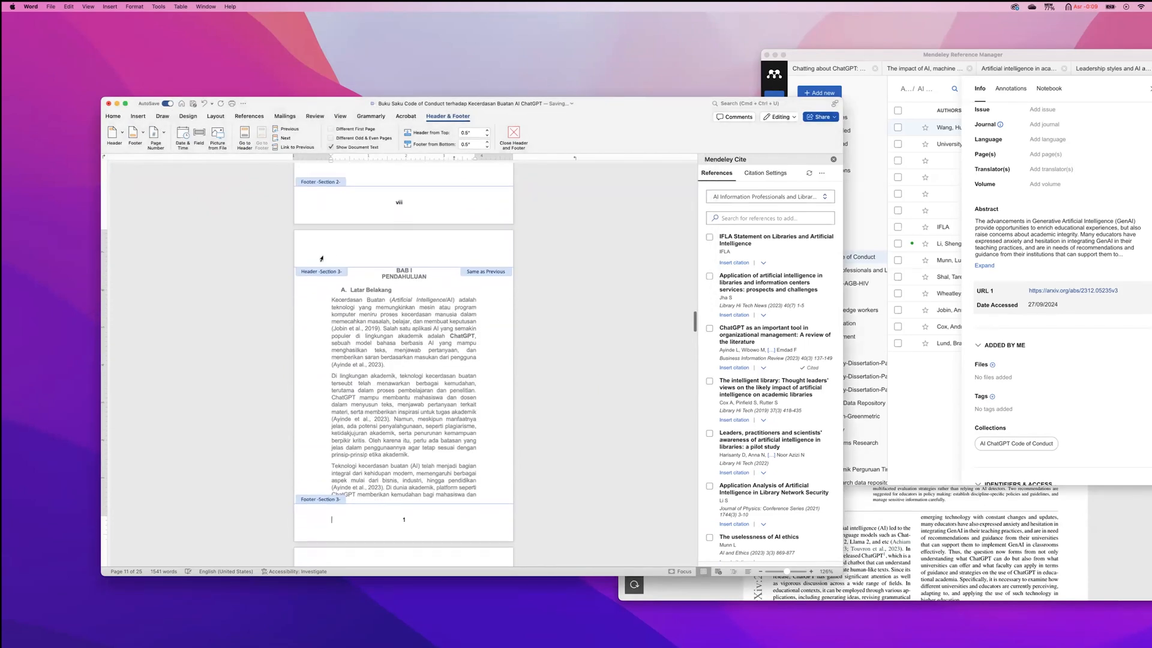
left_click(514, 136)
With the cursor below the DAFTAR TABEL heading, look at the available page and section breaks without inserting one
scroll(399, 358, "up", 5)
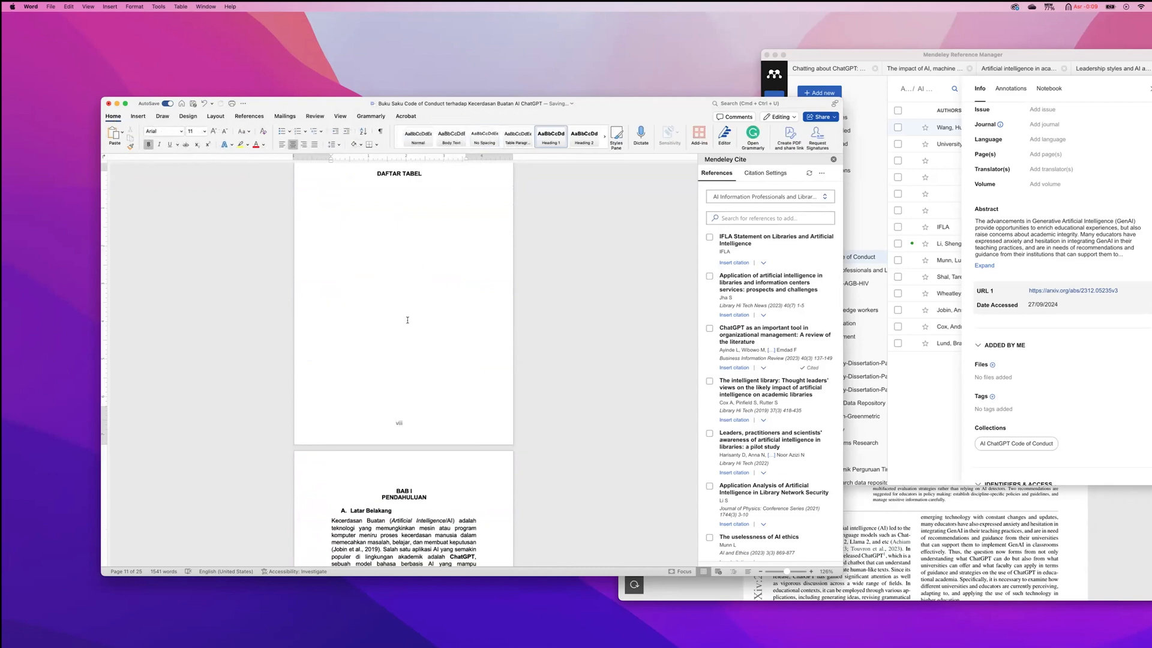
left_click(393, 220)
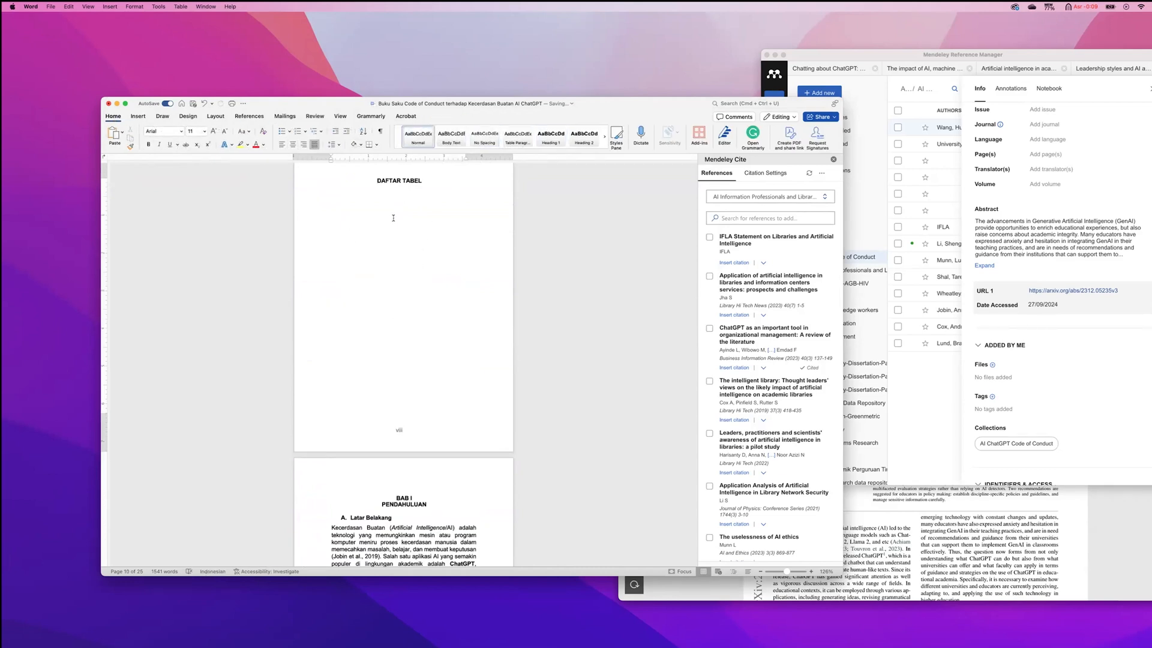
left_click(340, 206)
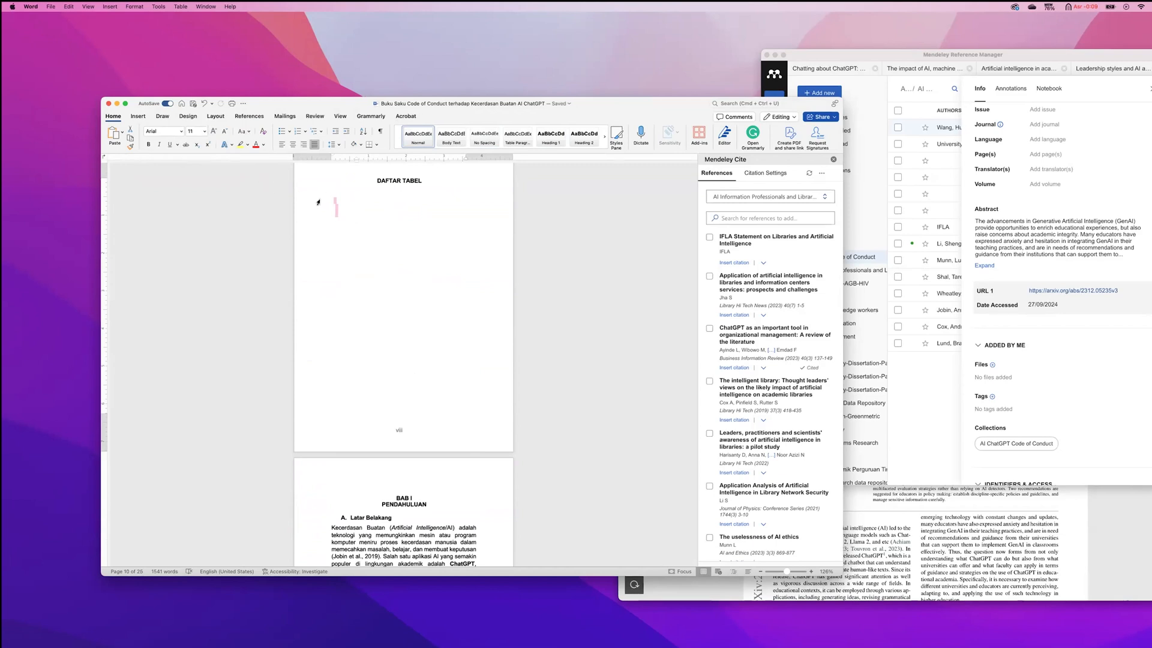
left_click(357, 219)
left_click(215, 116)
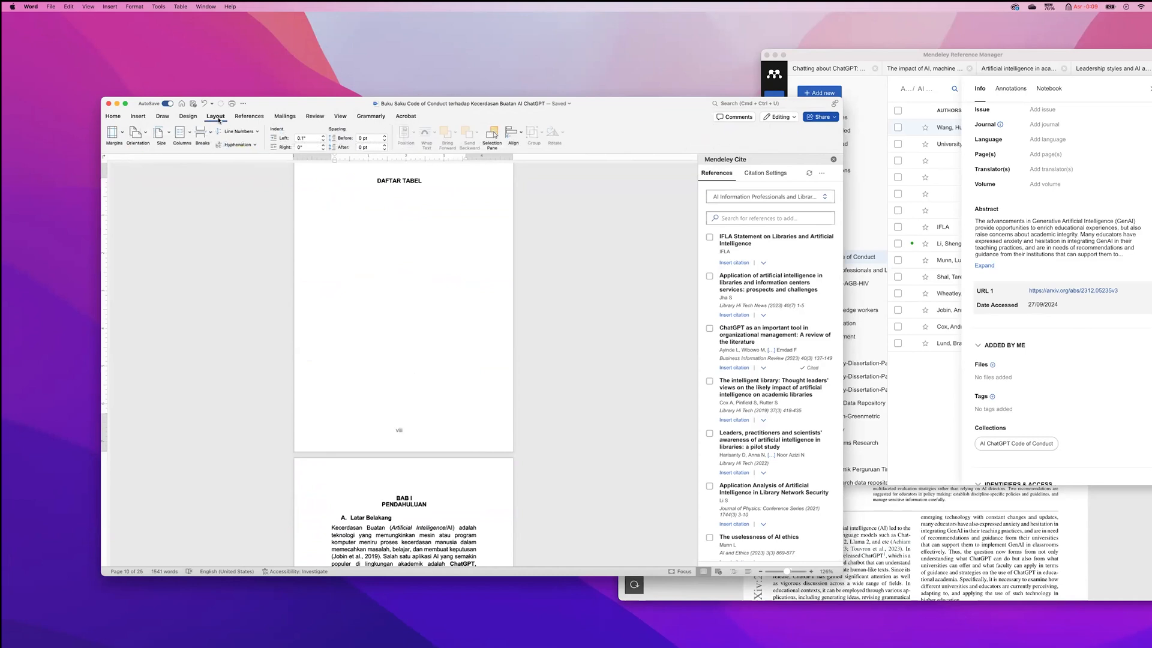
left_click(200, 135)
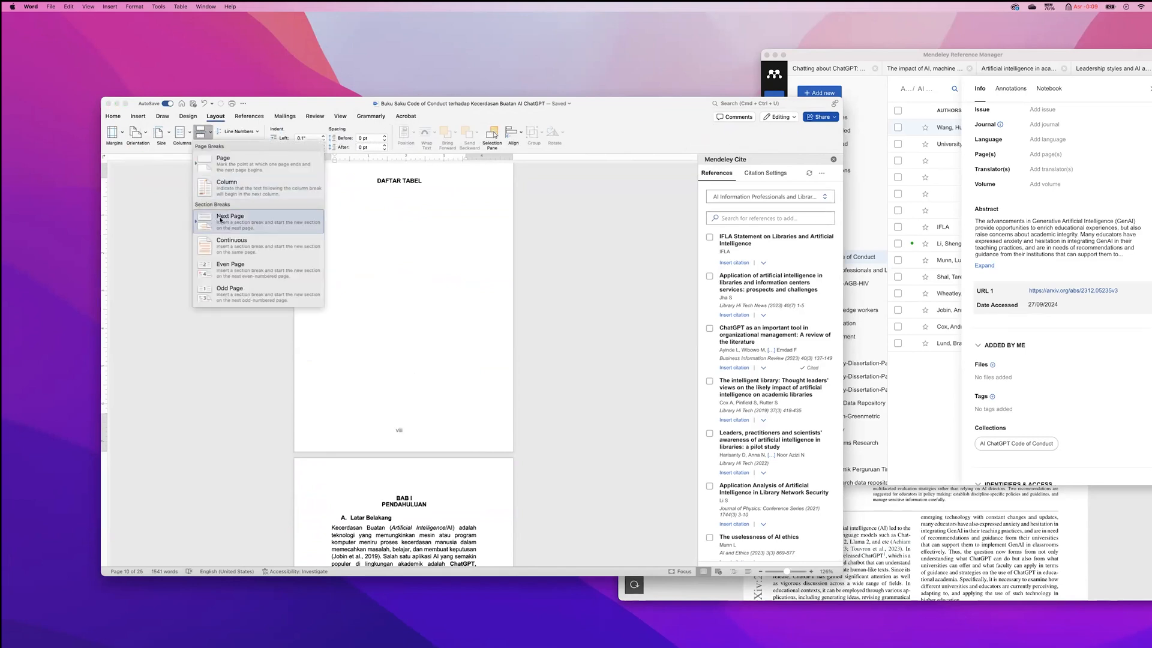
left_click(364, 233)
Set the page orientation of the BAB I section to landscape and compare it with the preceding DAFTAR TABEL page
scroll(366, 249, "down", 5)
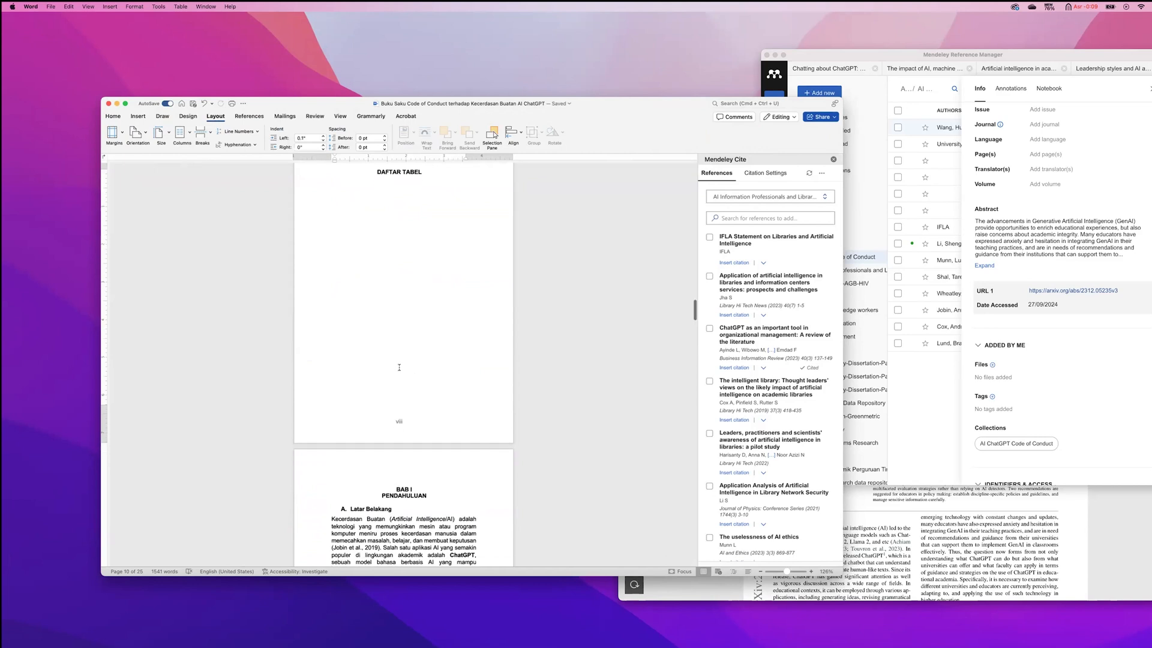
left_click(390, 234)
scroll(400, 247, "up", 1)
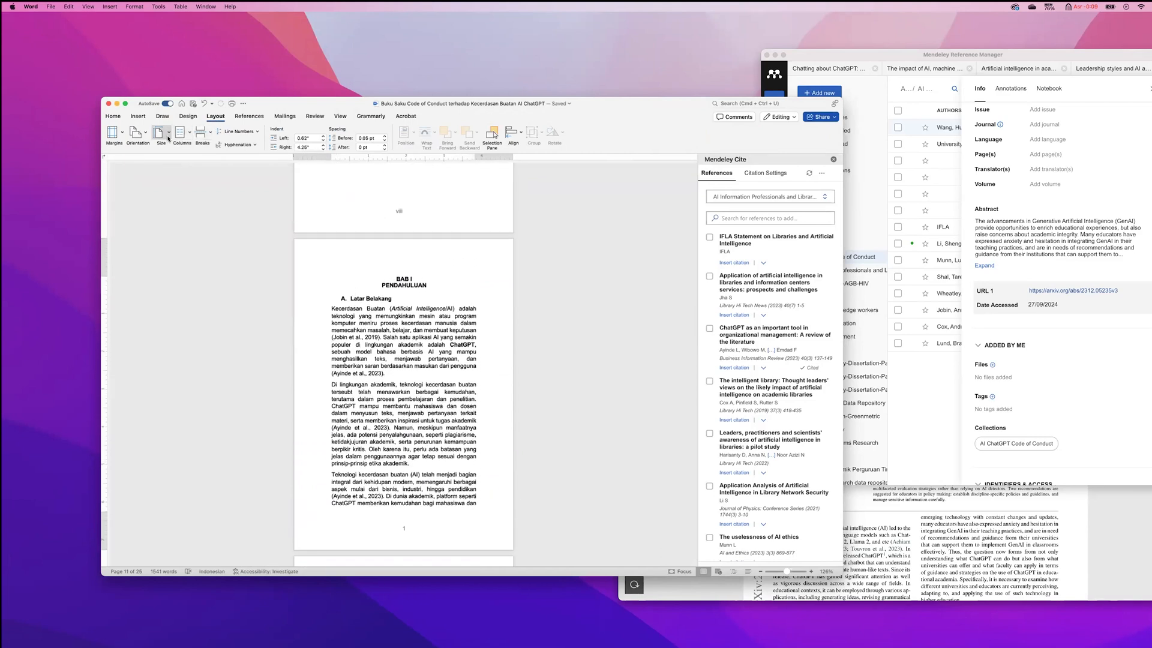
left_click(139, 135)
left_click(152, 167)
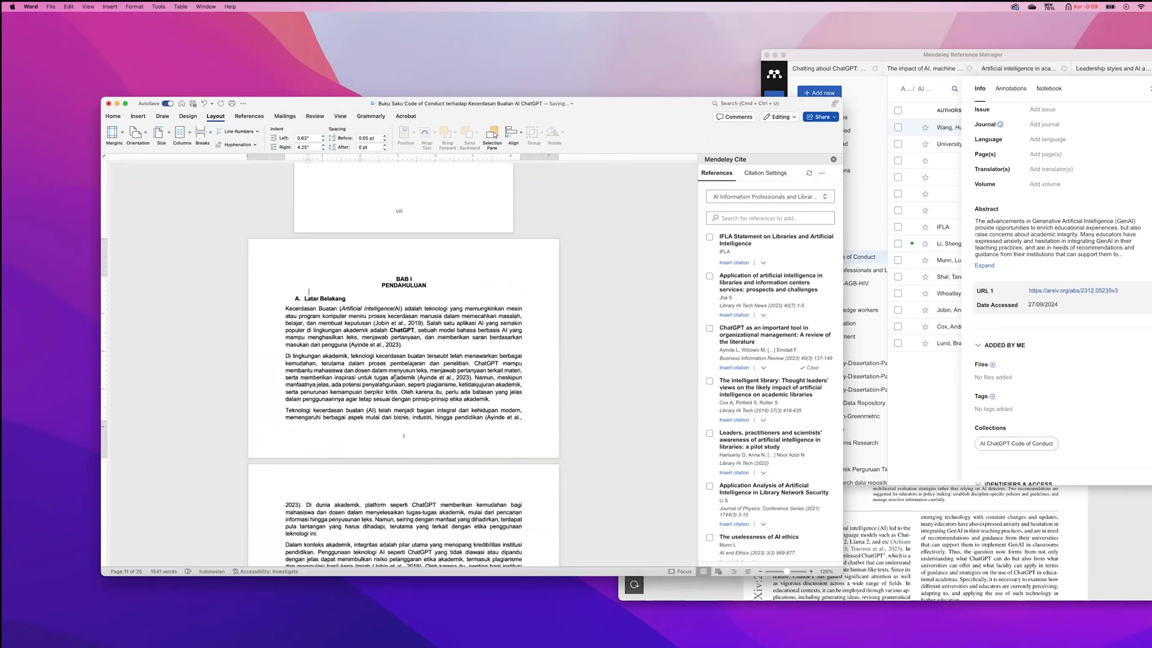
scroll(437, 310, "up", 4)
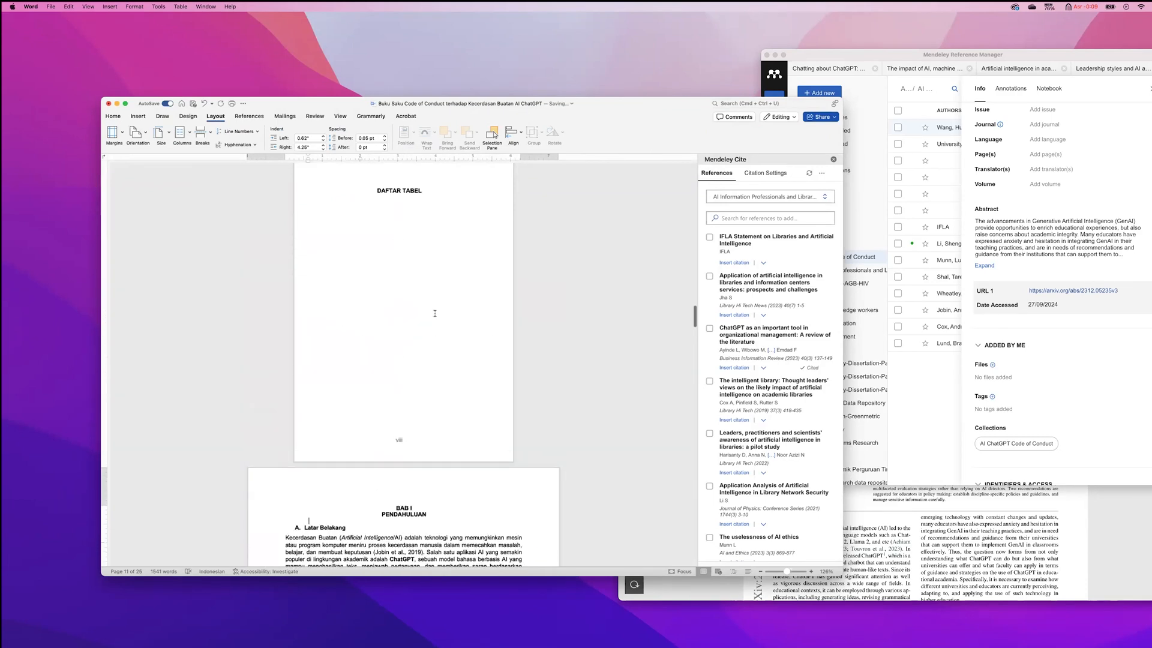
Return the BAB I section to portrait orientation and review its pages
left_click(144, 138)
left_click(150, 154)
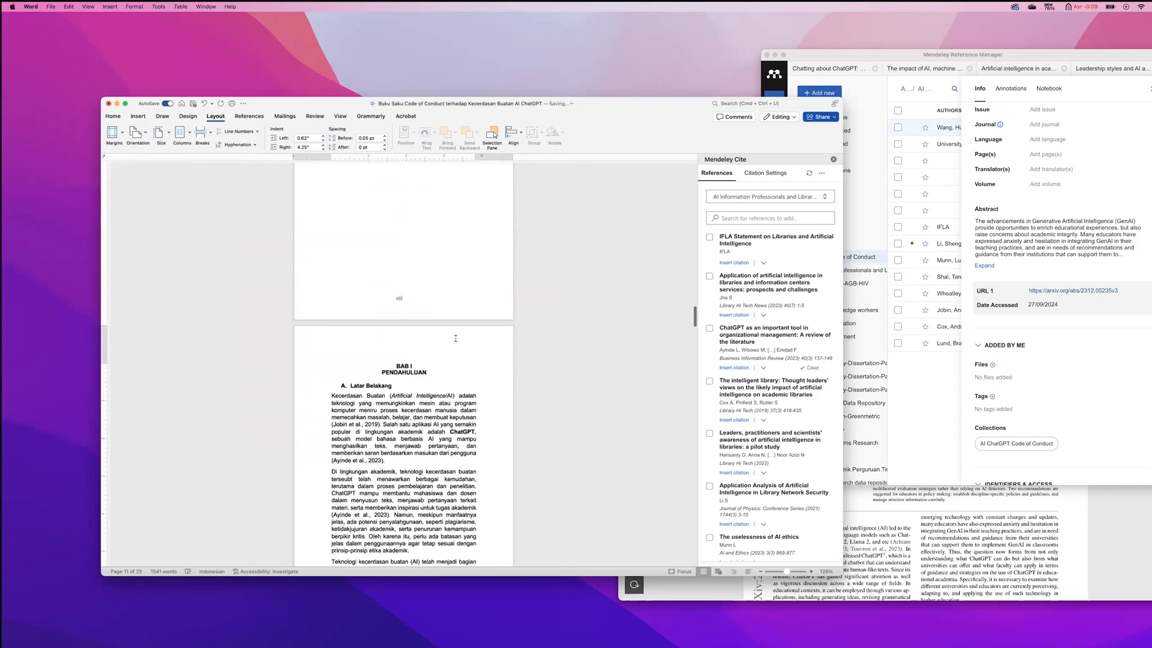
scroll(456, 338, "down", 3)
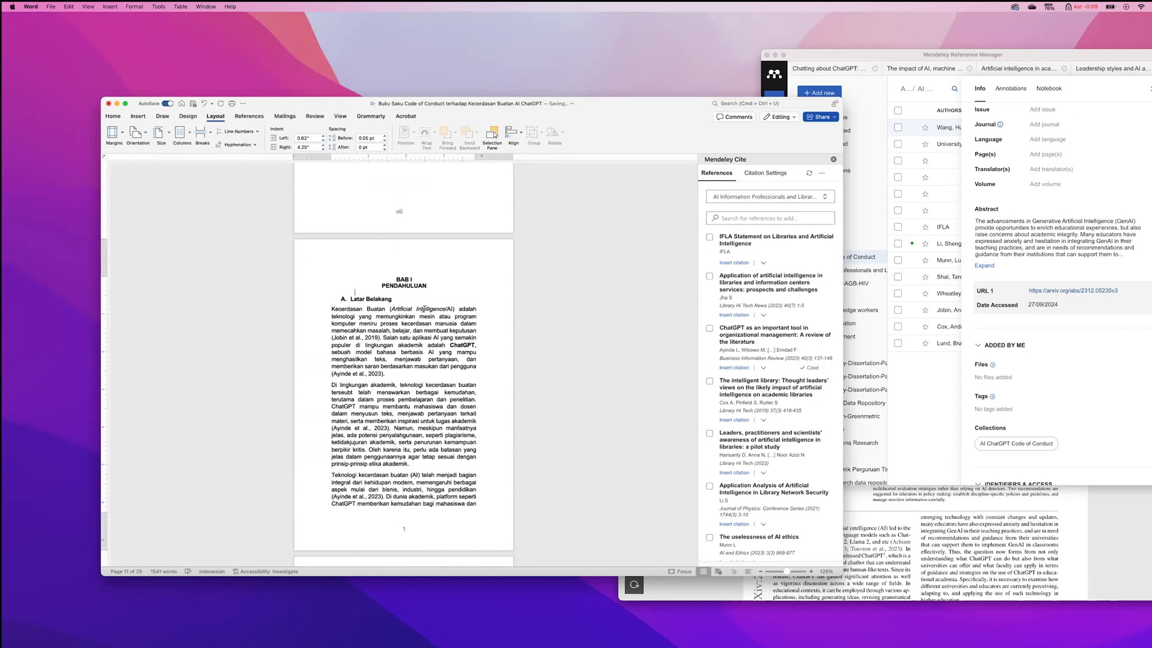
scroll(423, 308, "up", 4)
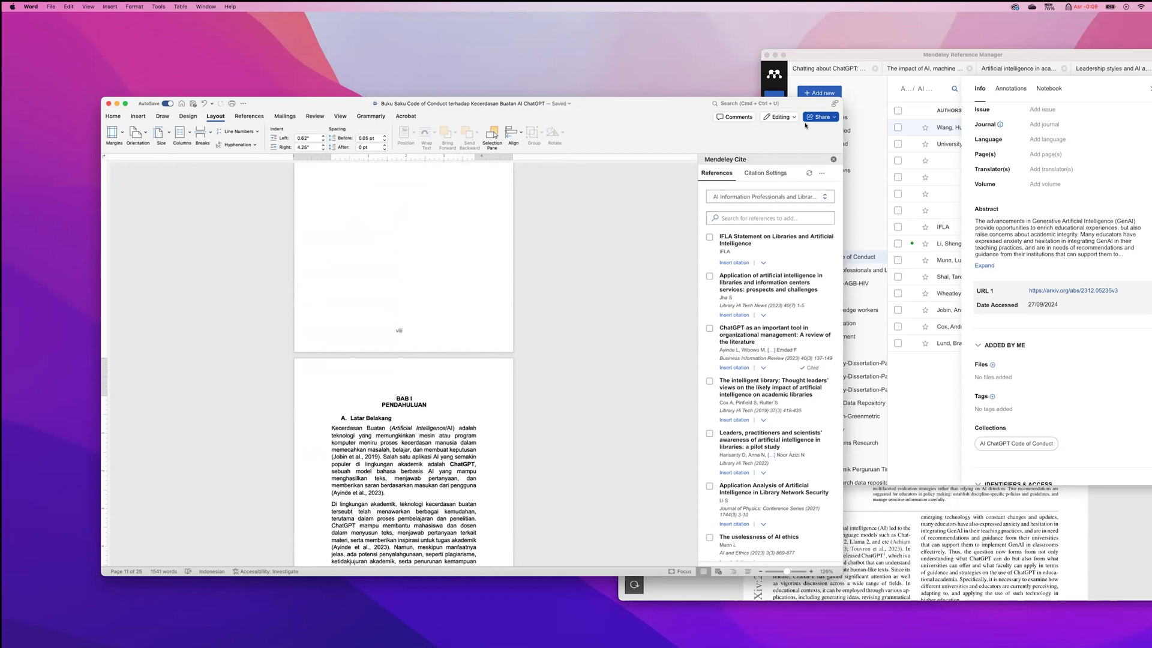
Resize the Word window to be narrower and taller, and place the Mendeley Reference Manager window beside it
left_click_drag(842, 98, 670, 46)
left_click(834, 69)
left_click_drag(842, 54, 794, 58)
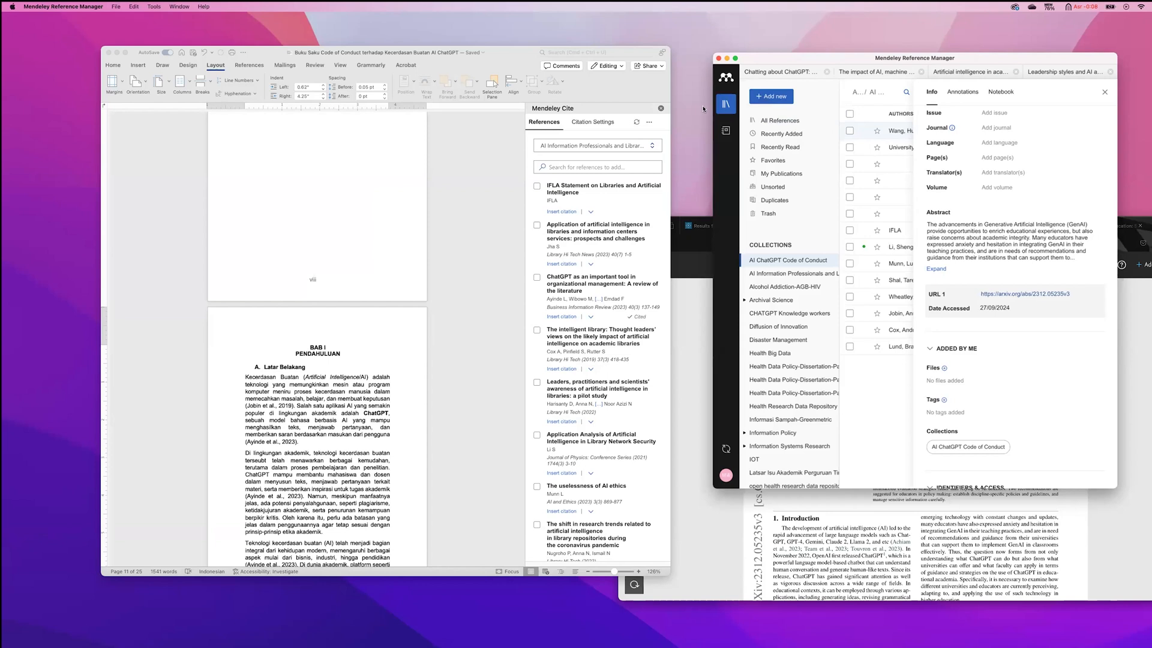
Switch to Firefox and show the ProQuest record of "Generative AI in Higher Education: Seeing ChatGPT Through Universities' Policies, Resources, and Guidelines"
left_click(696, 243)
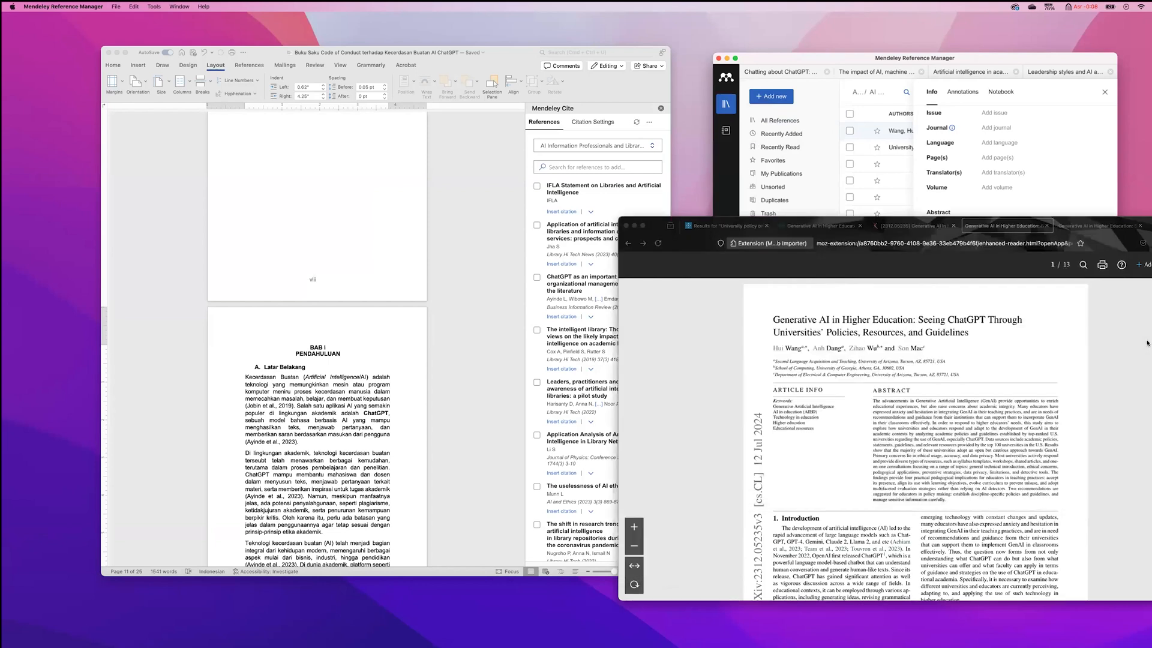
left_click(798, 226)
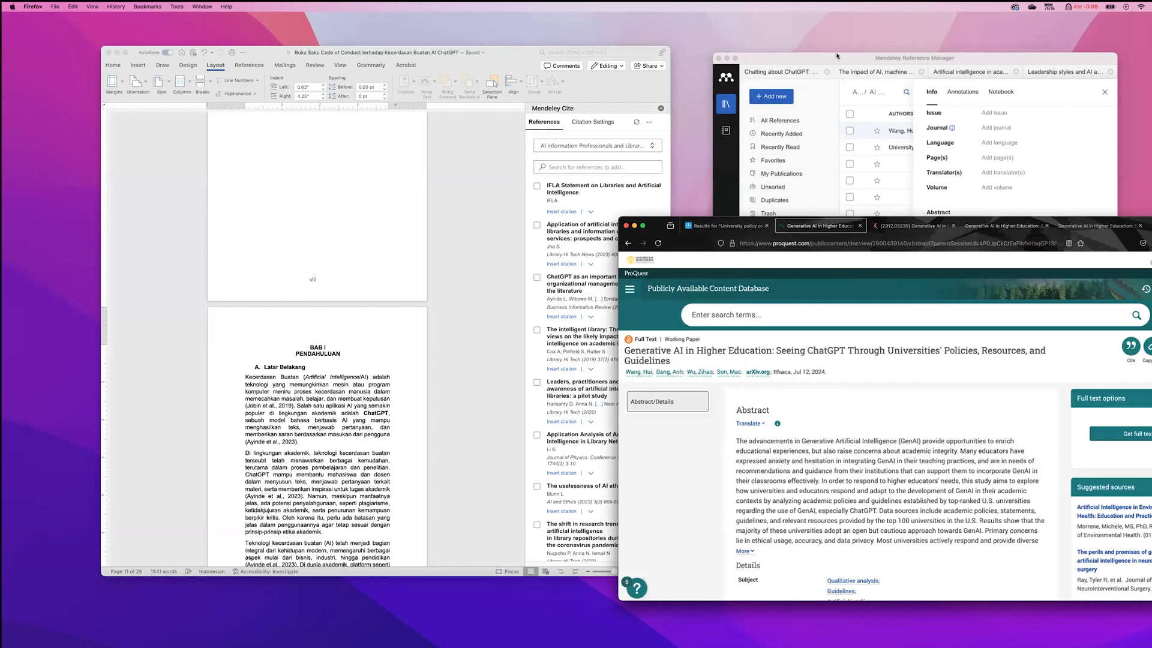
Switch to Mendeley Reference Manager and show its tools for installing the Web Importer and Mendeley Cite for Microsoft Word, comparing with Word and Firefox
left_click(155, 6)
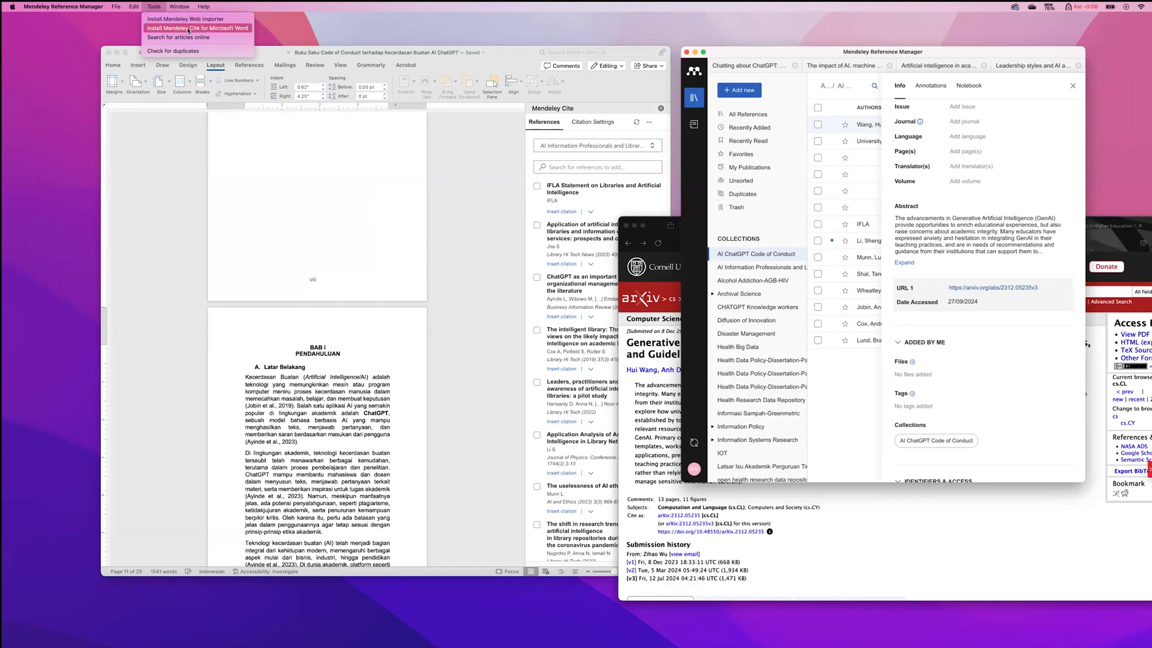
left_click(214, 29)
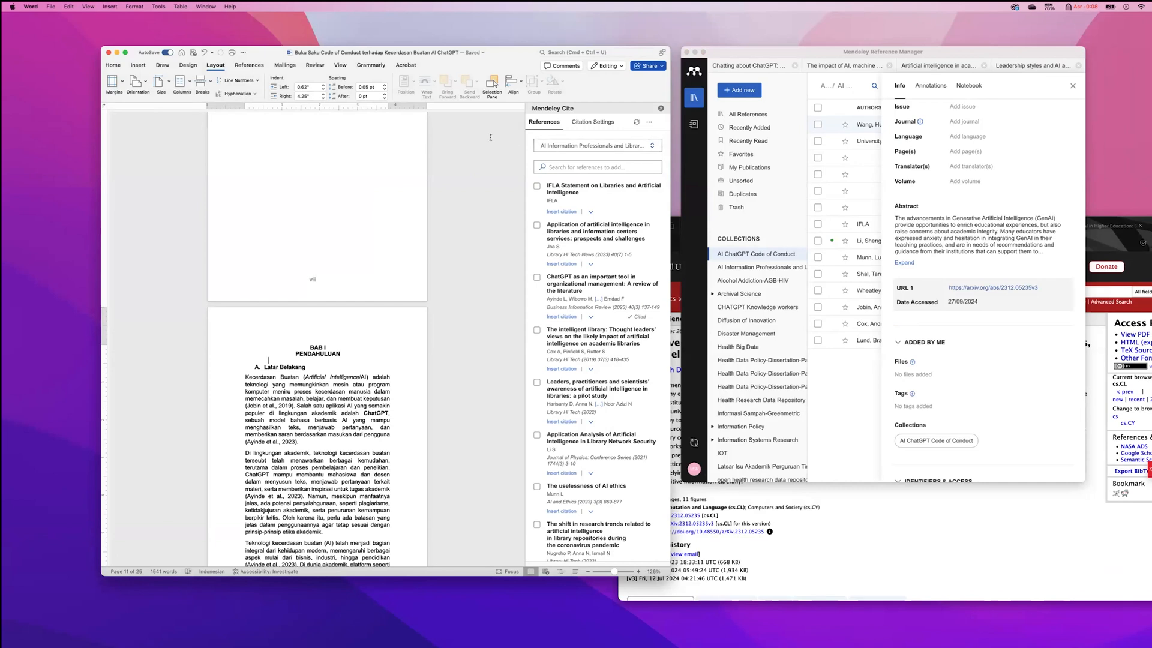
scroll(514, 129, "up", 2)
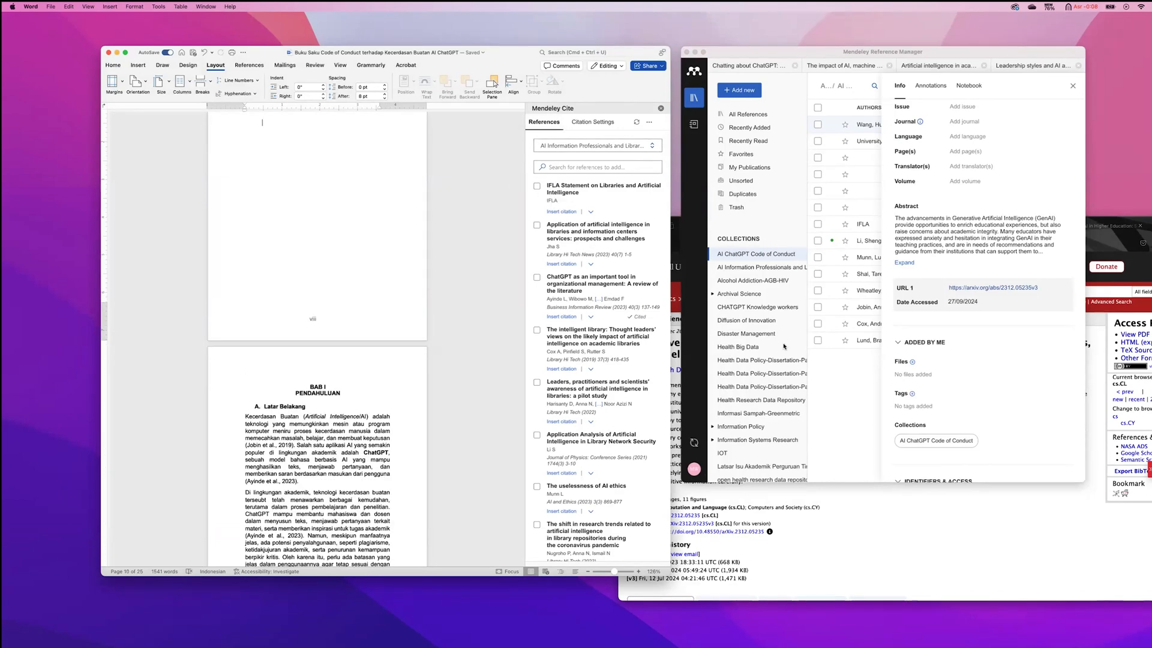
left_click(1048, 543)
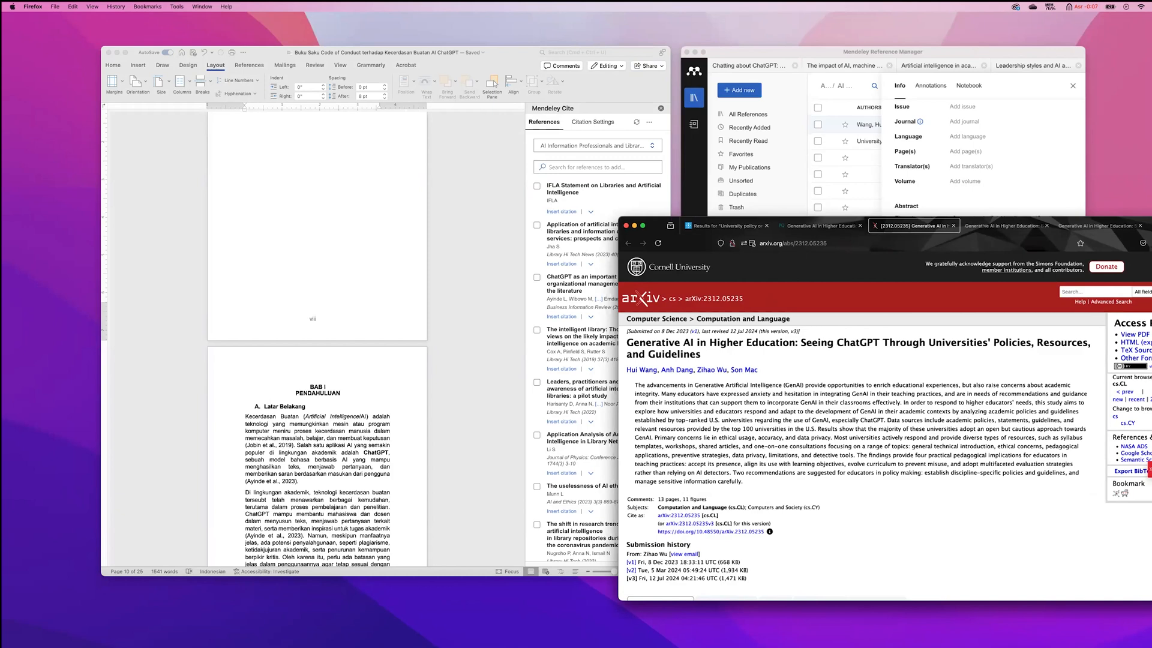
left_click(176, 7)
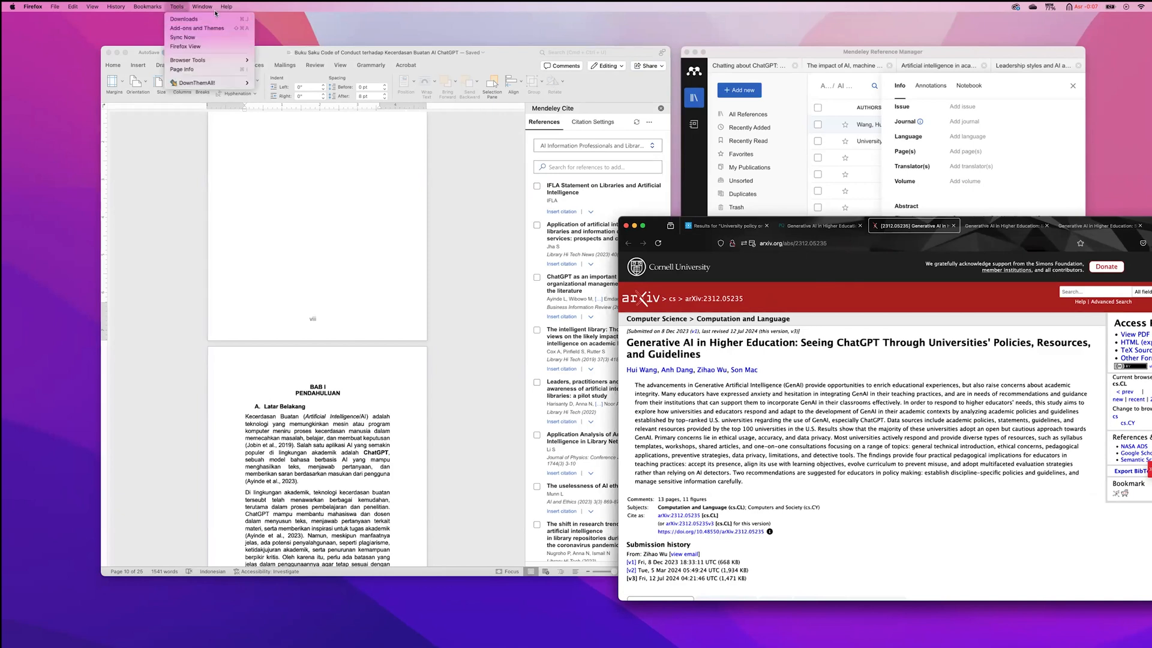
left_click(817, 70)
left_click(154, 6)
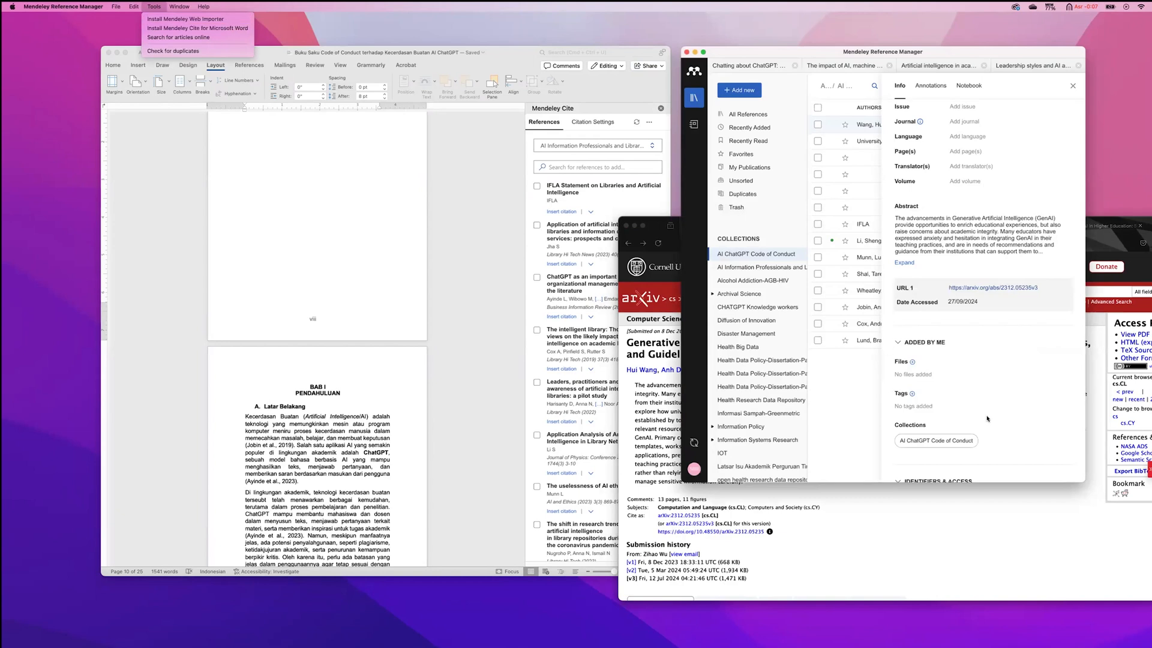
In Firefox, open Mendeley Web Importer on the arXiv page and show the target collections for the detected journal article
left_click(1038, 563)
left_click(1143, 243)
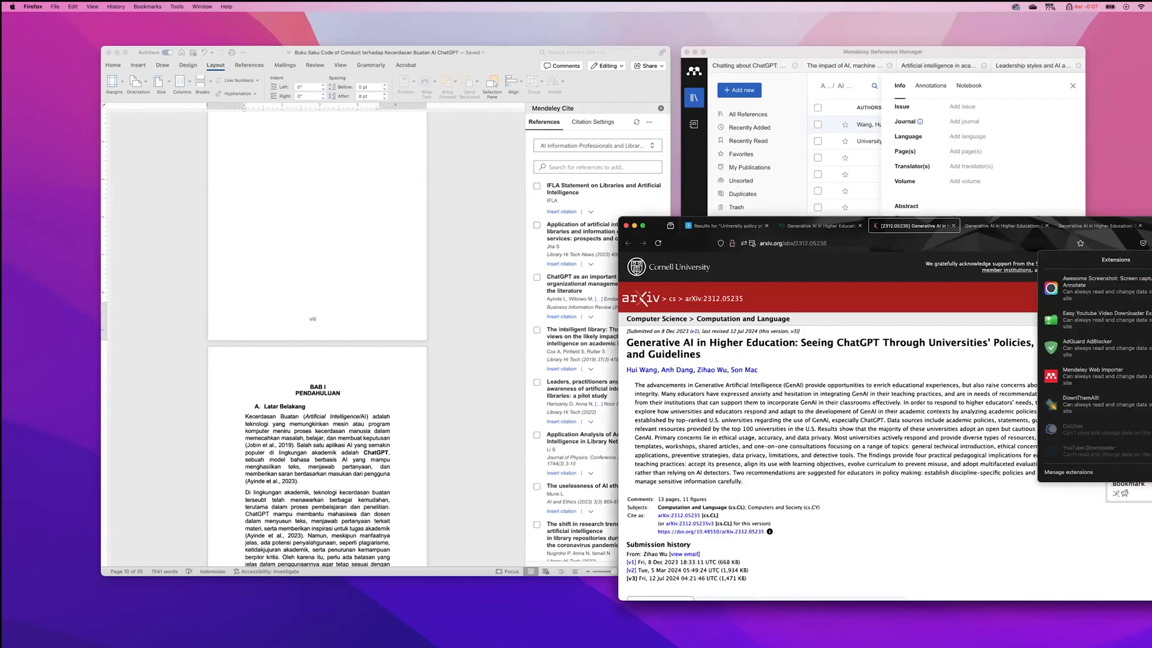
left_click(1078, 380)
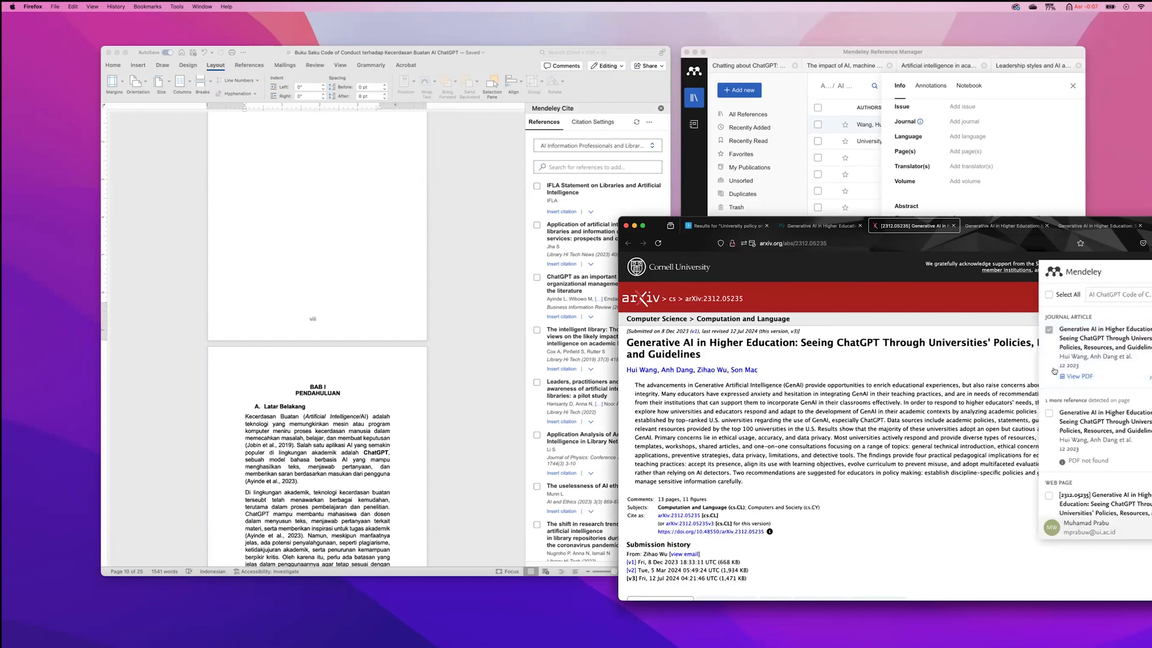
left_click(1049, 330)
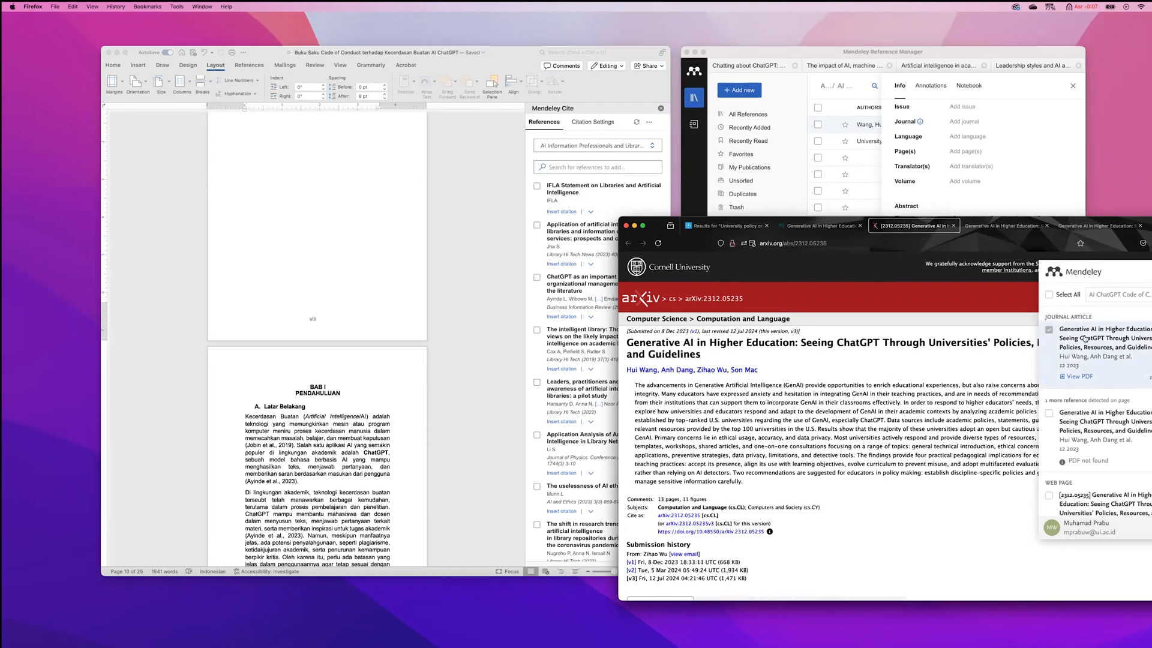
left_click(1143, 304)
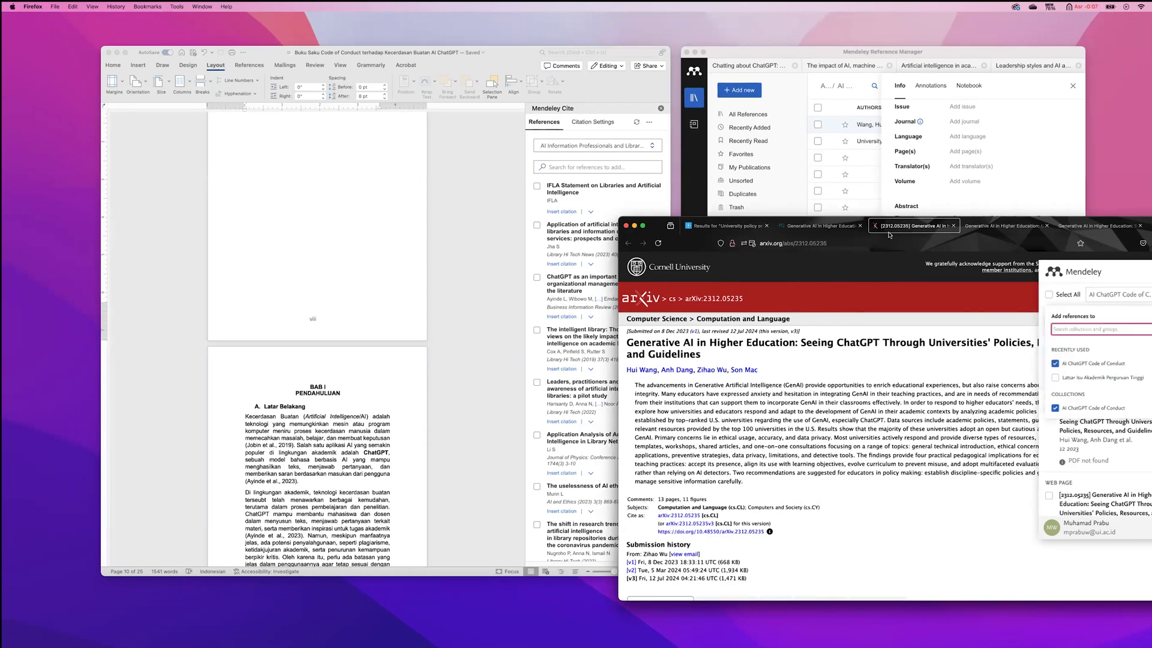
Review the collections list and its create-collection option in Mendeley Reference Manager, then close the Web Importer in Firefox
left_click(786, 122)
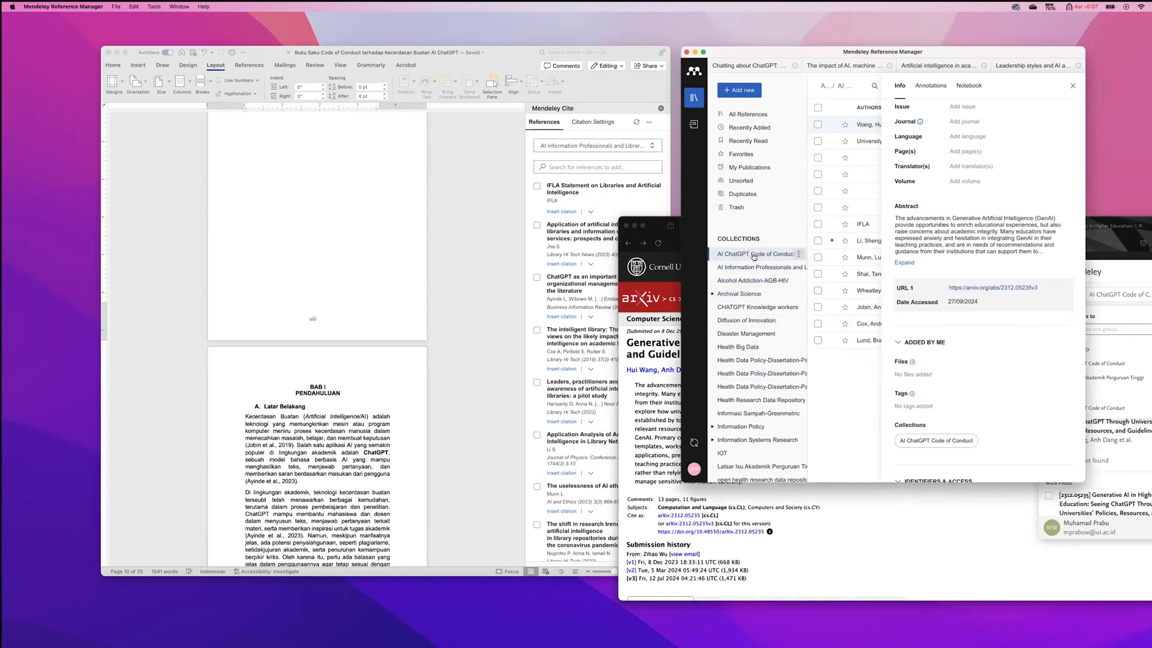
scroll(755, 430, "down", 10)
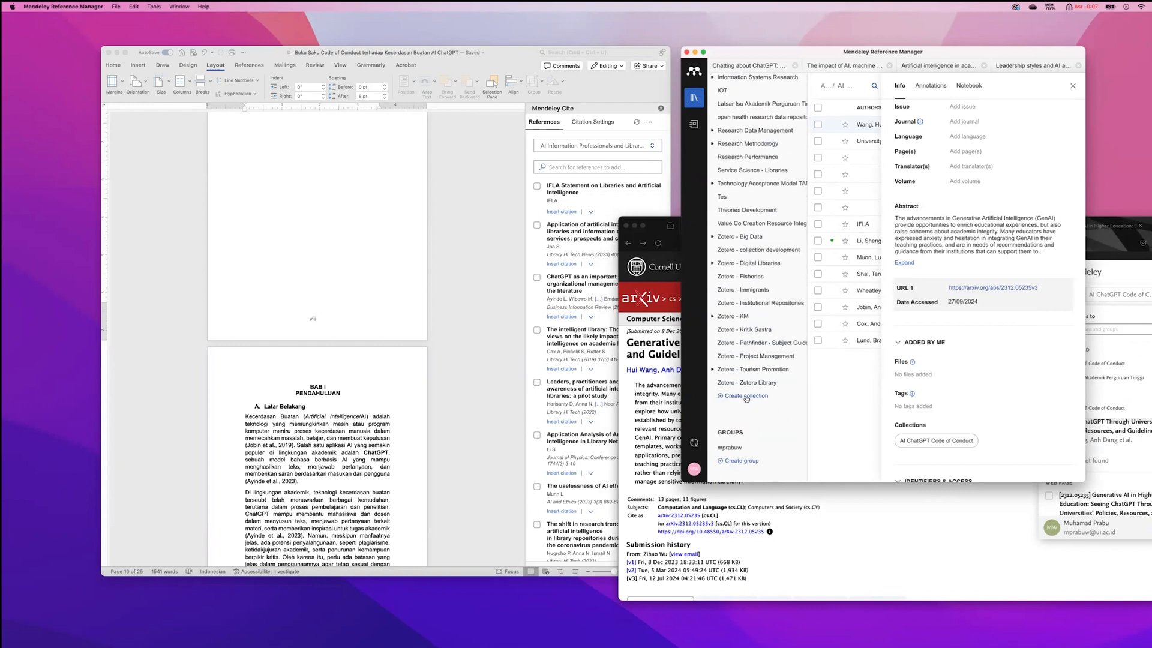
scroll(746, 399, "up", 10)
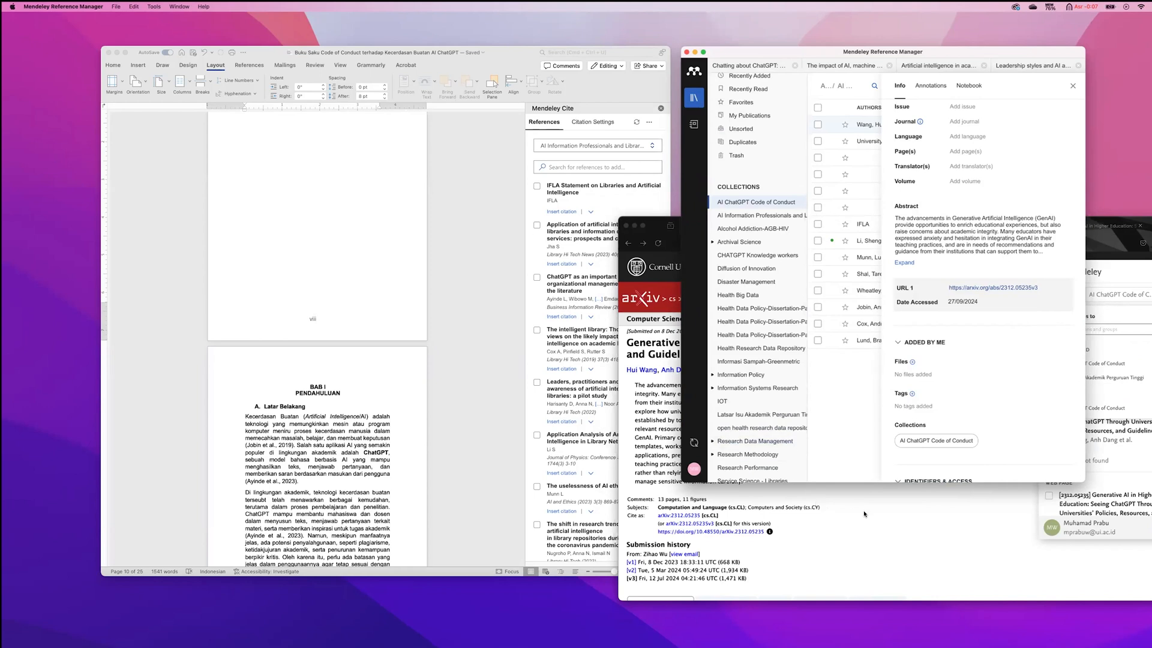
left_click(922, 489)
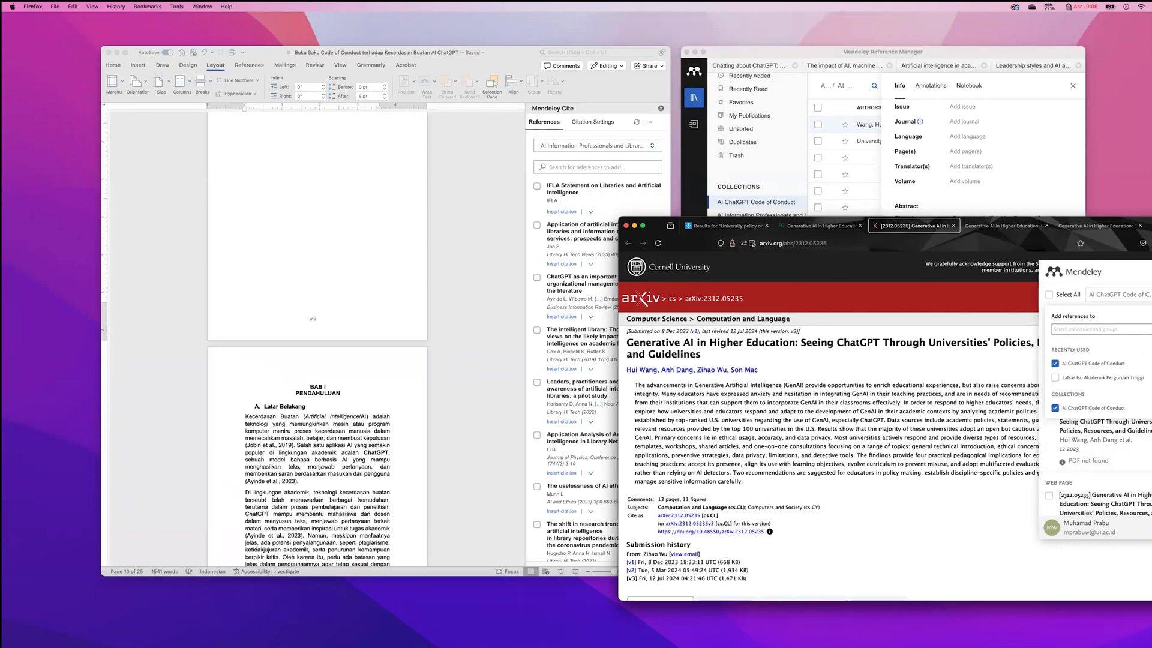
left_click(1151, 272)
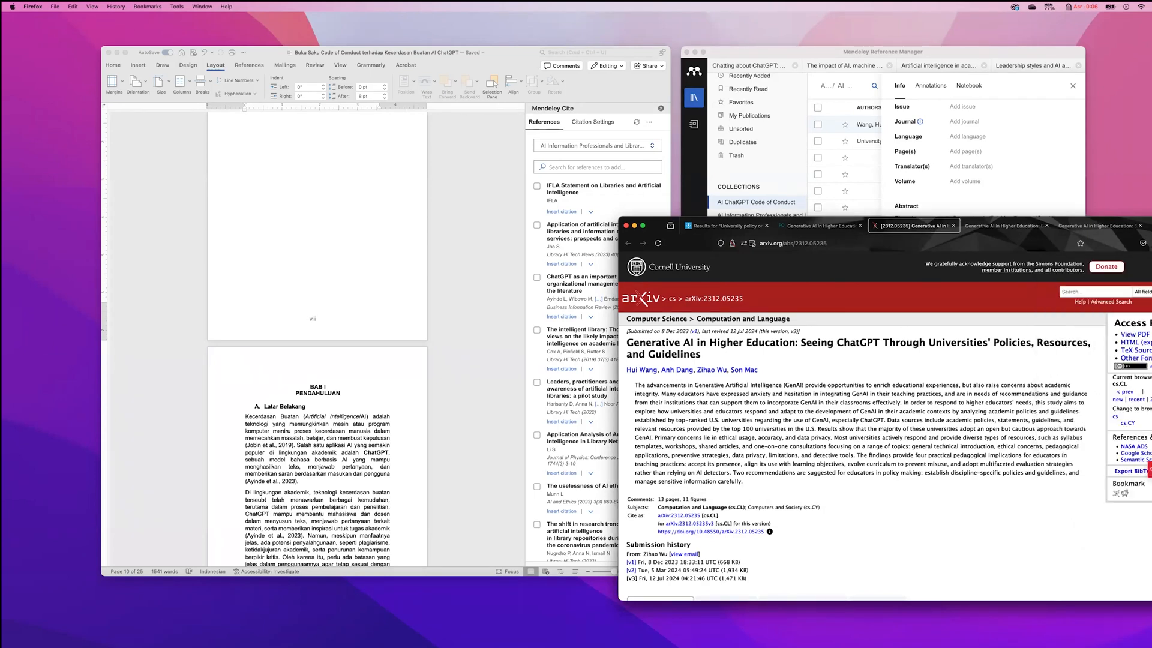
Sync the library in Mendeley Reference Manager, and close the reference details and widen the window to expose the reference list
left_click(748, 68)
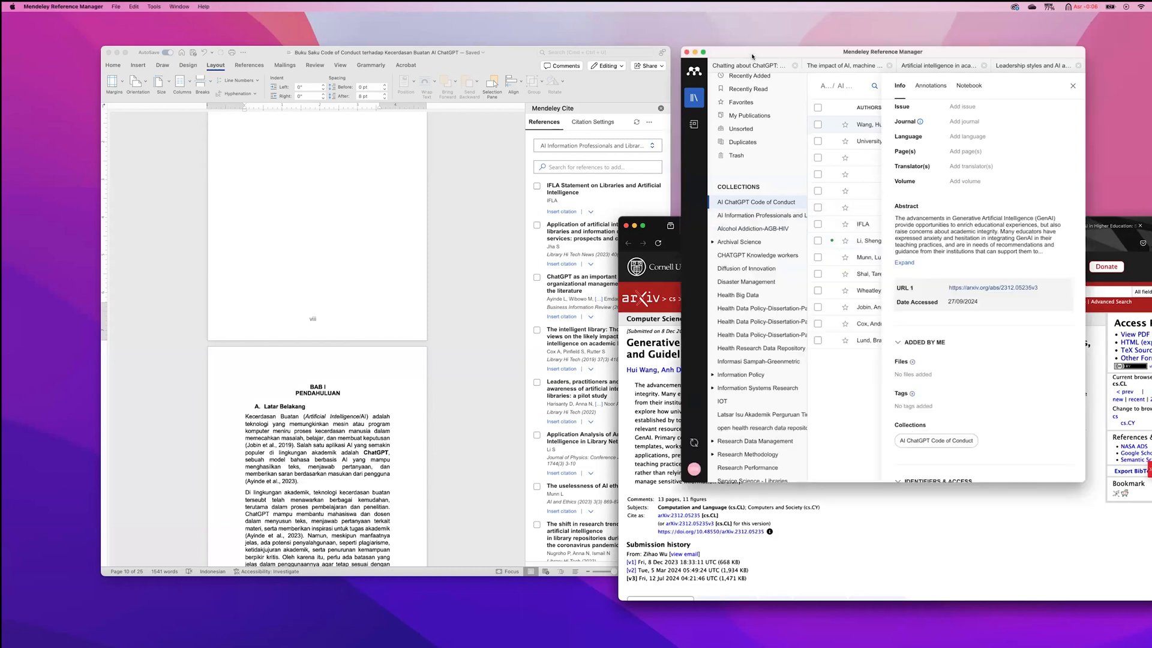
left_click(1074, 86)
left_click(692, 445)
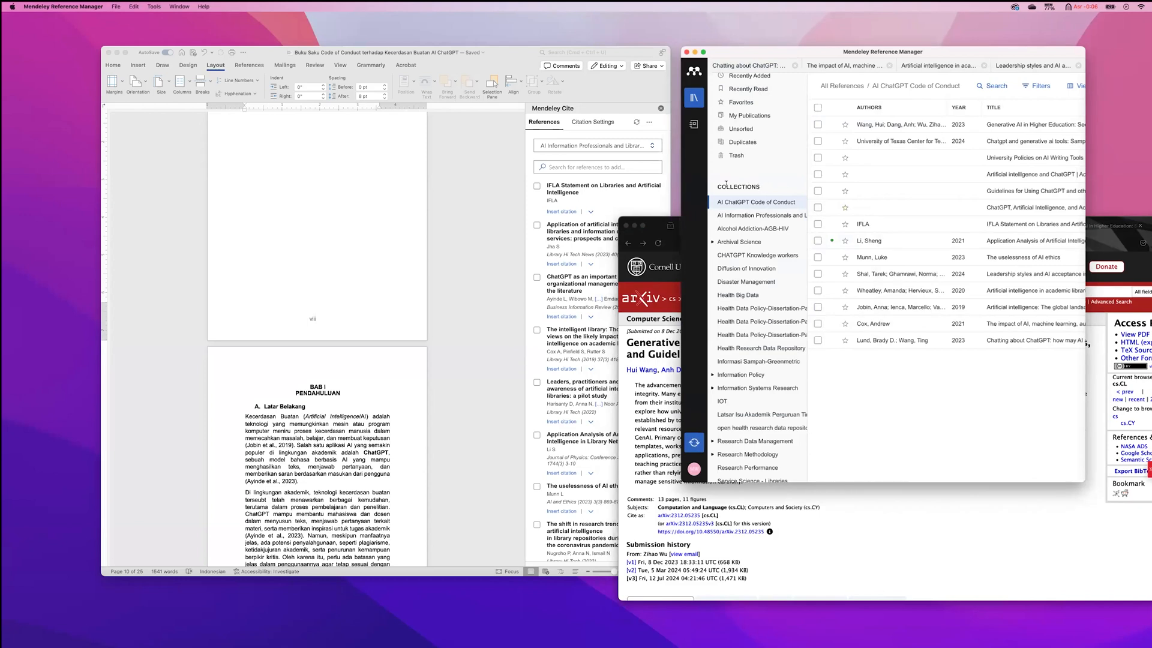
left_click_drag(679, 183, 539, 200)
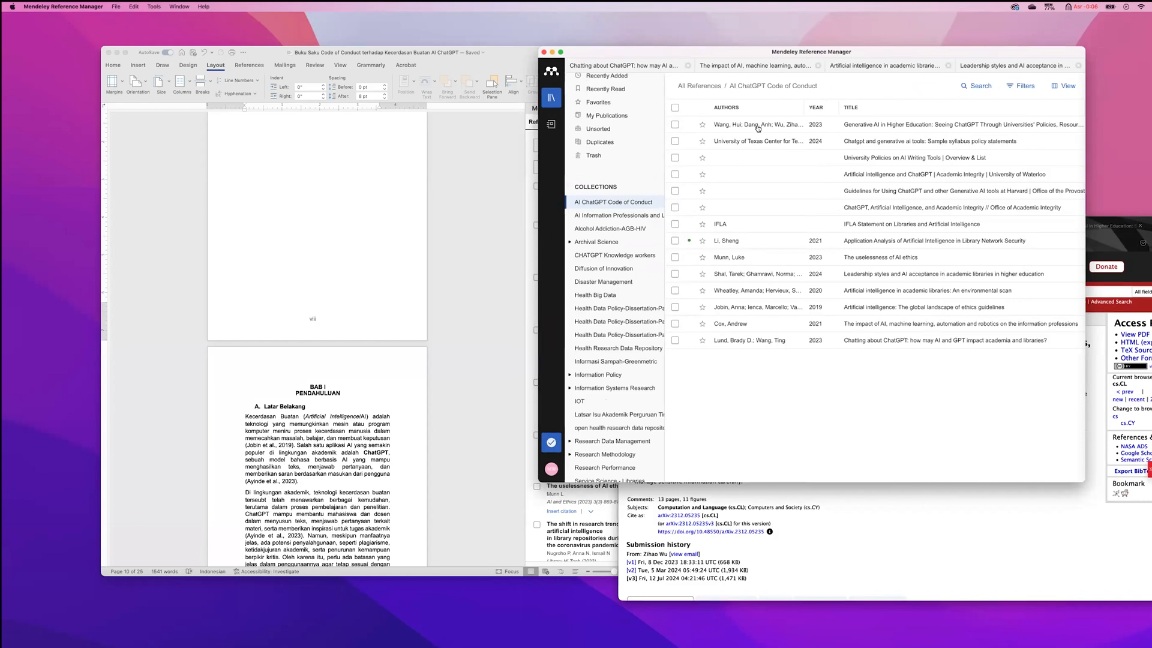
Open the details of the "Generative AI in Higher Education" reference and change "AI" in its title to "ai"
left_click(889, 126)
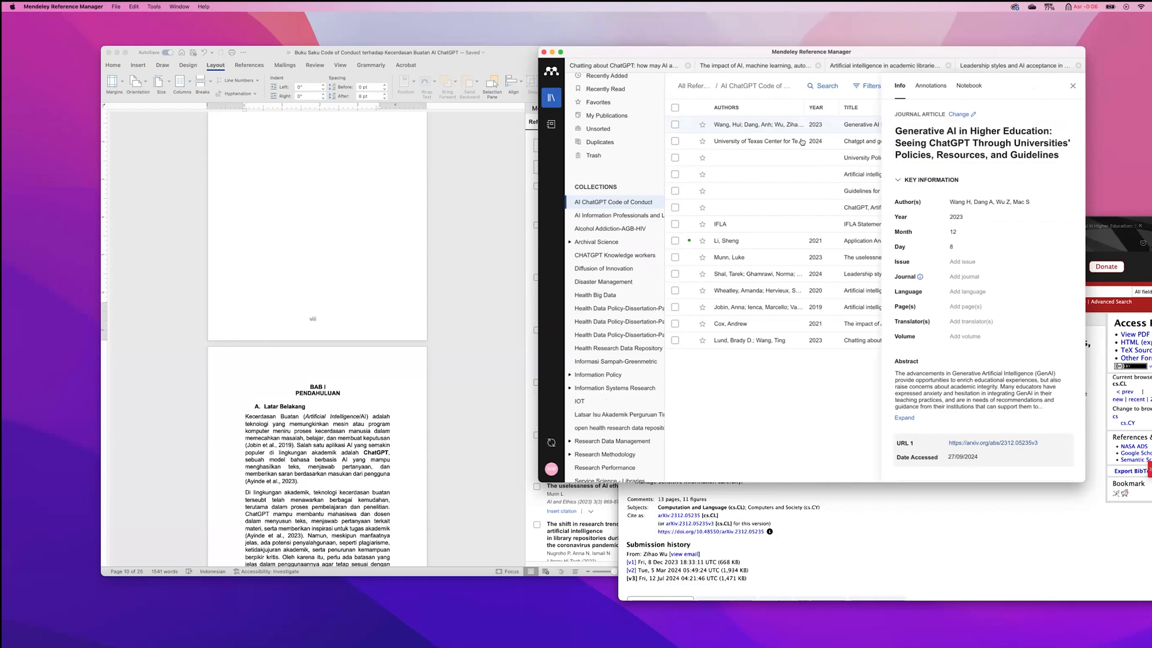
left_click(750, 143)
left_click(758, 128)
left_click(965, 132)
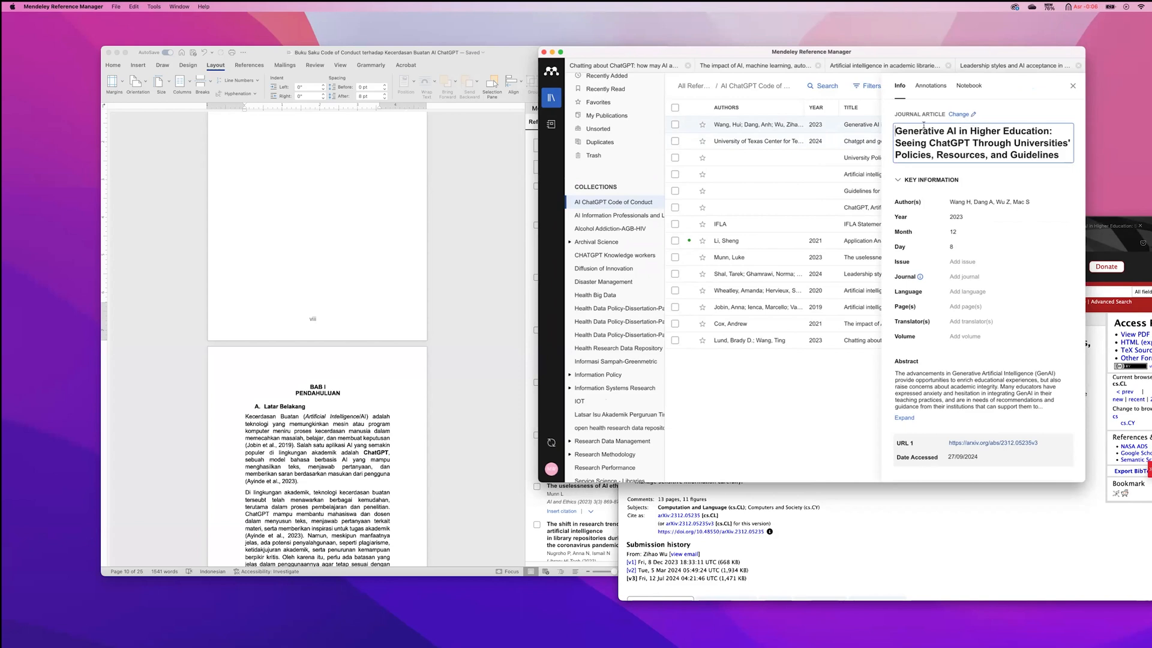
left_click(898, 131)
double_click(952, 130)
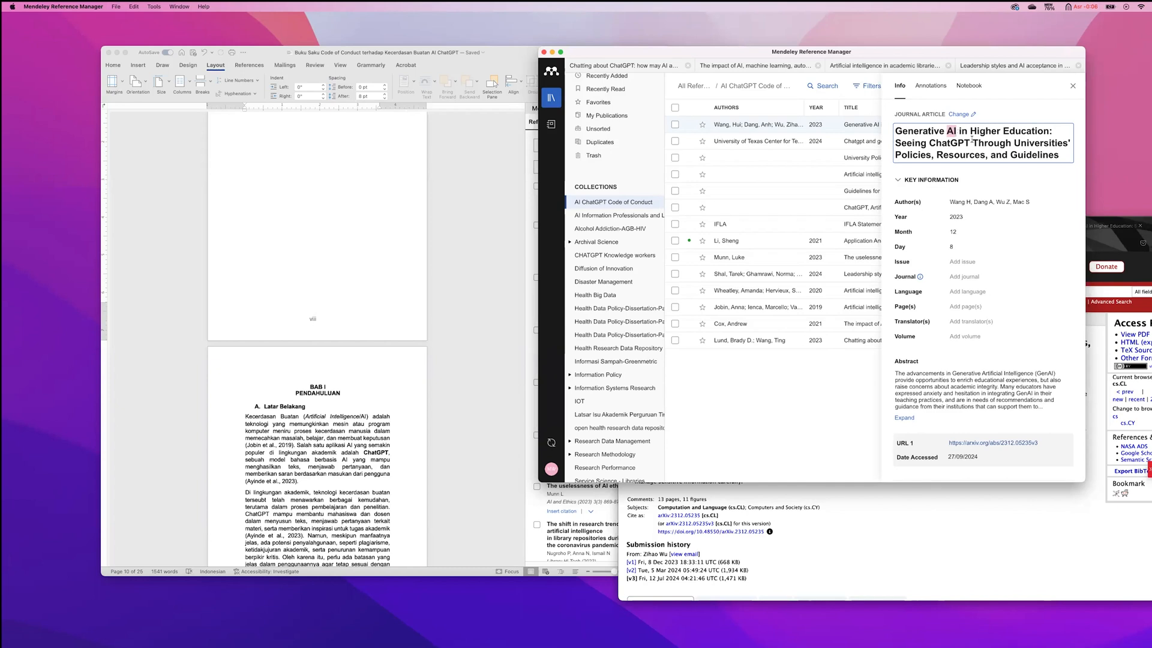
type("ai")
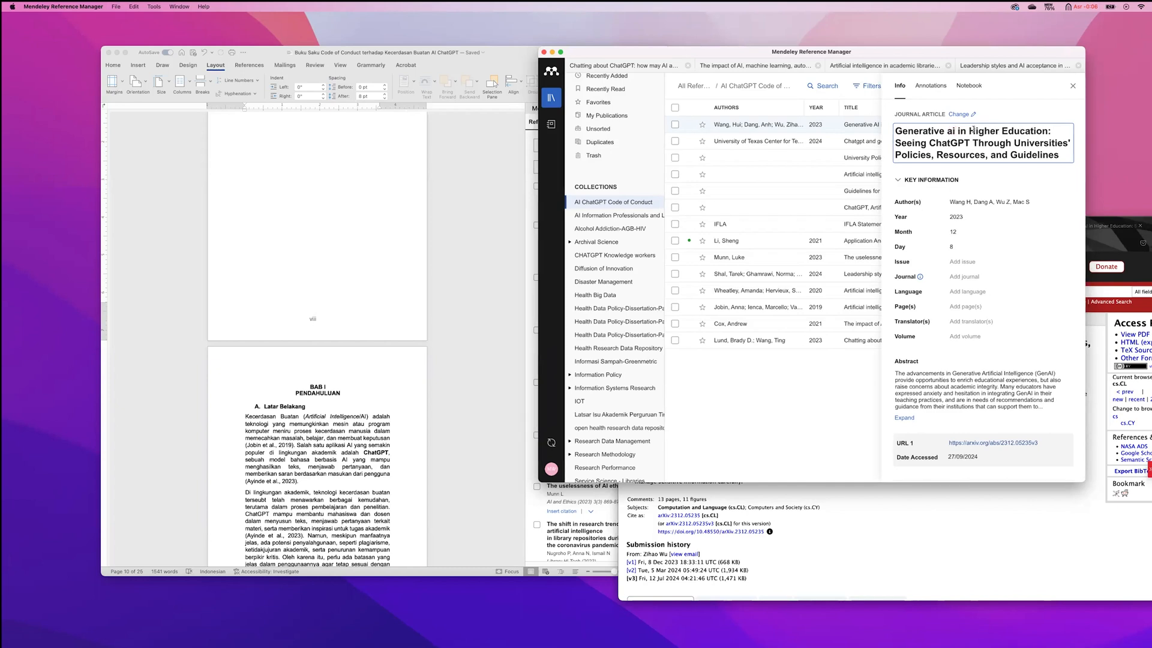
Change "Higher Education" in the reference title to lowercase "higher education"
left_click(973, 131)
key("BackSpace")
type("h")
left_click(1008, 130)
key("BackSpace")
type("e")
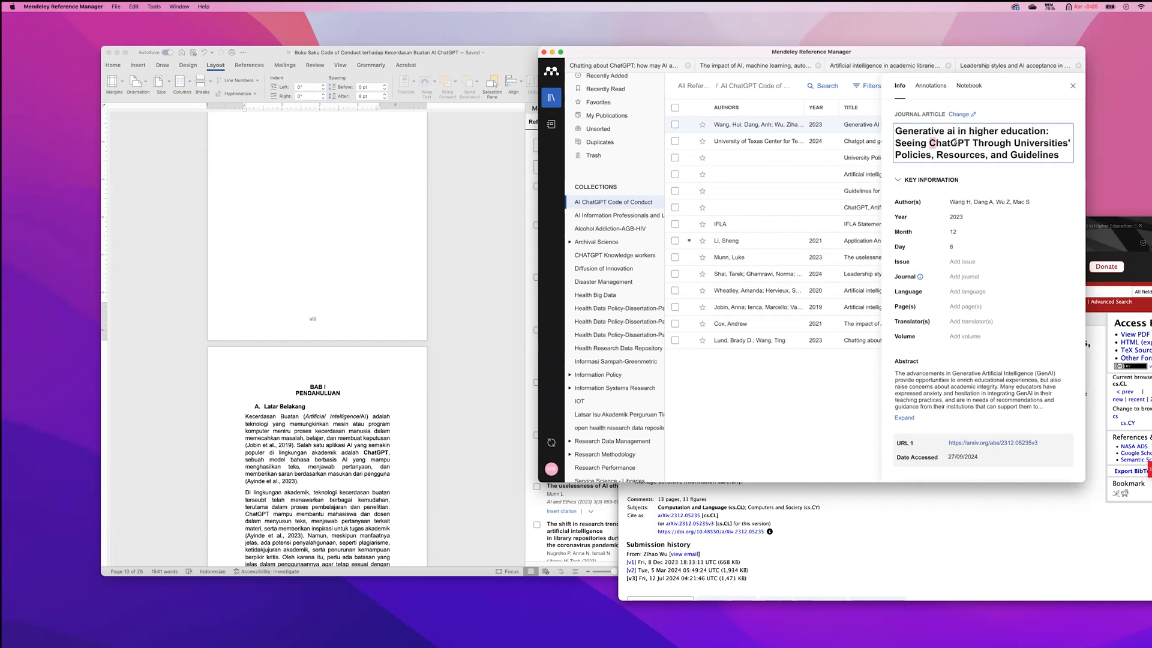
Change "Through Universities' Policies" in the reference title to lowercase "through universities' policies", keeping the capitals in "ChatGPT"
left_click_drag(970, 143, 930, 143)
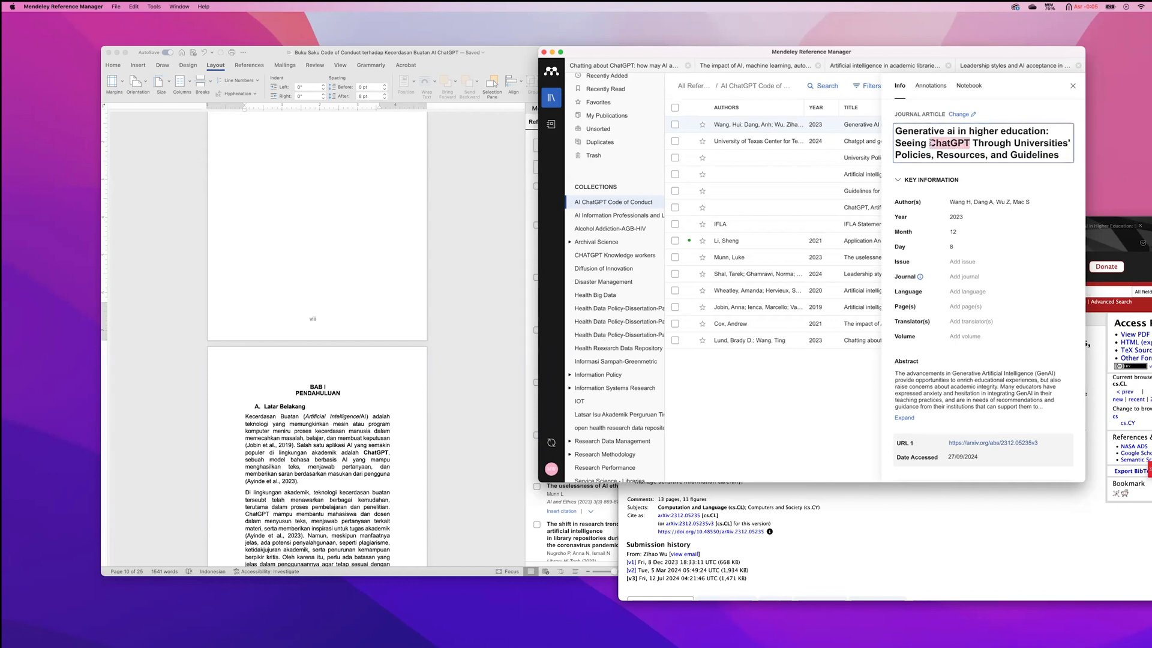
left_click(977, 143)
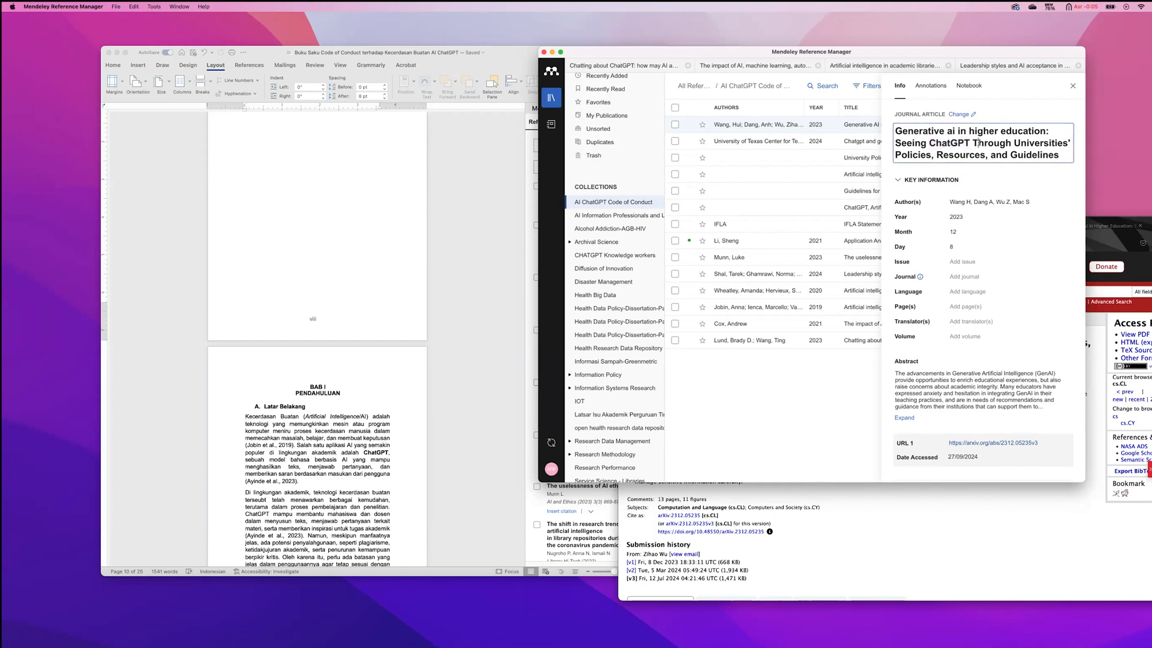
key("BackSpace")
type("t")
left_click(1013, 143)
key("Delete")
type("u")
left_click(898, 155)
key("Delete")
type("p")
Change "Resources, and Guidelines" in the reference title to lowercase "resources, and guidelines" and commit the title
left_click(937, 155)
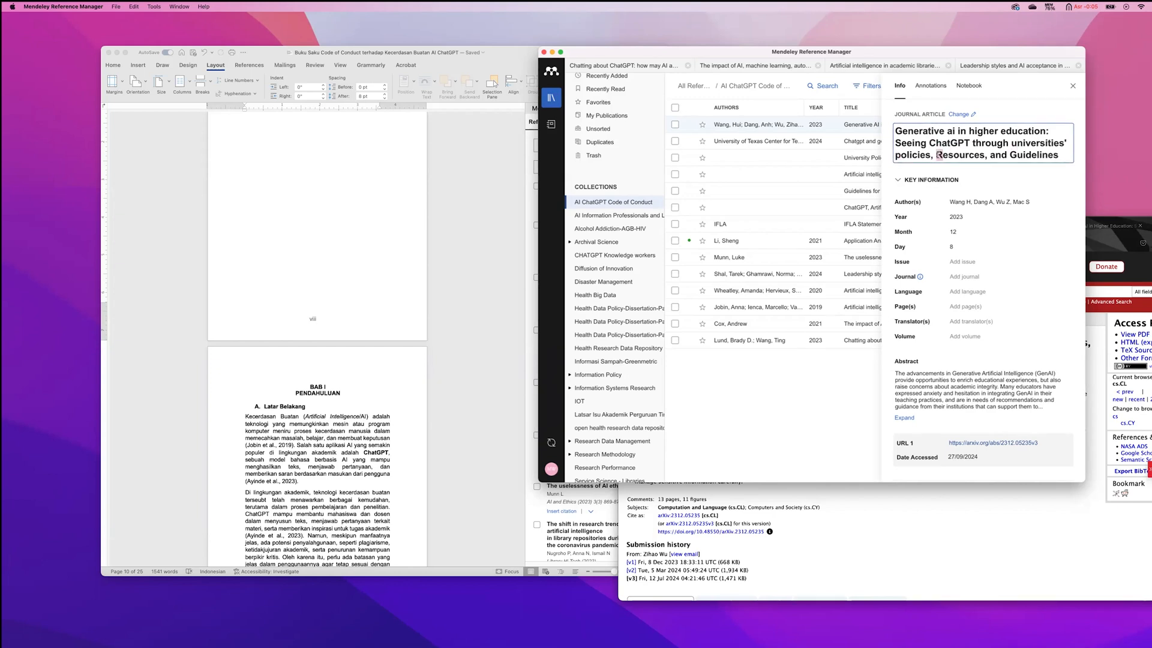
key("Delete")
type("r")
left_click(1009, 154)
key("Delete")
type("g")
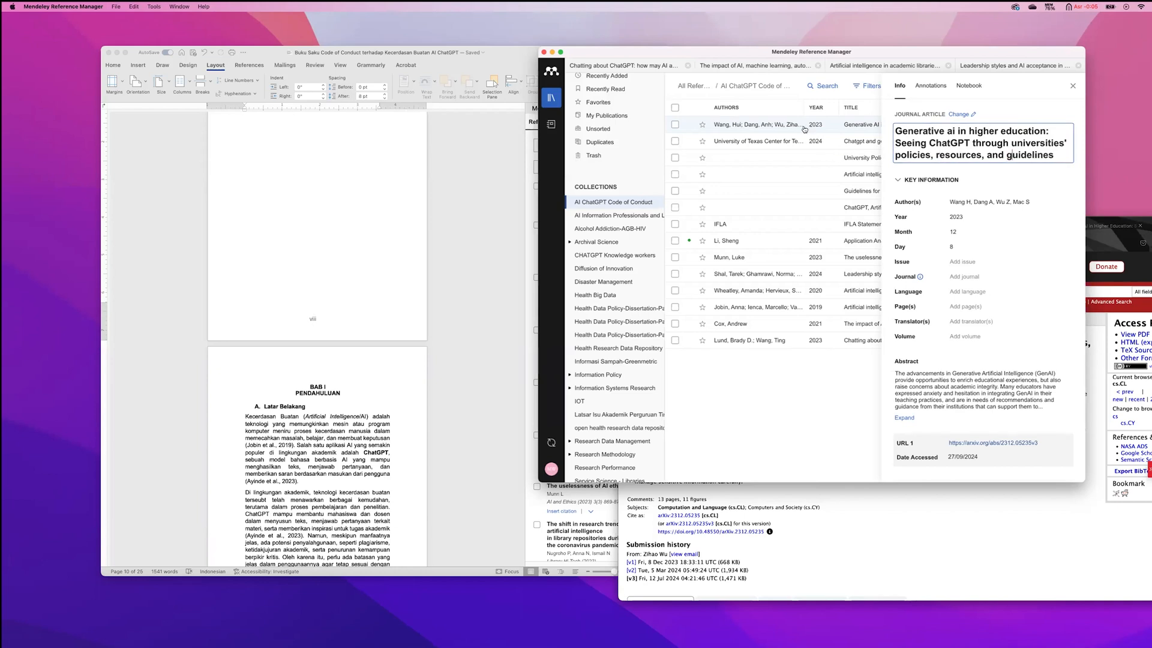
left_click(770, 129)
Switch to Word and add the paragraph "AI penting untuk perguruan tinggi." after the first paragraph under Latar Belakang, zooming in on the text
left_click(345, 332)
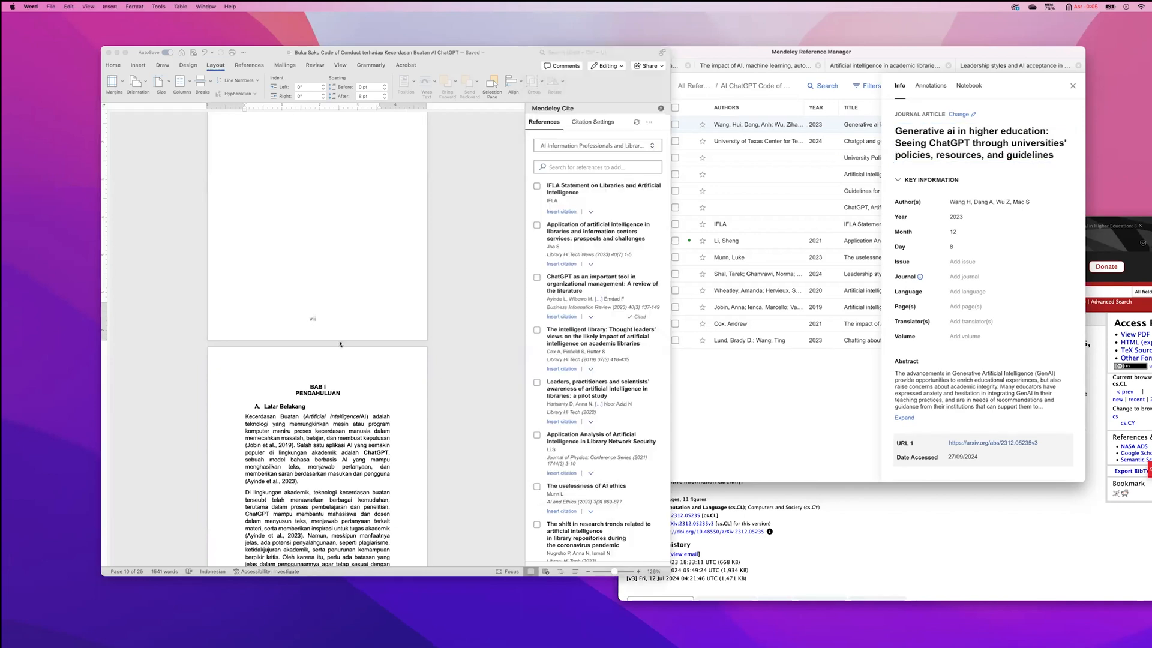
scroll(336, 336, "down", 3)
scroll(334, 339, "down", 5)
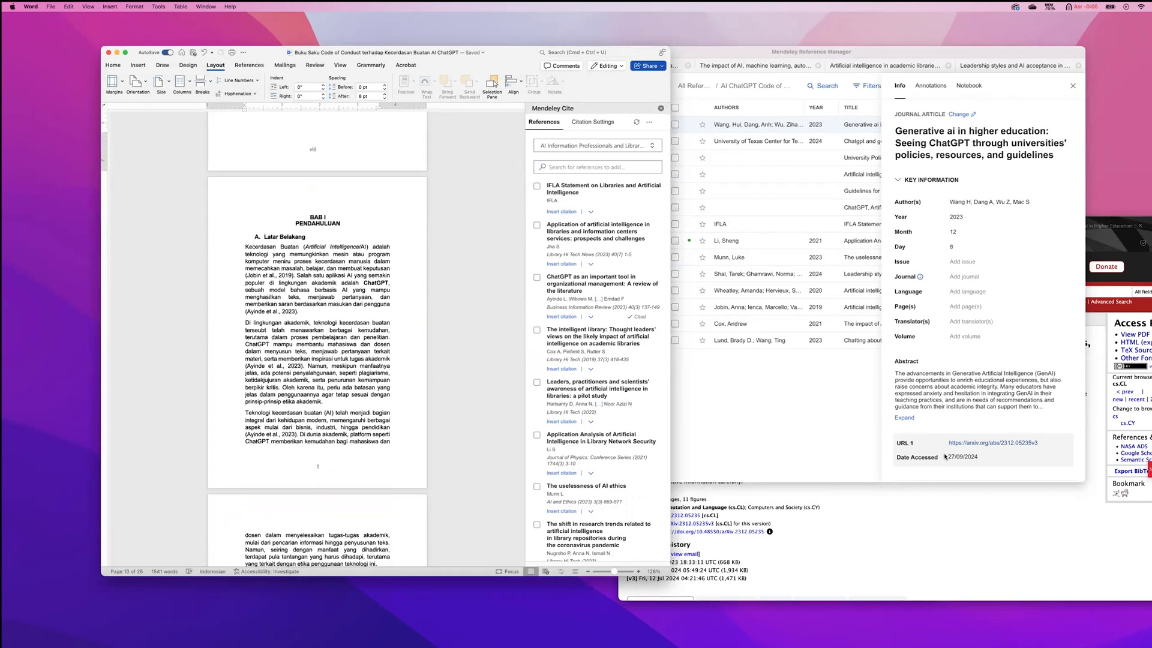
left_click(978, 523)
left_click(310, 317)
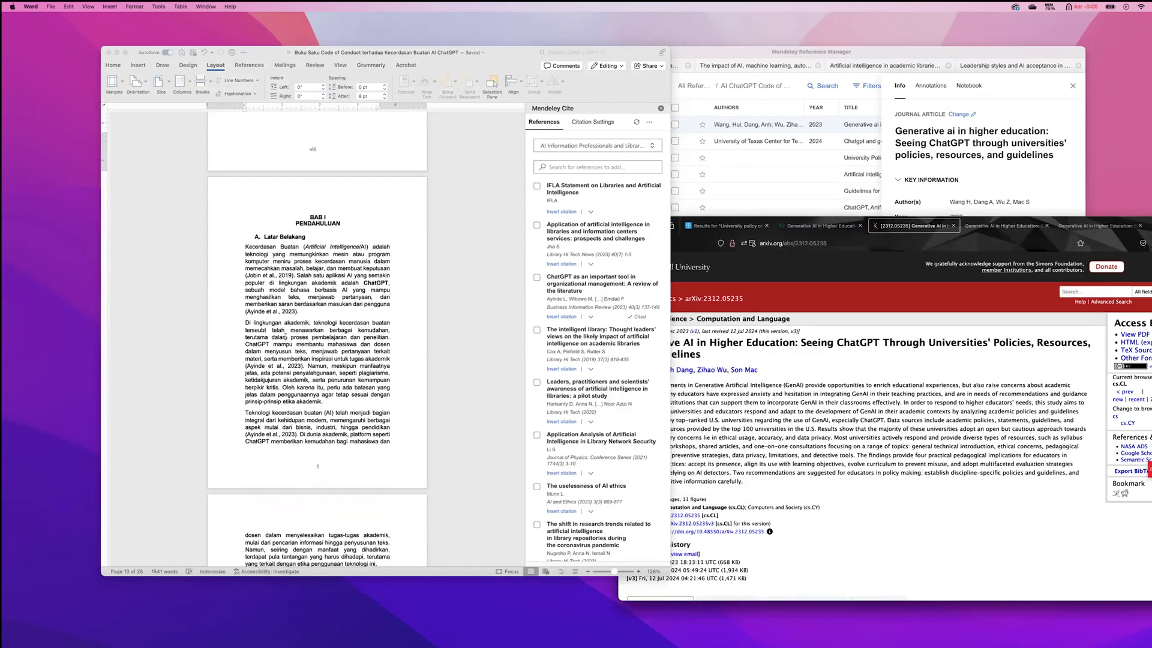
key("Return")
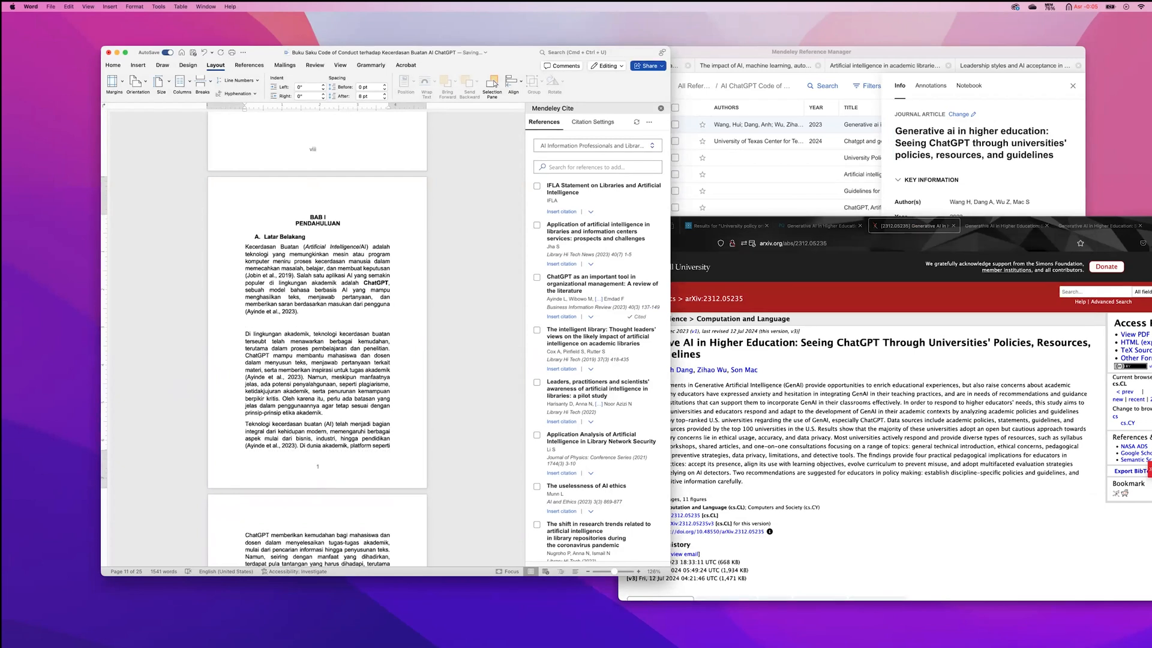
type("AI penting untuk pendi")
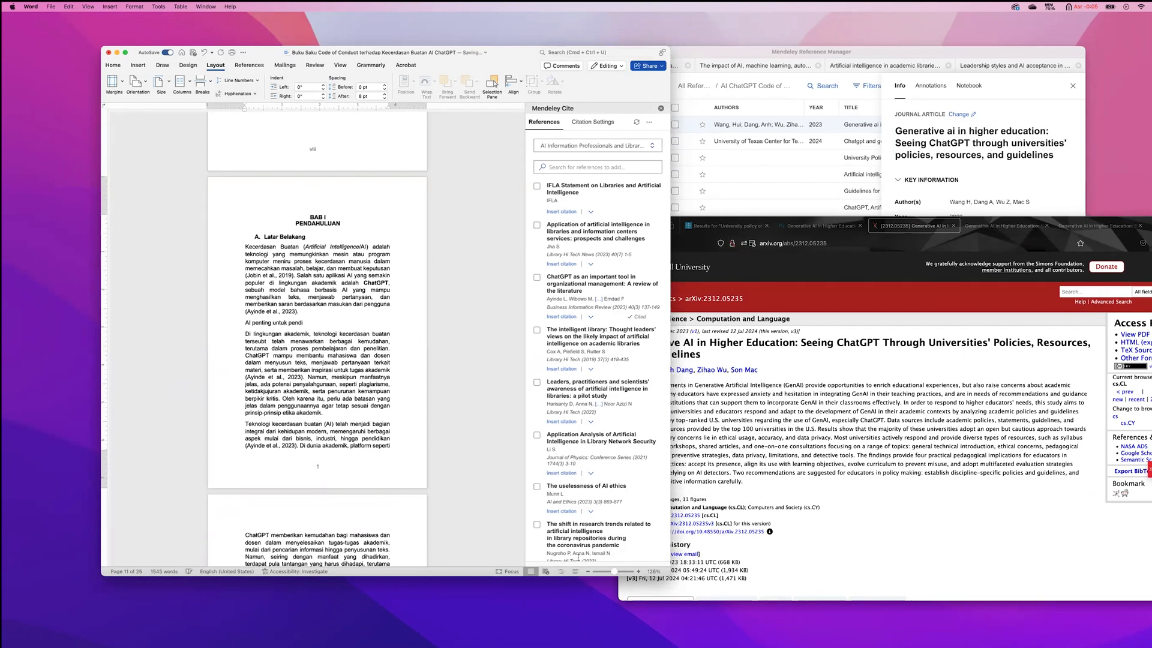
left_click_drag(614, 572, 621, 572)
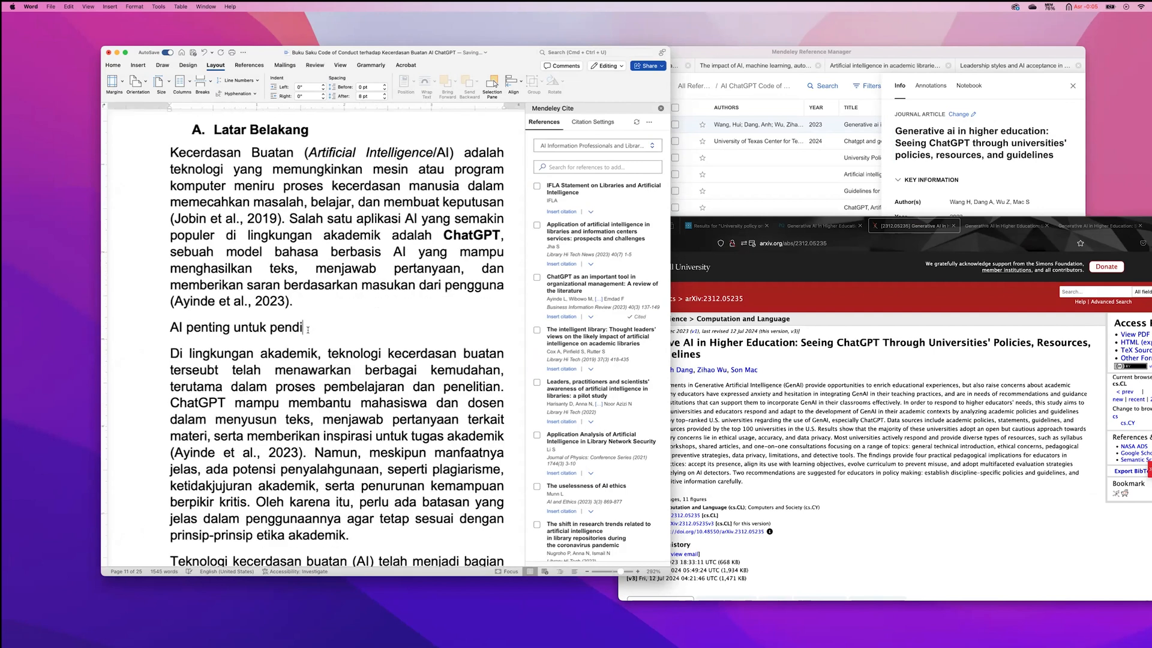
key("BackSpace")
key("BackSpace")
key("BackSpace")
type("rguruan tinggi.")
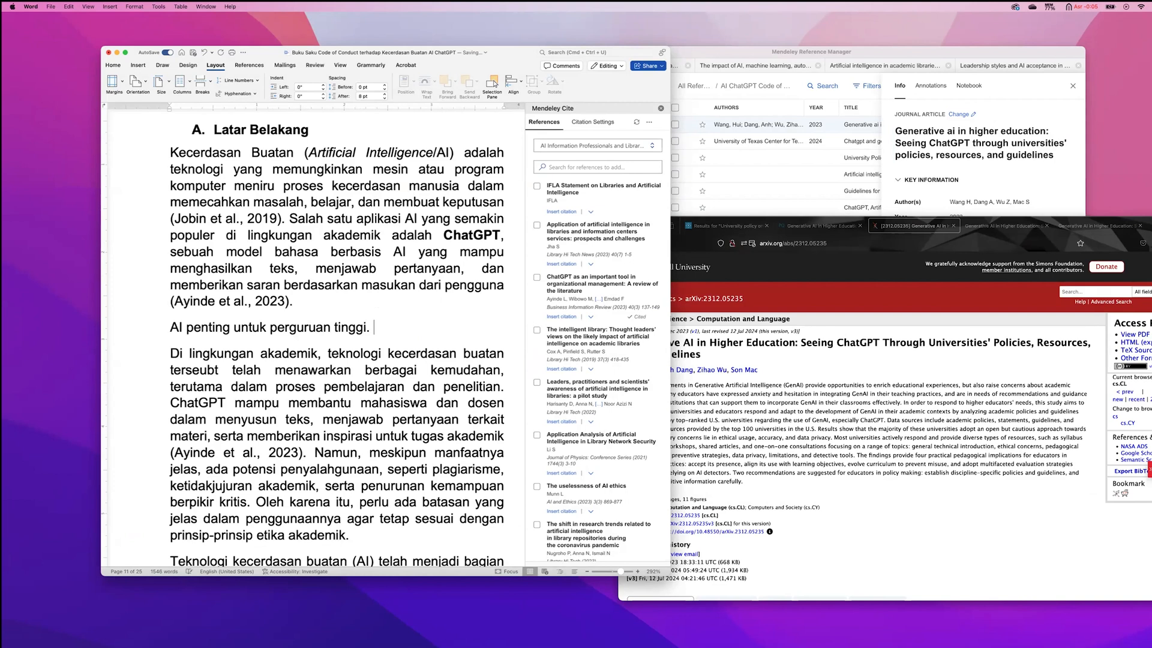
Place the text cursor just before the period of the new sentence and close the Mendeley Cite pane
key("Left")
key("Left")
left_click(662, 109)
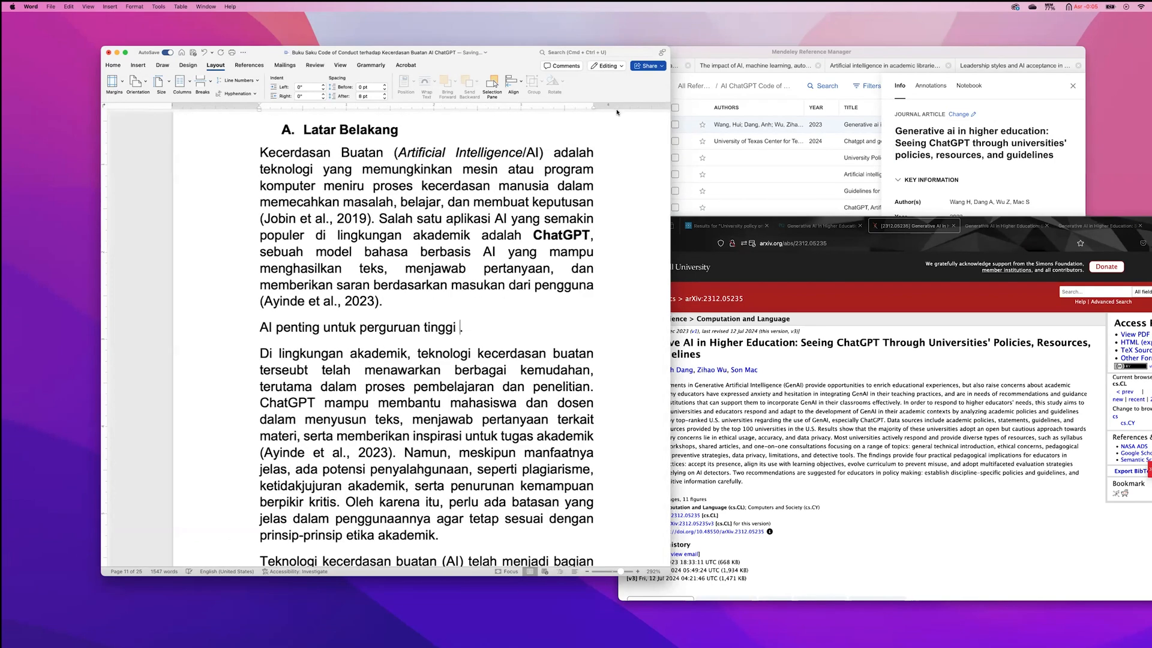
Reopen Mendeley Cite and switch its reference list to the "AI ChatGPT Code of Conduct" collection
left_click(249, 65)
left_click(639, 86)
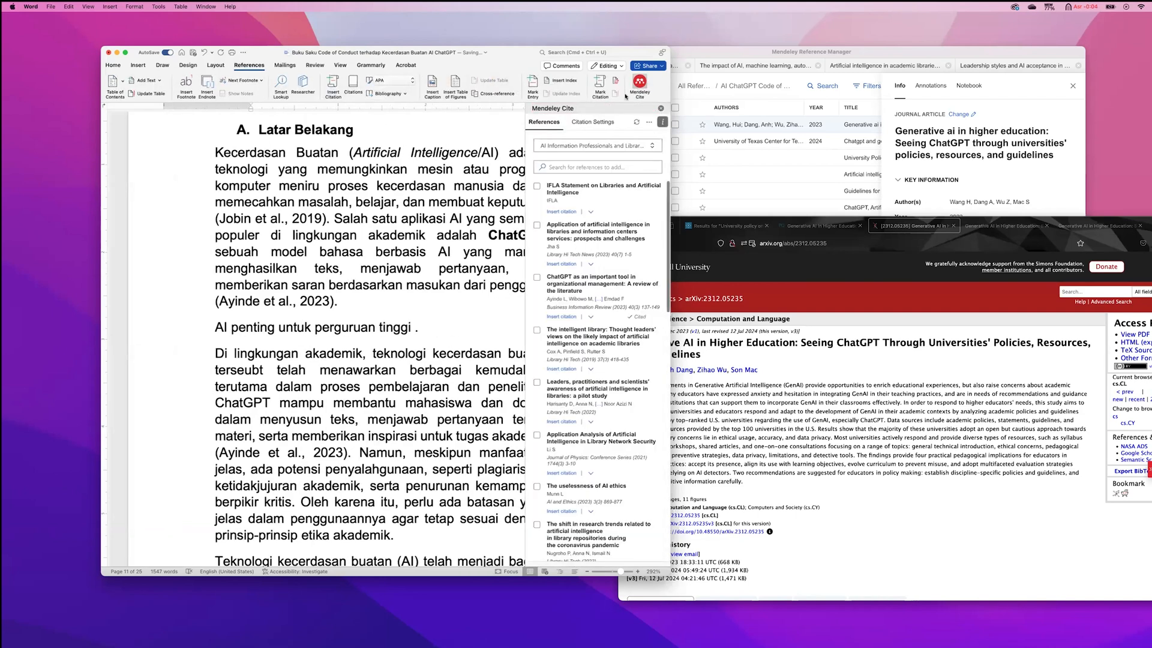
left_click(575, 166)
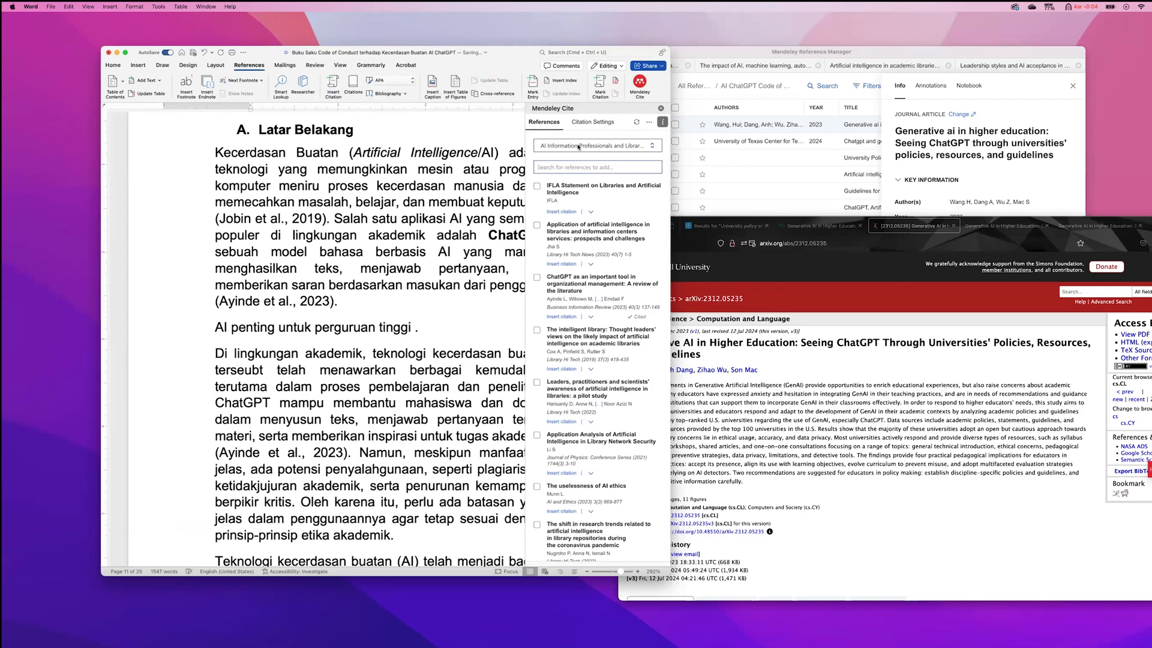
left_click(579, 146)
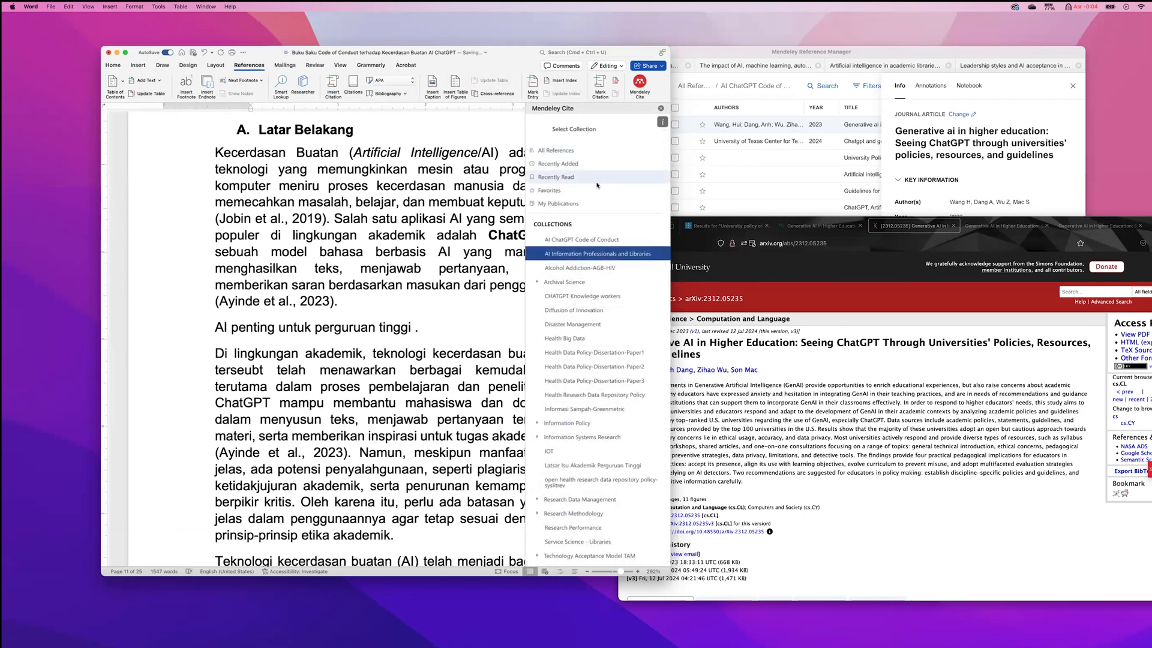
left_click(568, 240)
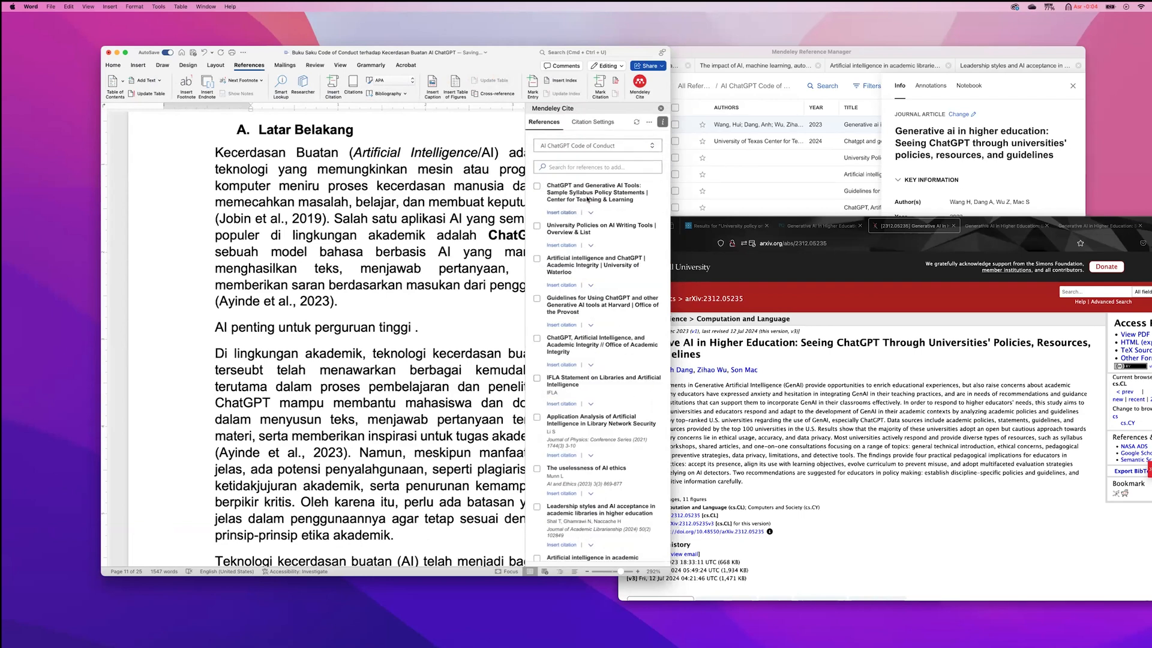
Refresh the Mendeley library and cite "Generative ai in higher education: Seeing ChatGPT through universities' policies, resources, and guidelines" before the new sentence's period
left_click(637, 121)
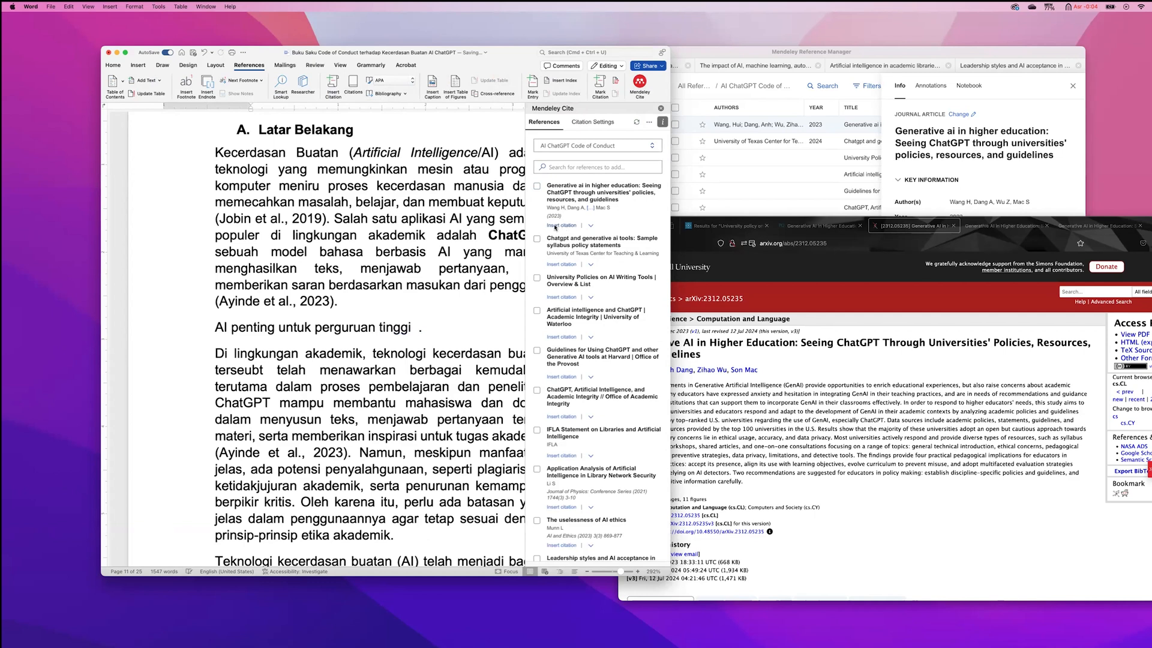
left_click(555, 226)
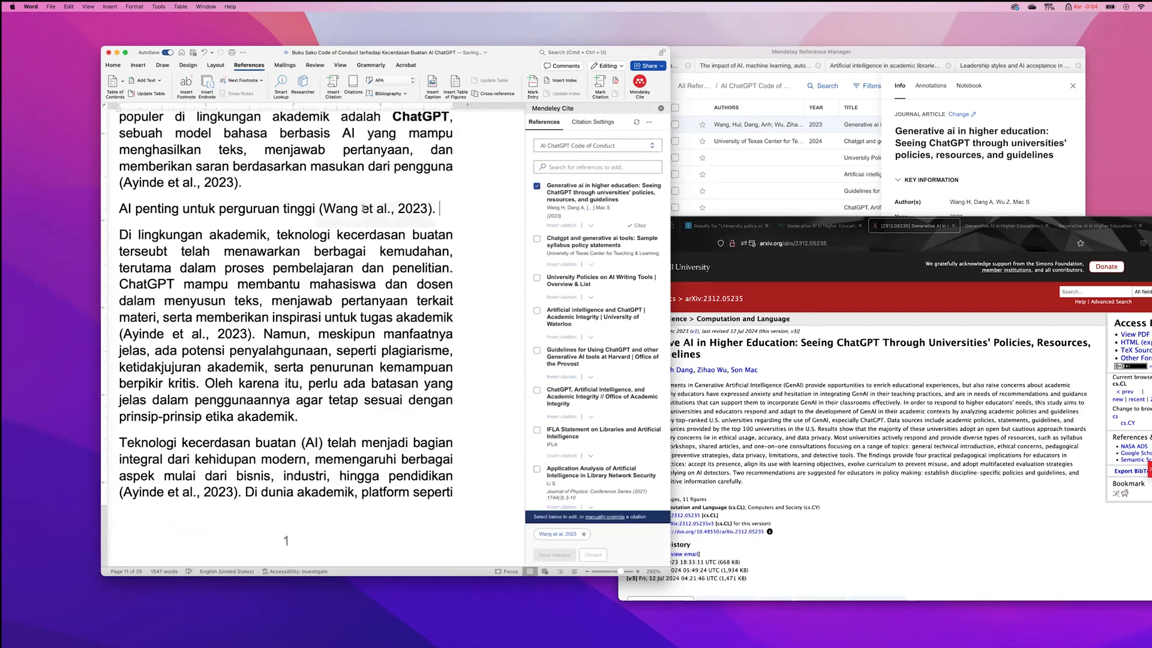
scroll(363, 208, "left", 3)
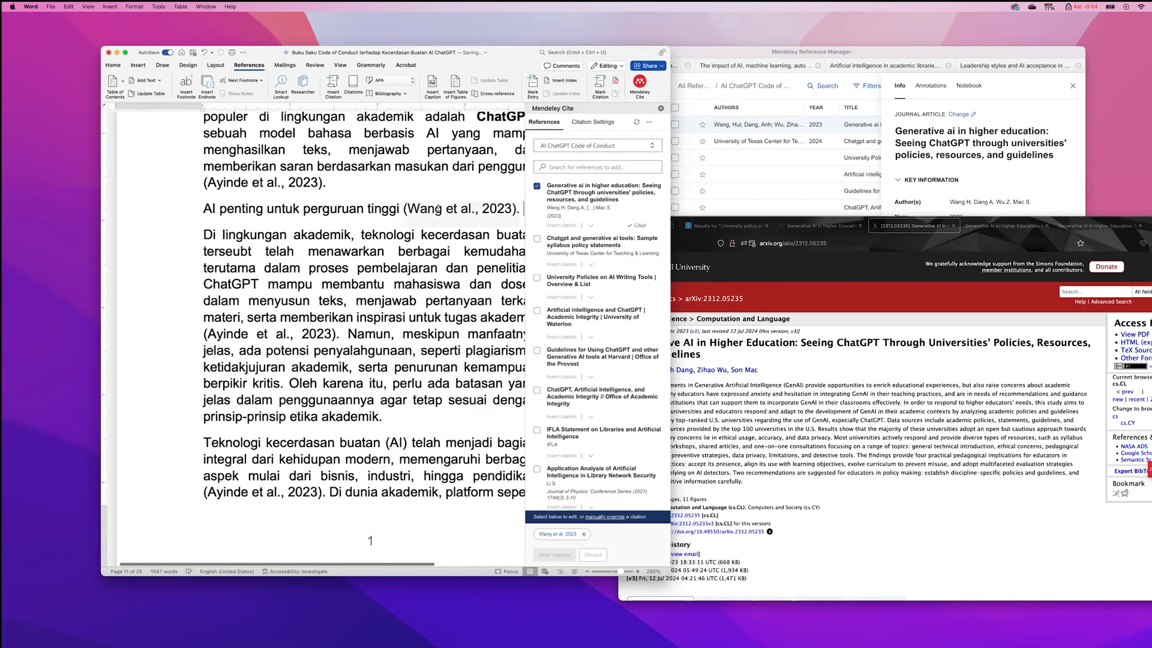
scroll(438, 208, "up", 2)
left_click(508, 238)
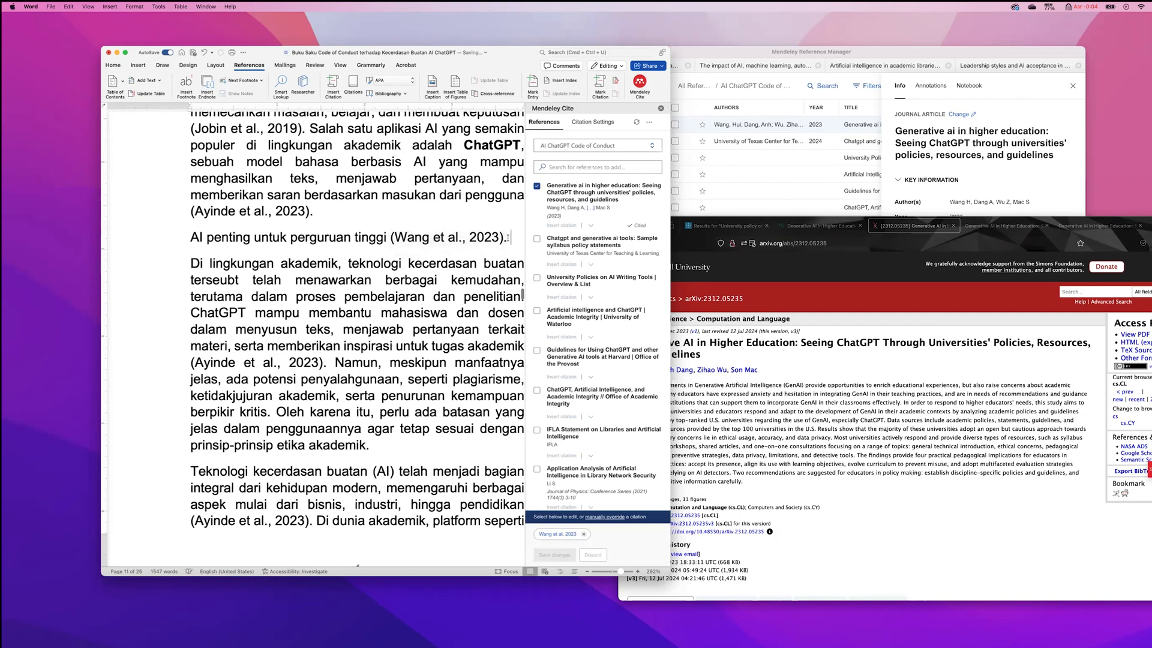
left_click(423, 238)
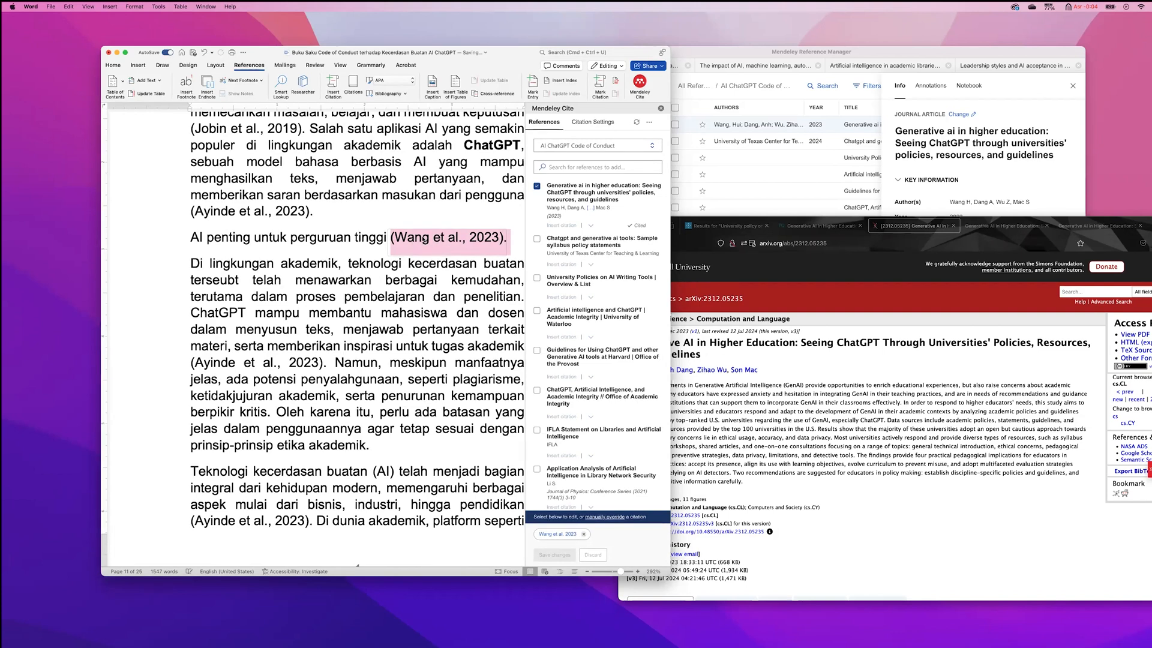
Add the sentence "Perguruan tinggi menggunakan AI untuk beragam hal, seperti.." after the new citation
left_click(514, 240)
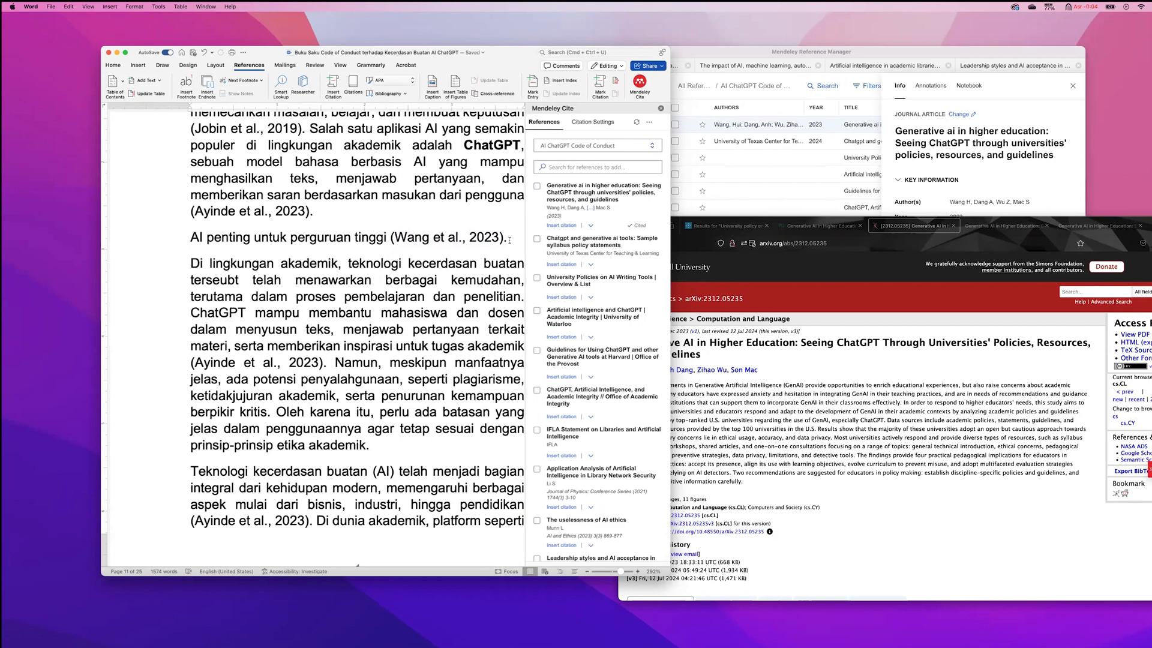
type("Pergur")
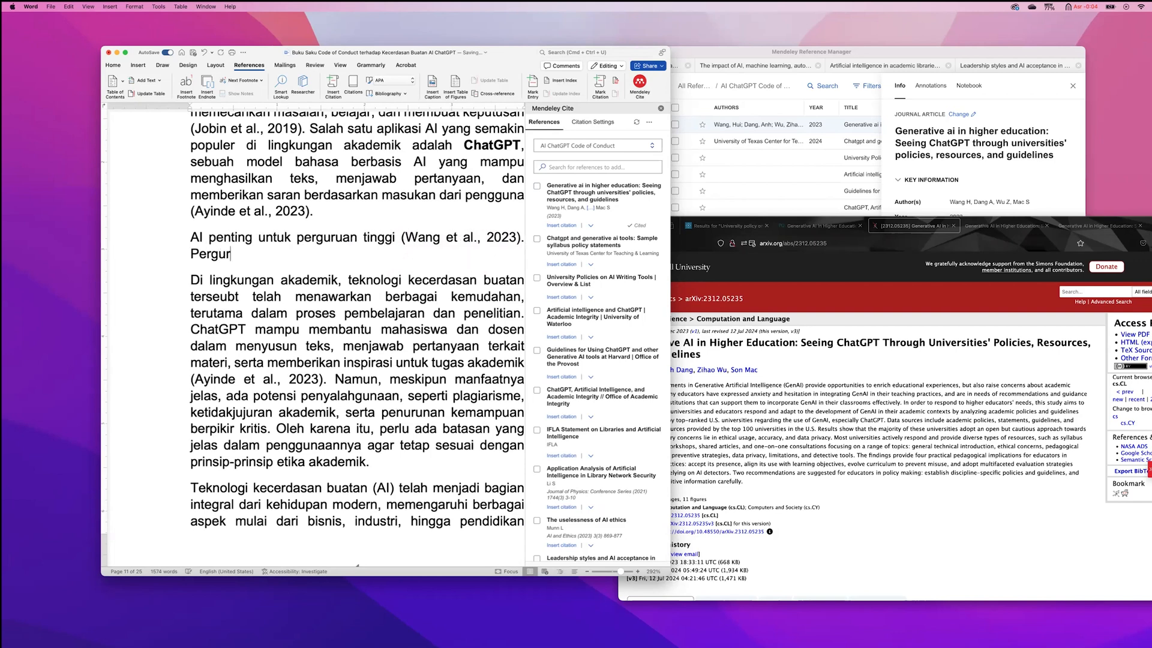
type("uan tinggi mengg")
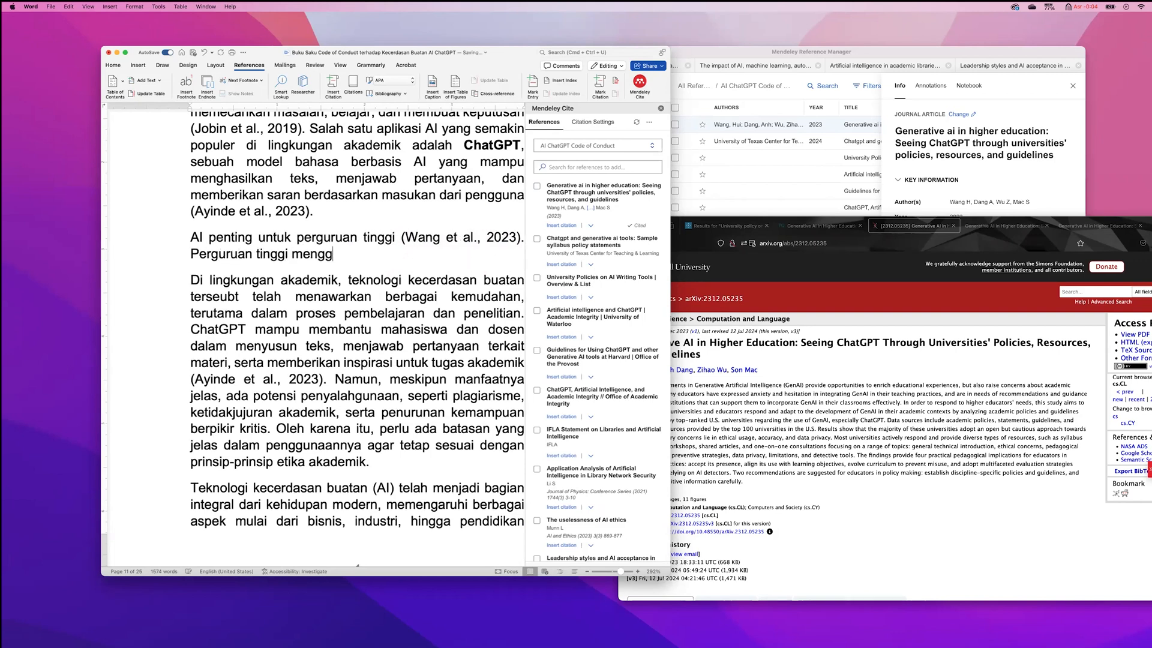
type("unakan AI untu")
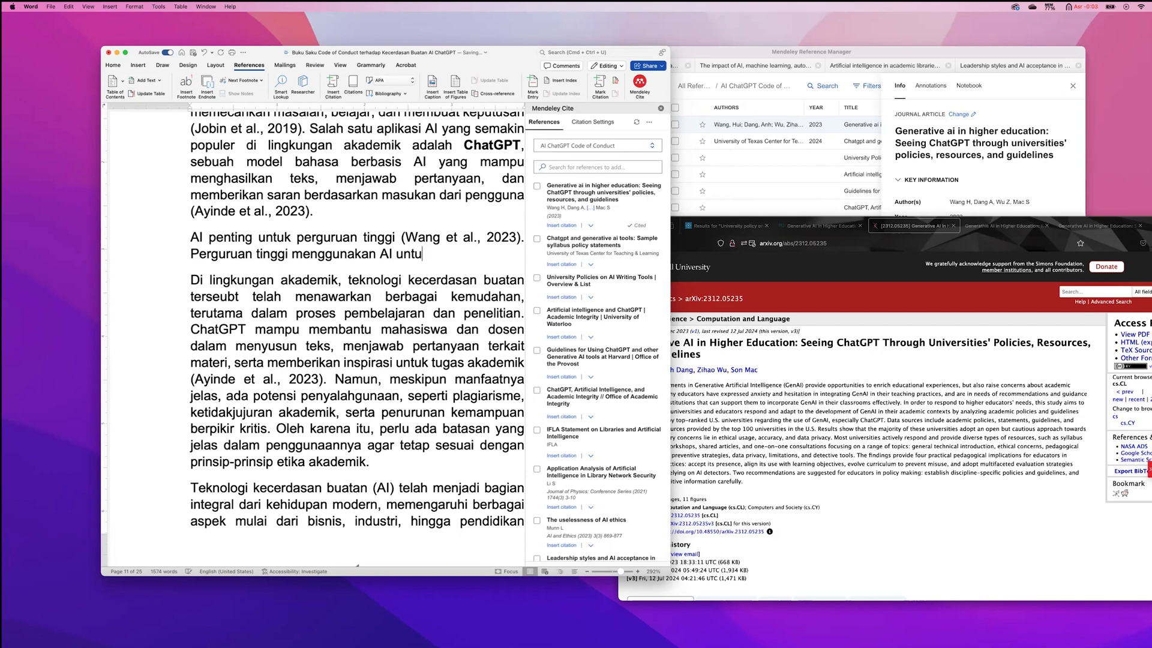
type("k beragam")
type(" hal, sepe")
type("rti..")
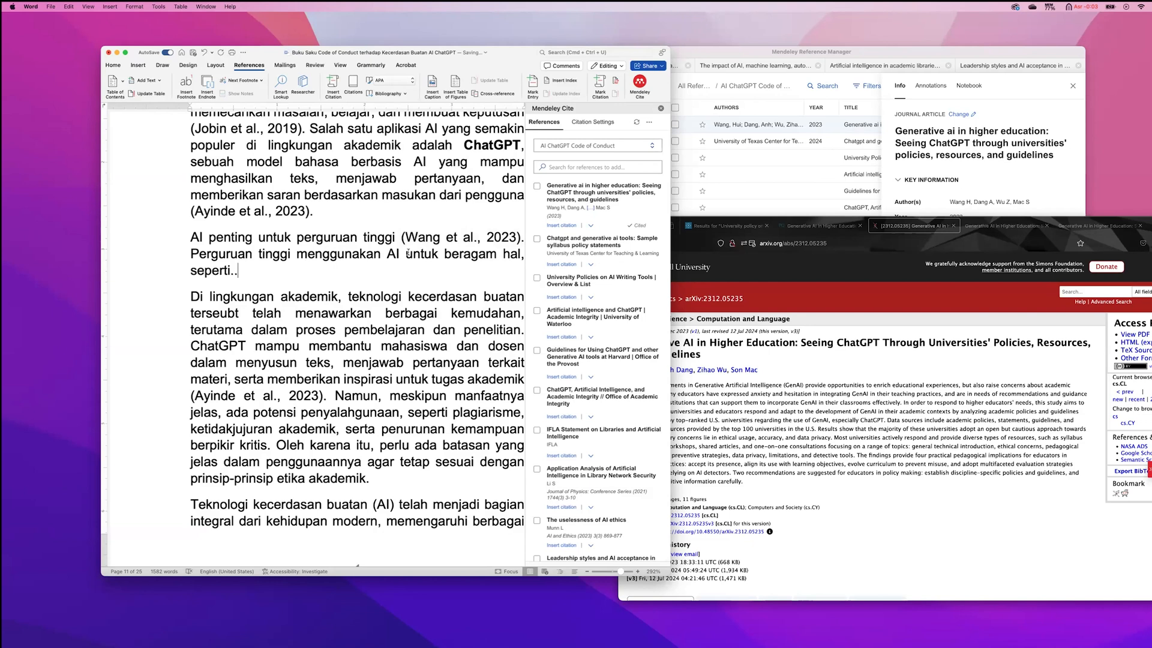
Start a new paragraph with "Menurut" followed by the surname of the cited article's first author
key("Return")
type("M")
type("enutur")
key("BackSpace")
key("BackSpace")
key("BackSpace")
type("rut Wang")
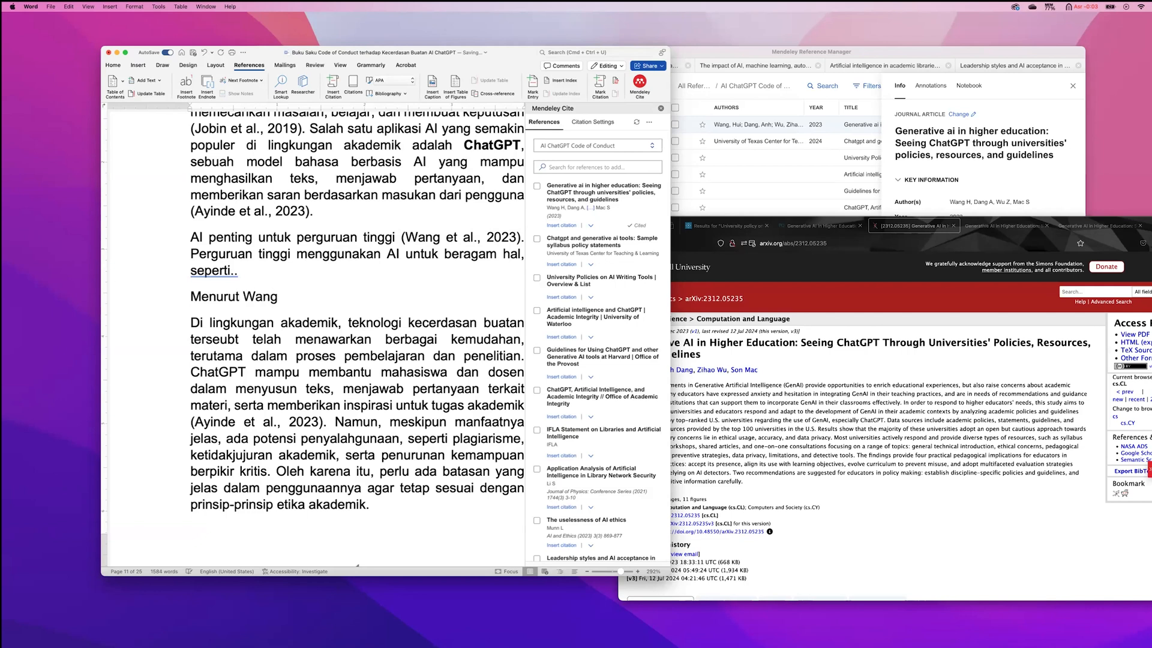
Change the document's citation language to Bahasa Indonesia in the Mendeley citation settings
left_click_drag(486, 238, 446, 239)
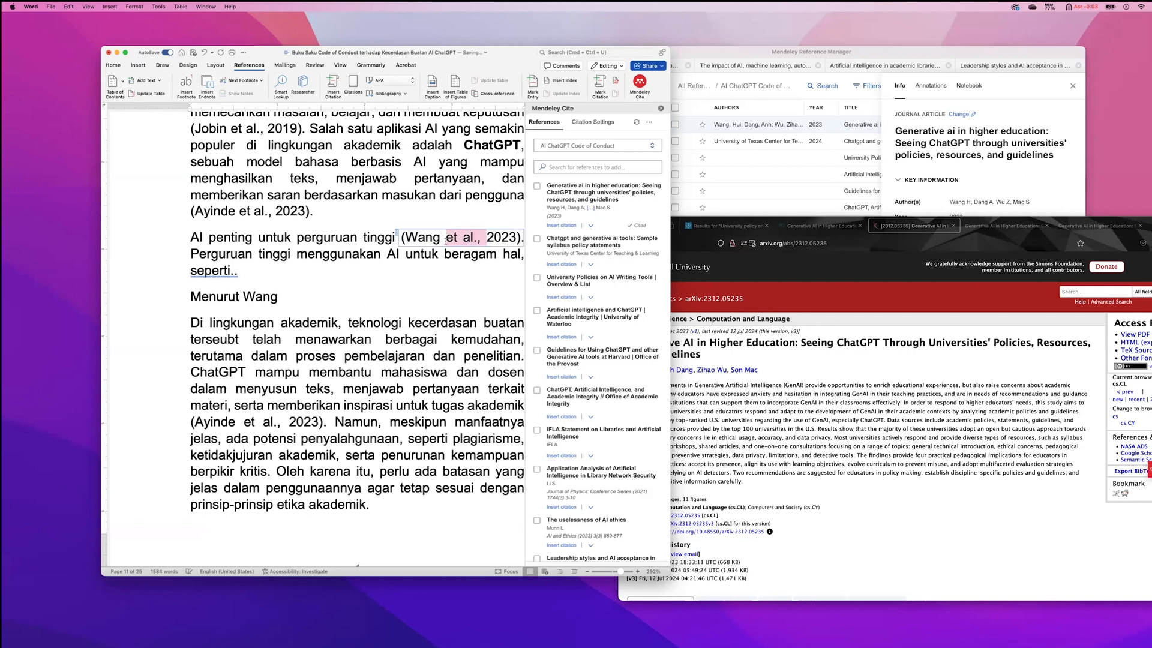
left_click(595, 123)
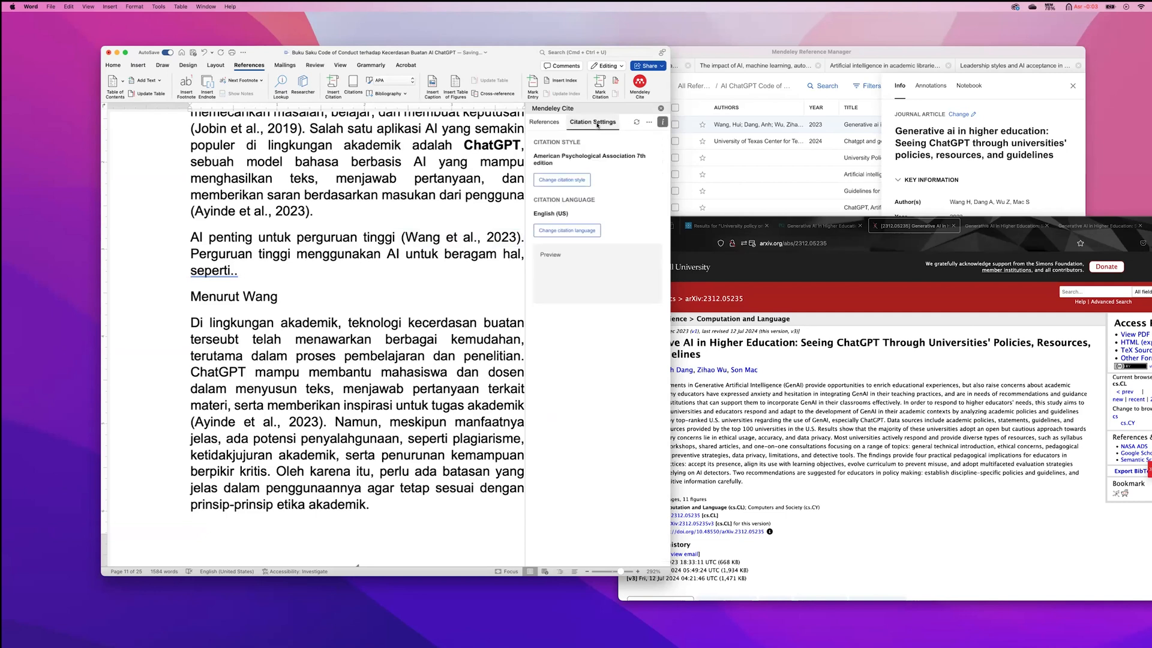
left_click(563, 231)
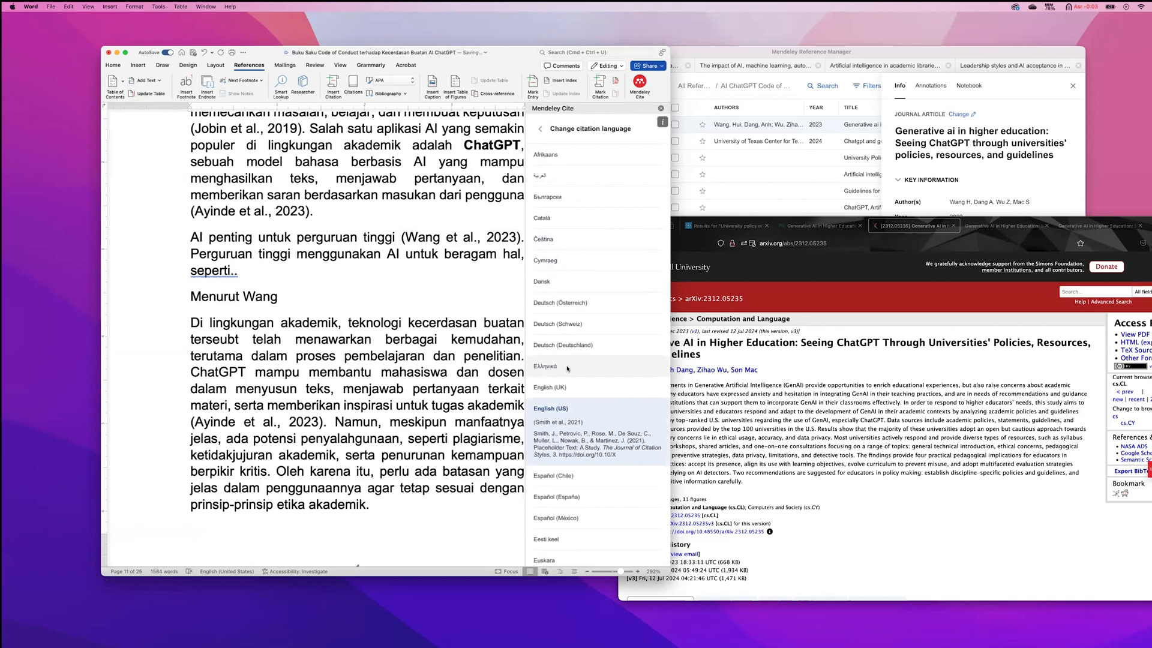
scroll(566, 367, "down", 5)
scroll(566, 367, "up", 5)
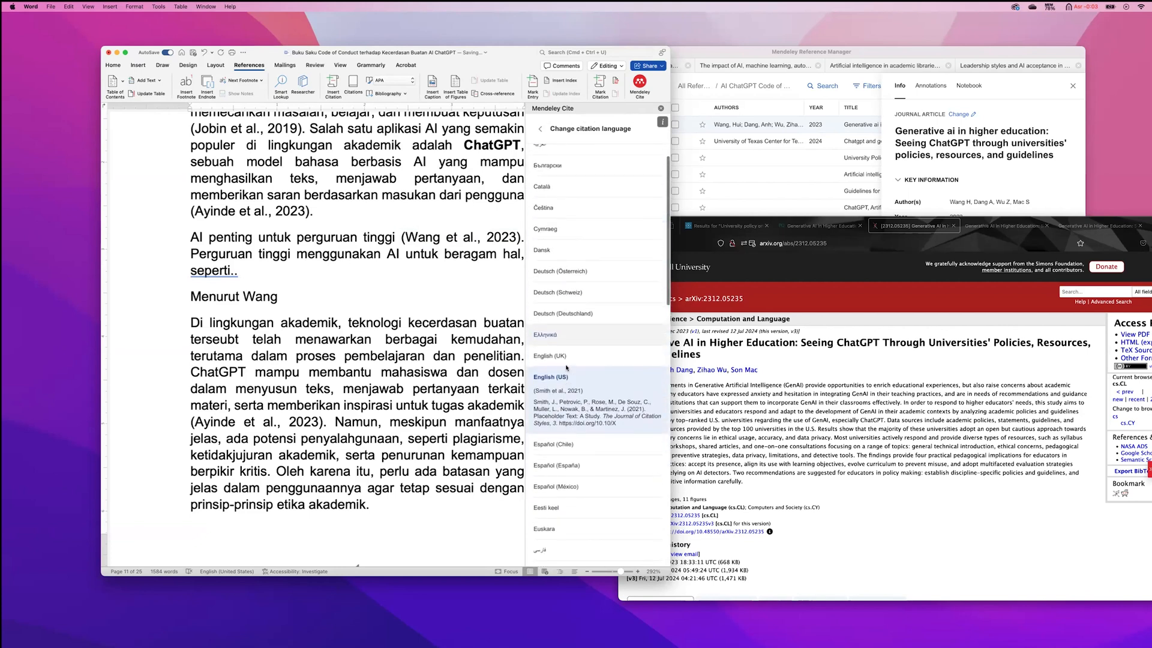
scroll(565, 368, "down", 10)
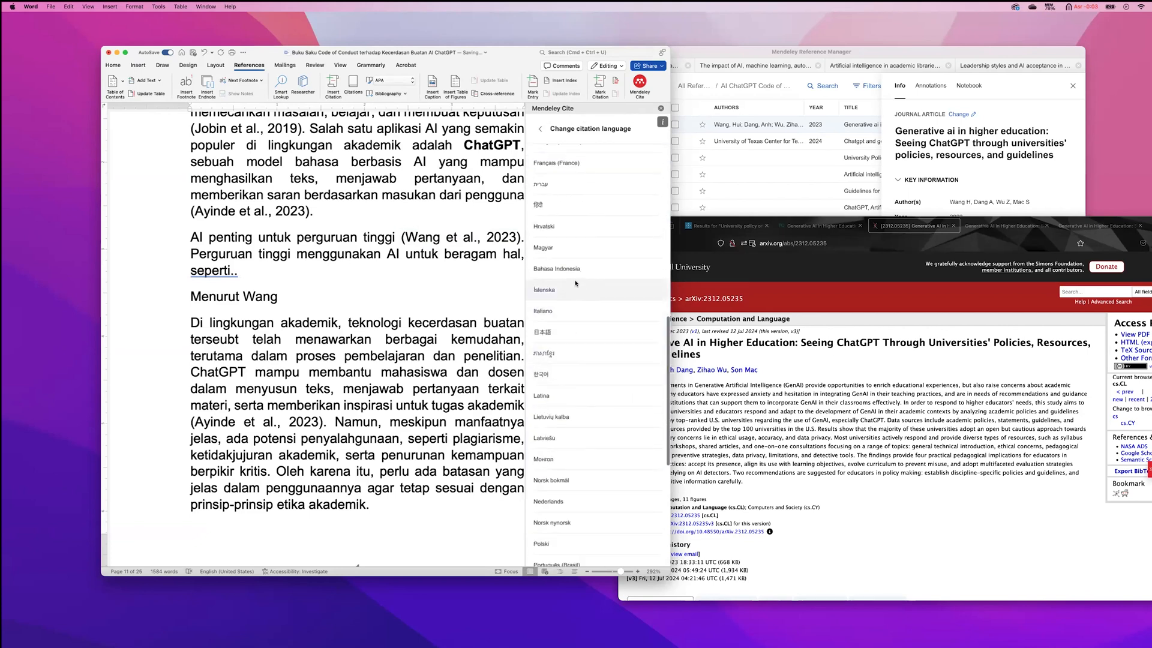
left_click(575, 273)
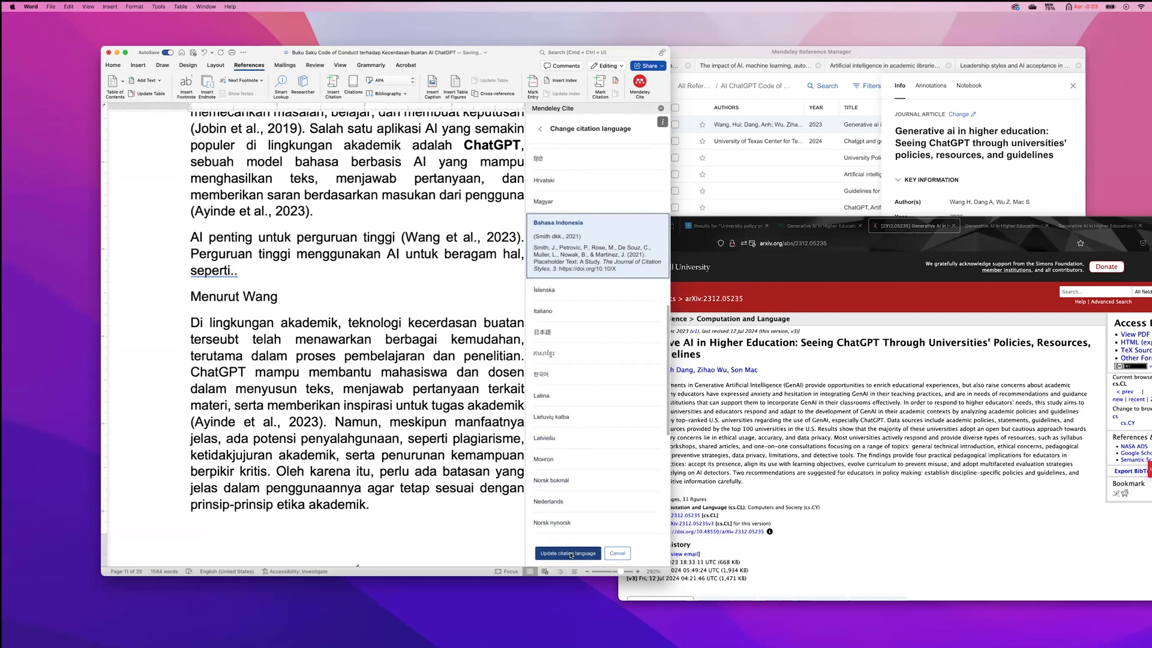
left_click(566, 553)
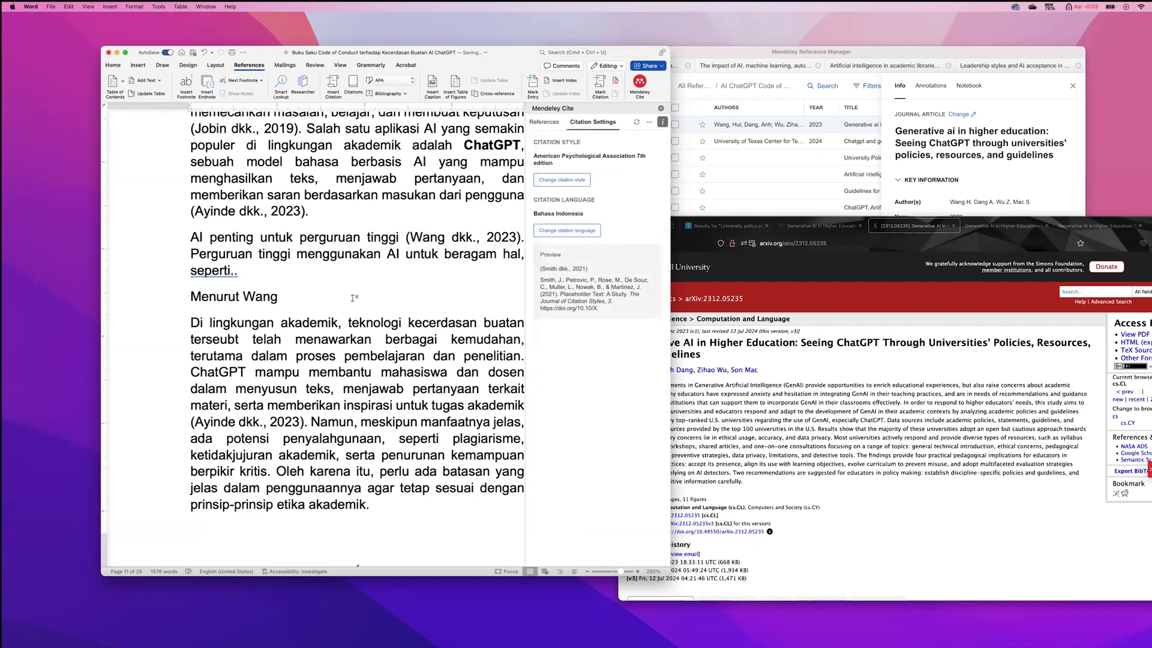
Add "dkk. (tahun)" to the "Menurut" line, insert the same article's citation as Author (Year), and delete the typed author placeholder before it
type("dkk.")
left_click(590, 225)
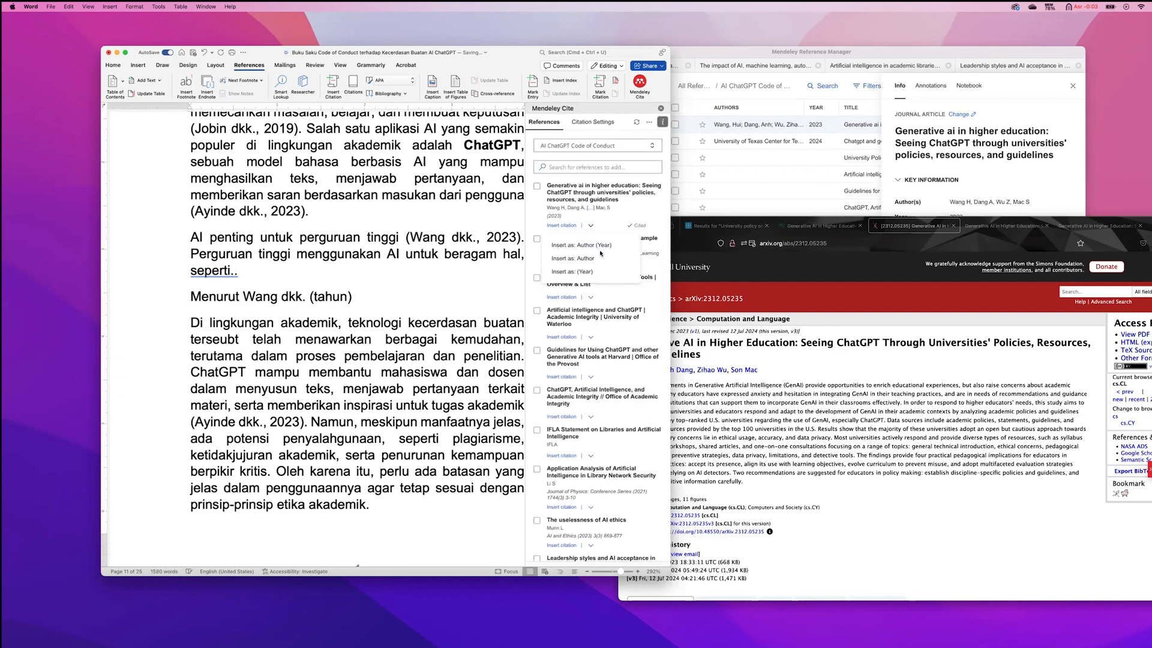
left_click(586, 246)
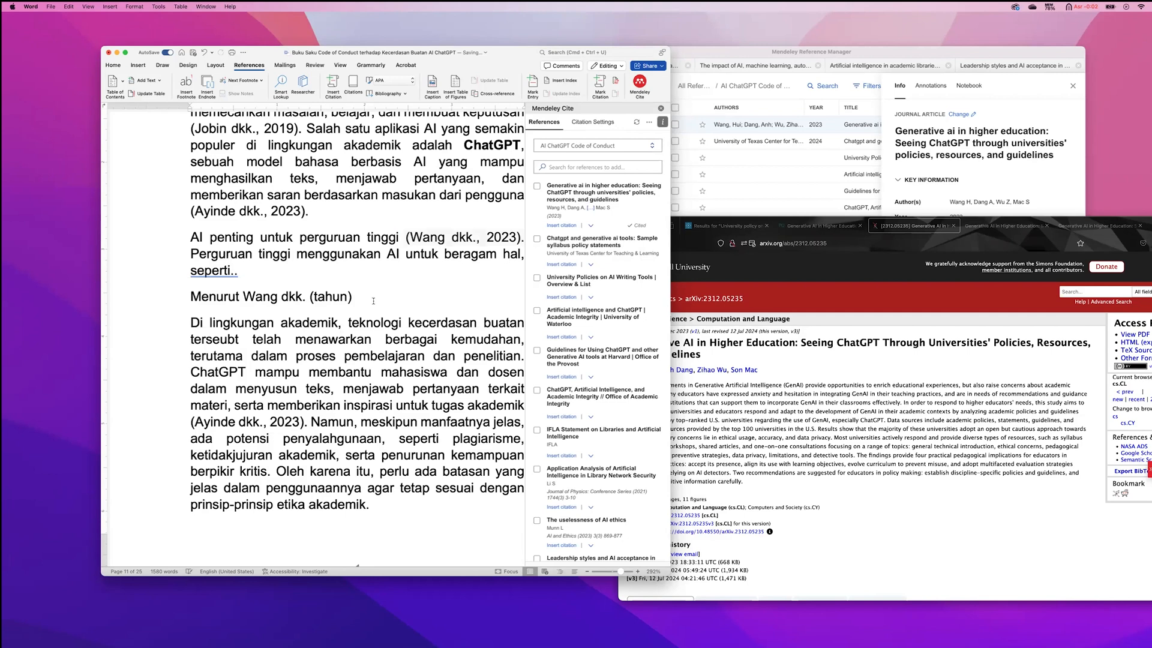
left_click_drag(355, 210, 267, 210)
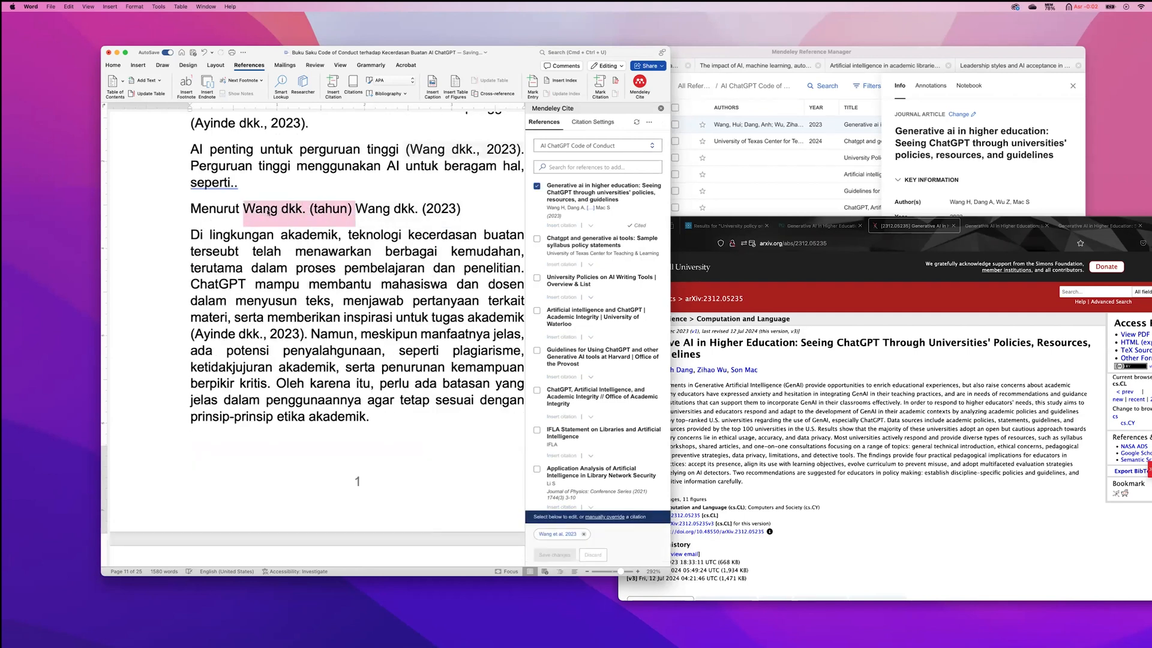
key("BackSpace")
left_click(460, 150)
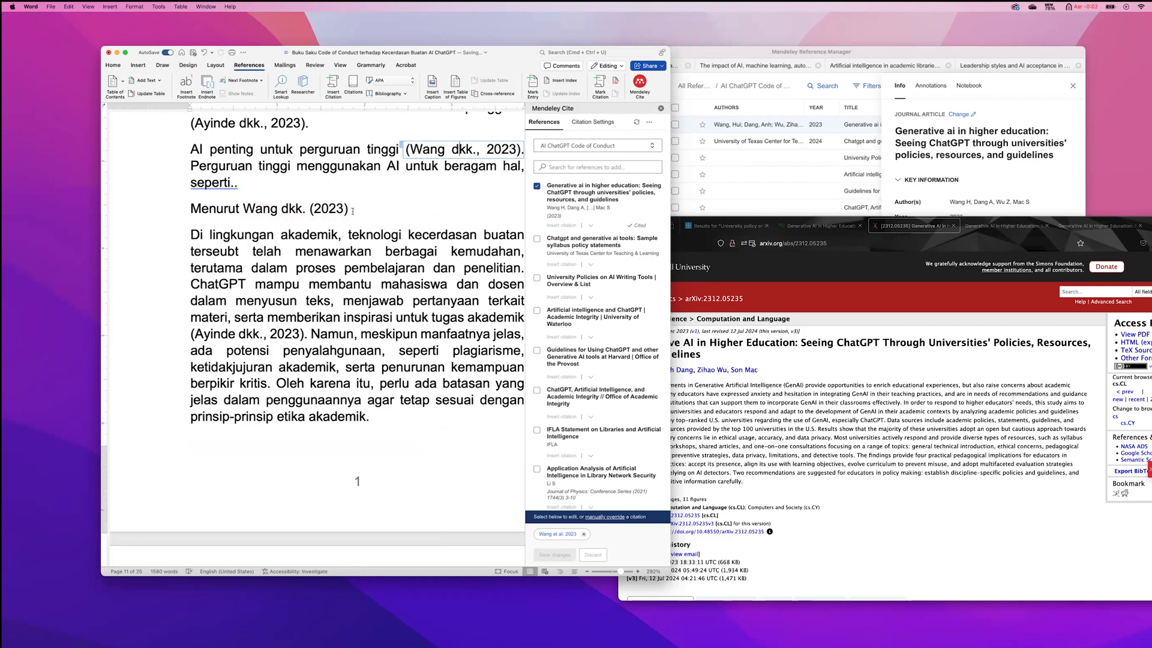
left_click(264, 208)
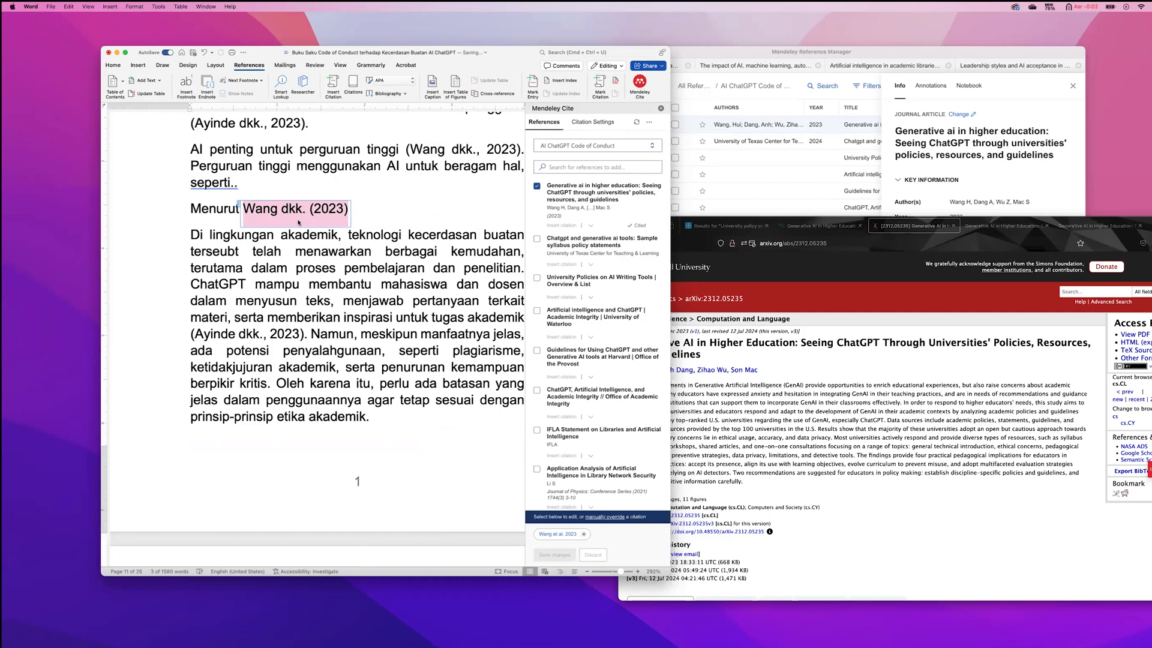
left_click(360, 209)
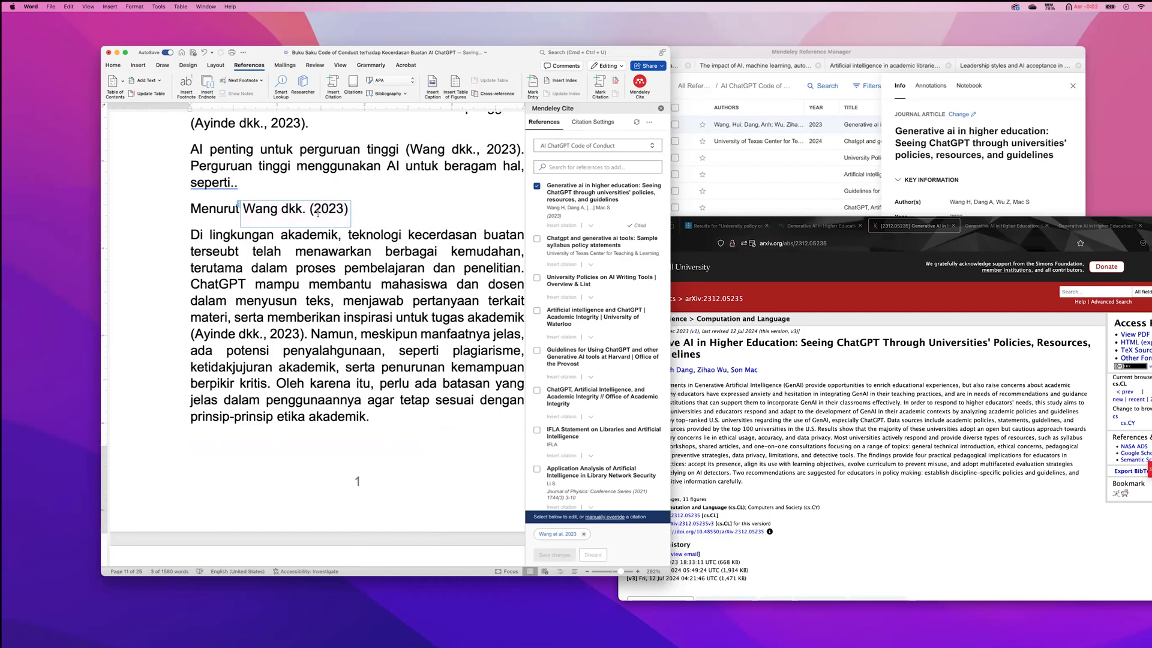
Close the Mendeley Cite pane and delete the entire reference list under the DAFTAR PUSTAKA heading
scroll(420, 252, "down", 1)
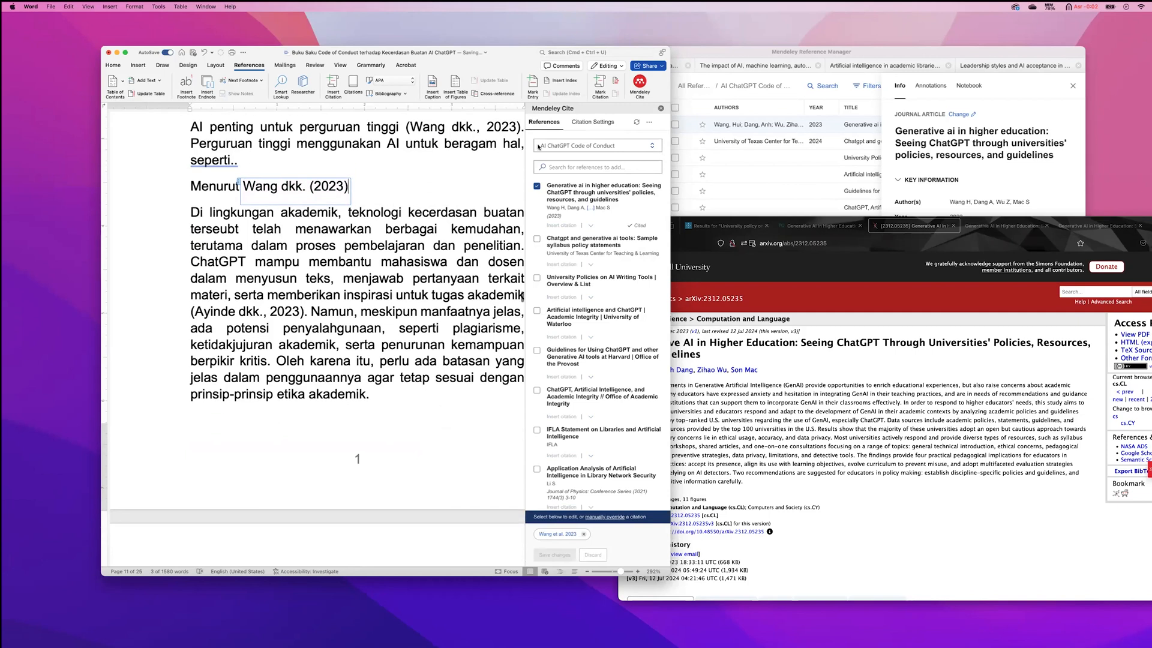
left_click(660, 108)
scroll(406, 358, "down", 4)
left_click_drag(667, 304, 649, 521)
scroll(649, 521, "down", 3)
scroll(648, 521, "up", 2)
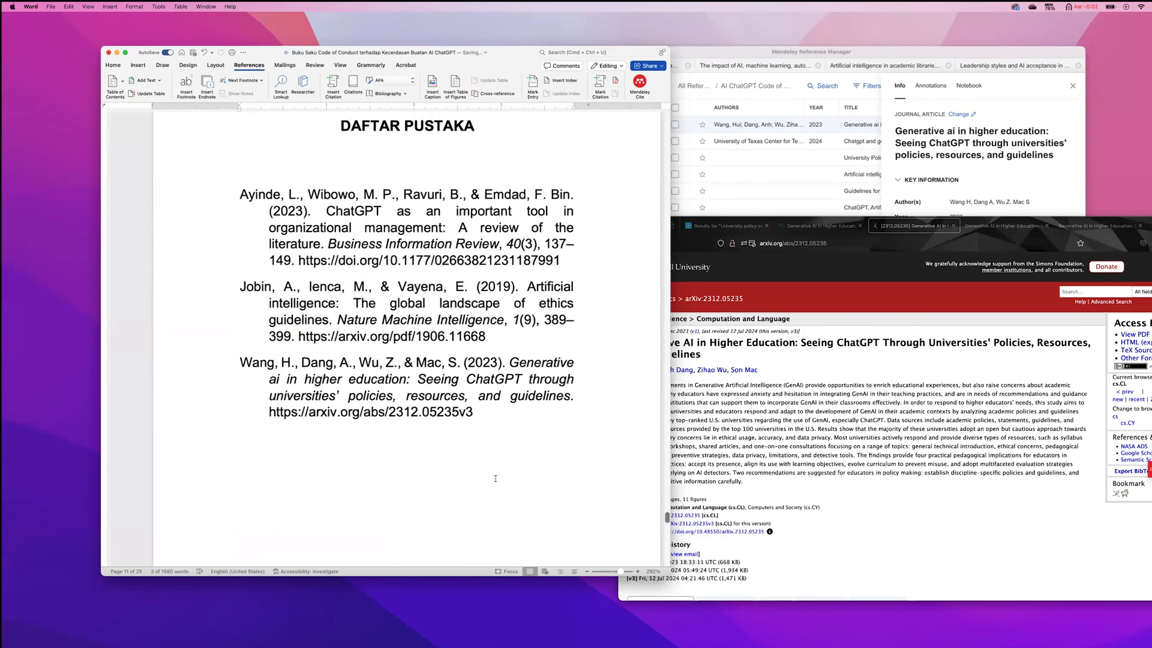
left_click(412, 402)
left_click_drag(477, 420, 201, 198)
key("BackSpace")
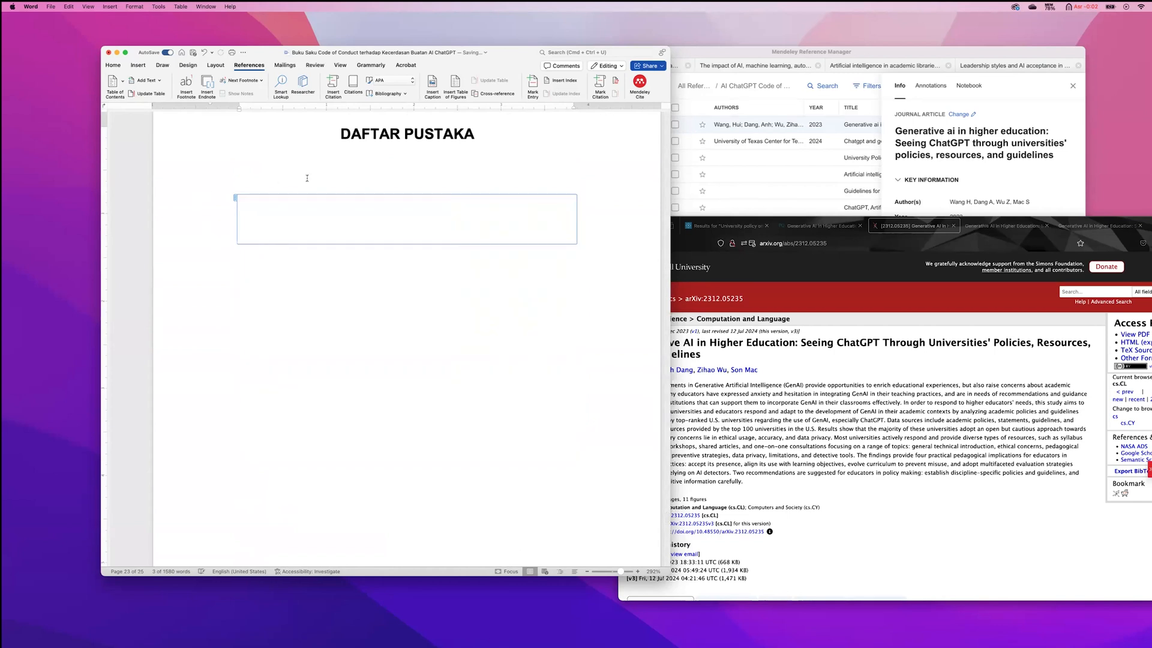
key("BackSpace")
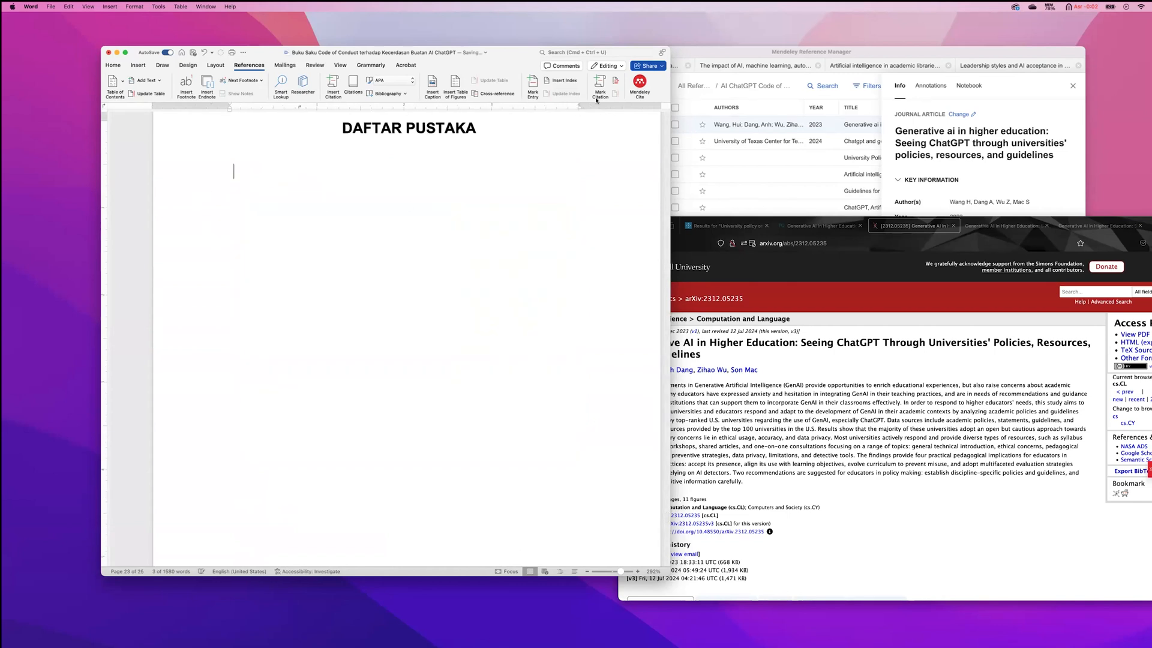
Insert the Mendeley bibliography on the empty line under the DAFTAR PUSTAKA heading and close the Mendeley Cite pane
left_click(640, 84)
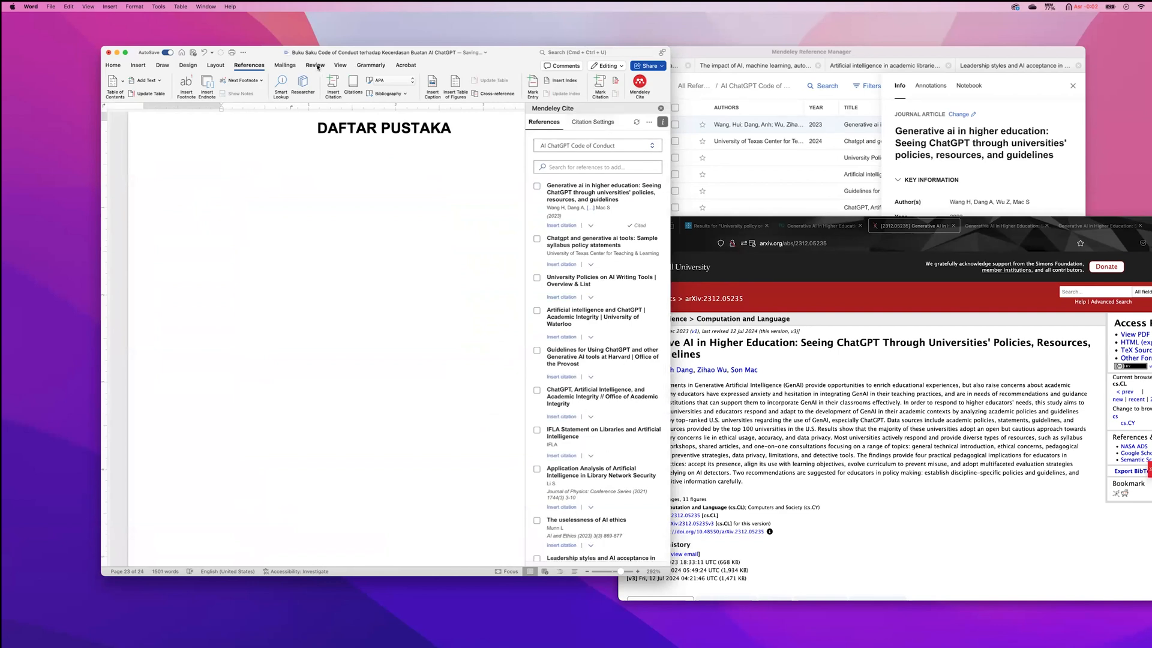
left_click(592, 123)
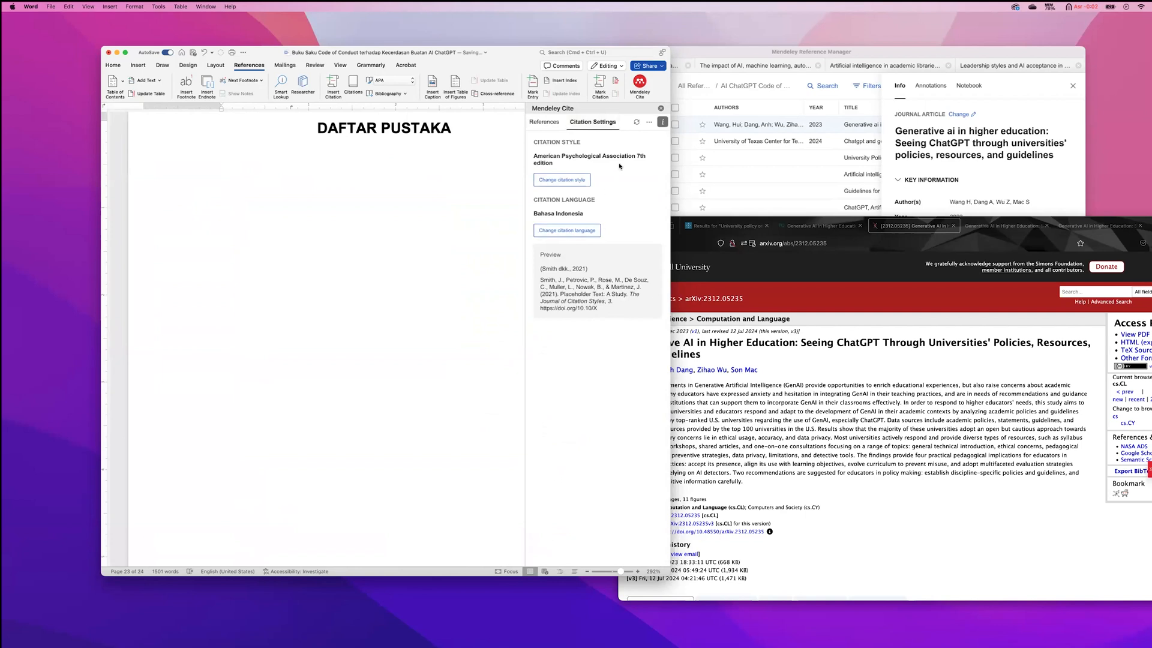
left_click(649, 122)
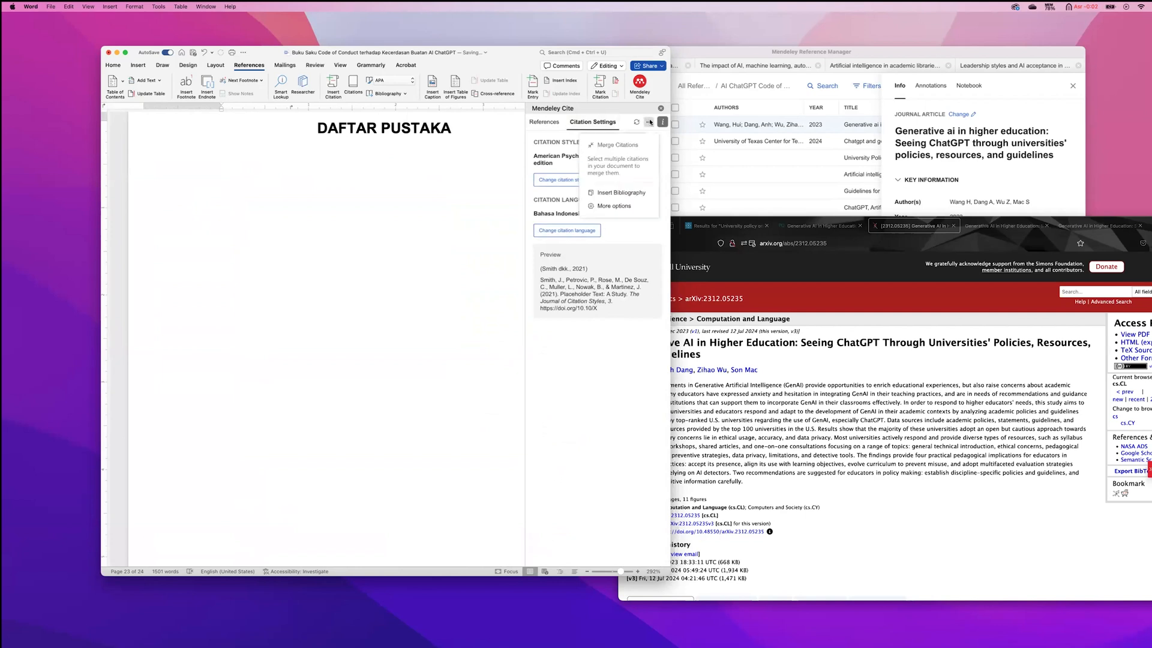
left_click(602, 193)
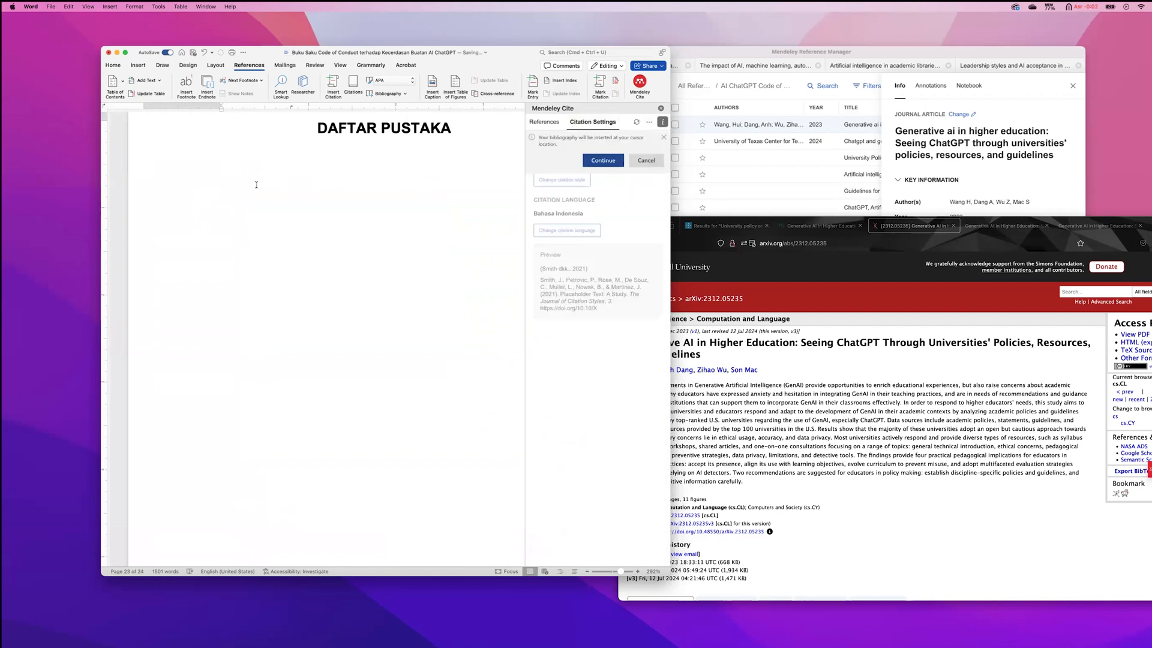
left_click(592, 163)
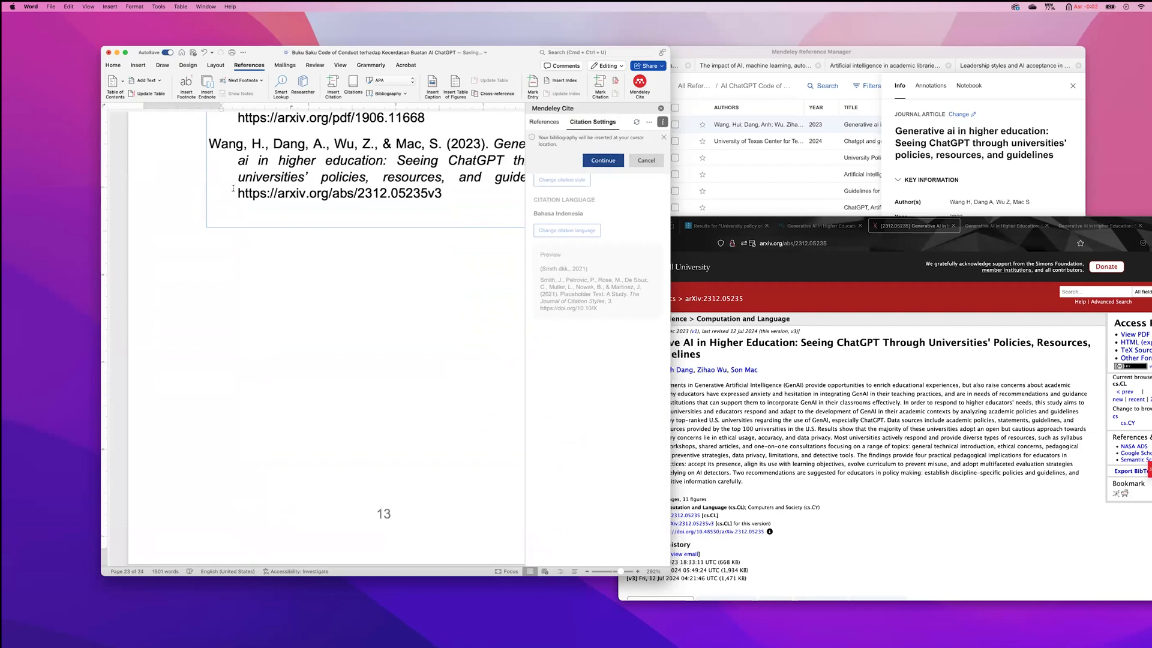
scroll(269, 242, "up", 3)
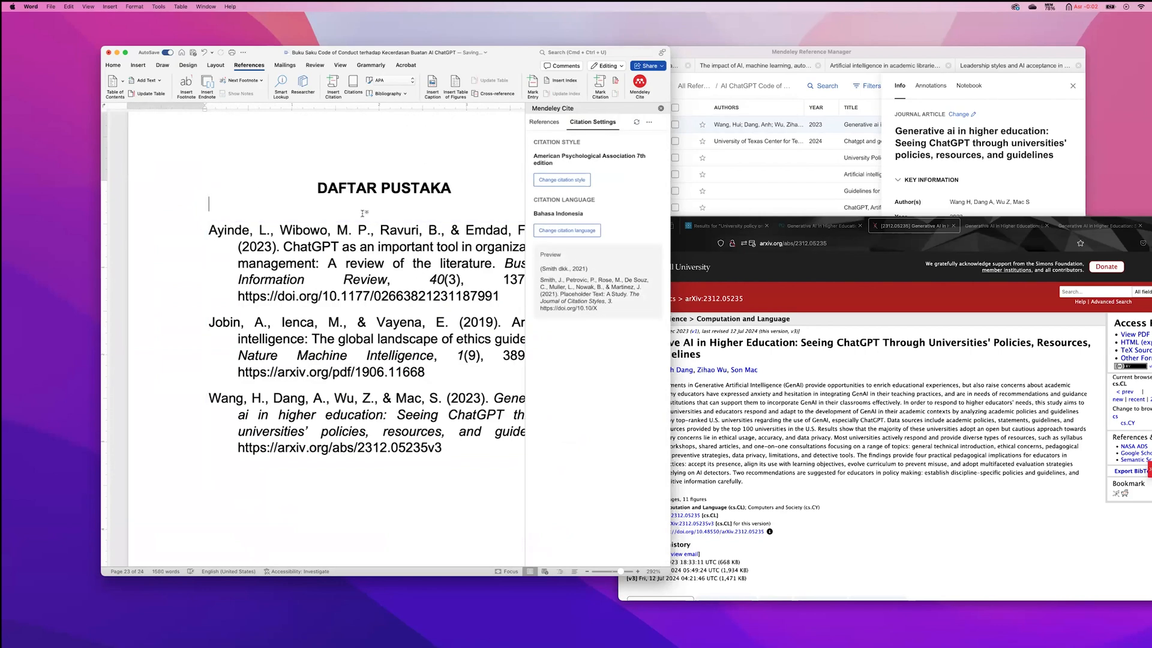
left_click(386, 203)
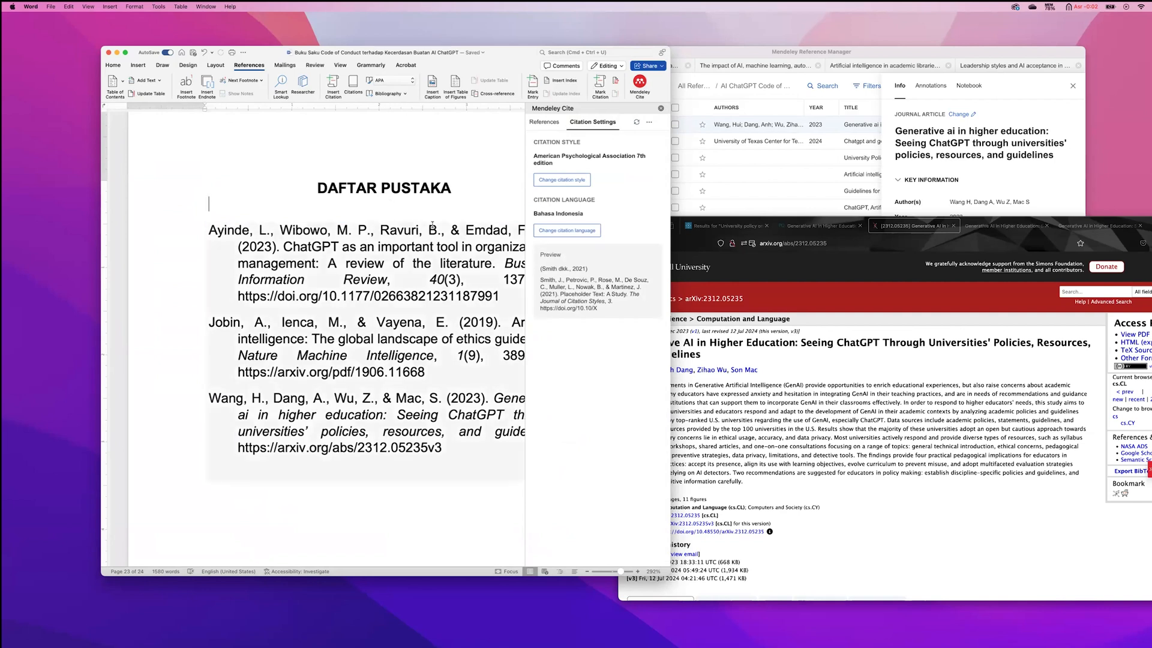
scroll(432, 225, "right", 3)
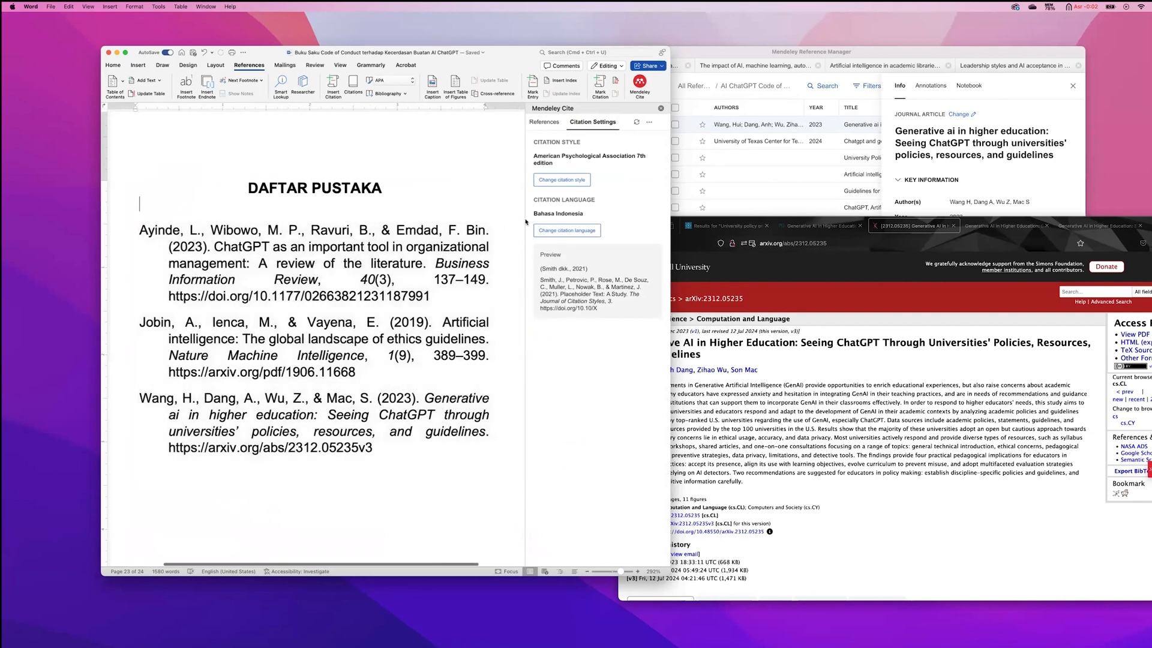
left_click(662, 108)
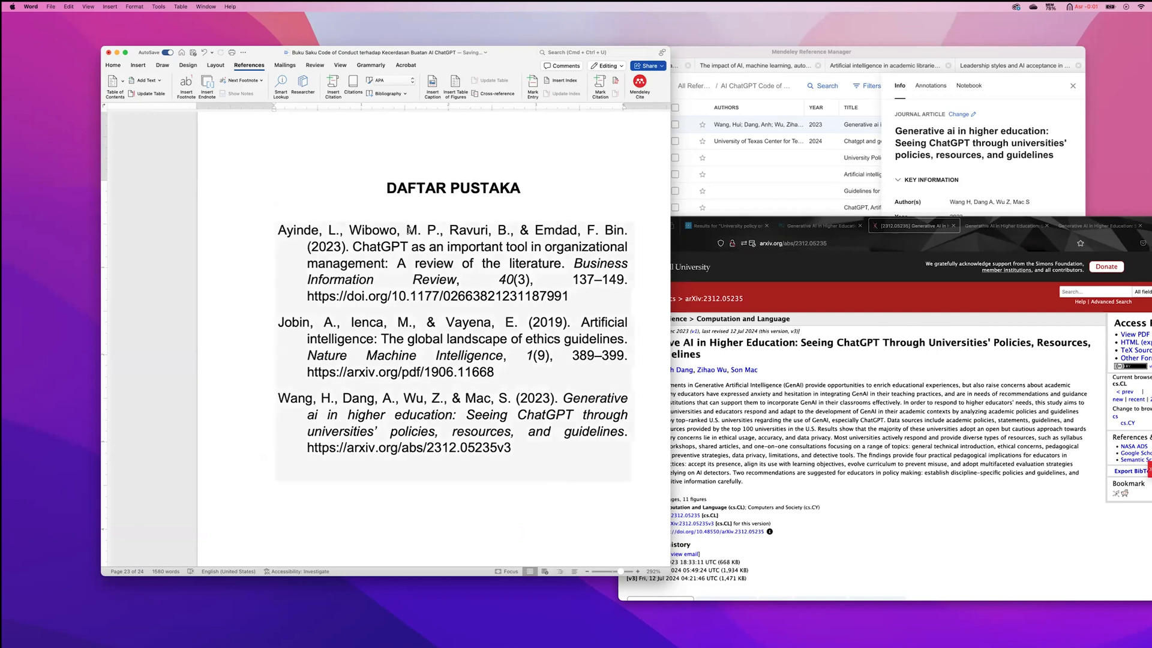
Enlarge the document window to fill the screen and show the navigation pane with the document's heading list
scroll(410, 230, "up", 5)
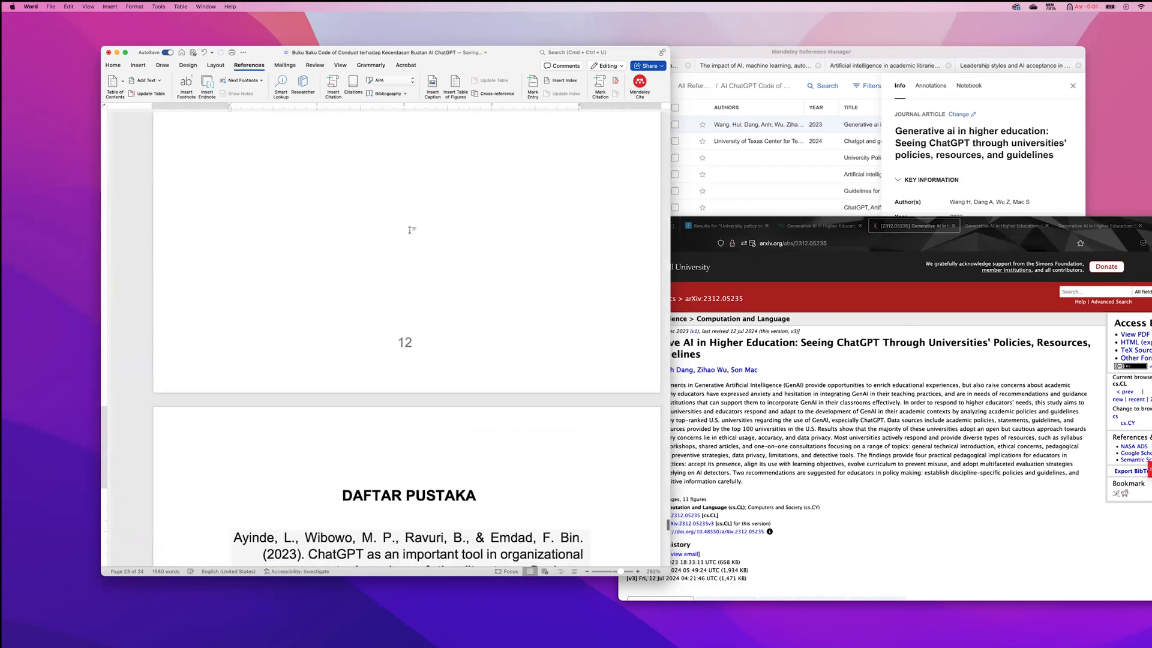
scroll(498, 345, "down", 4)
scroll(500, 347, "down", 2)
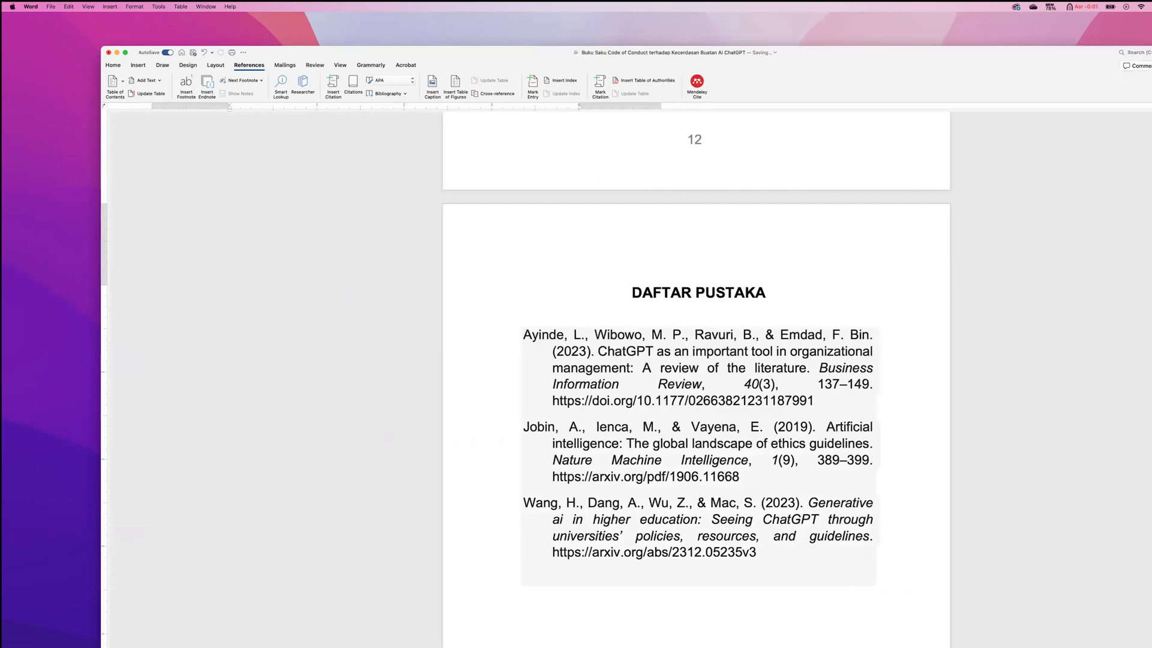
double_click(99, 46)
scroll(489, 259, "up", 15)
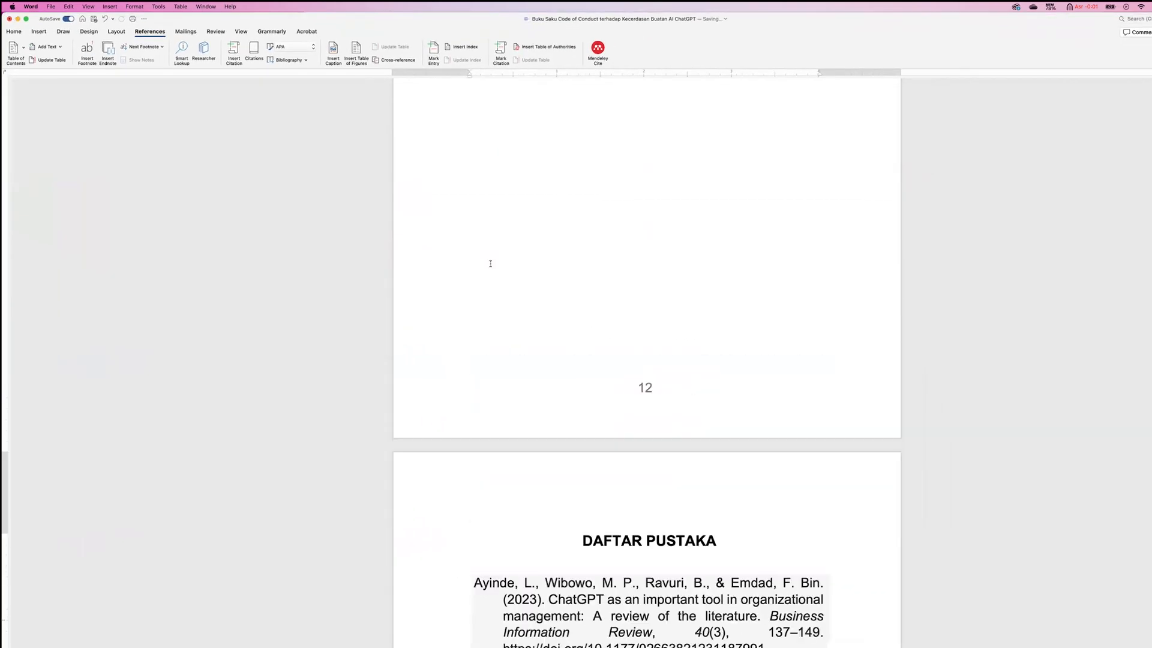
scroll(491, 272, "up", 20)
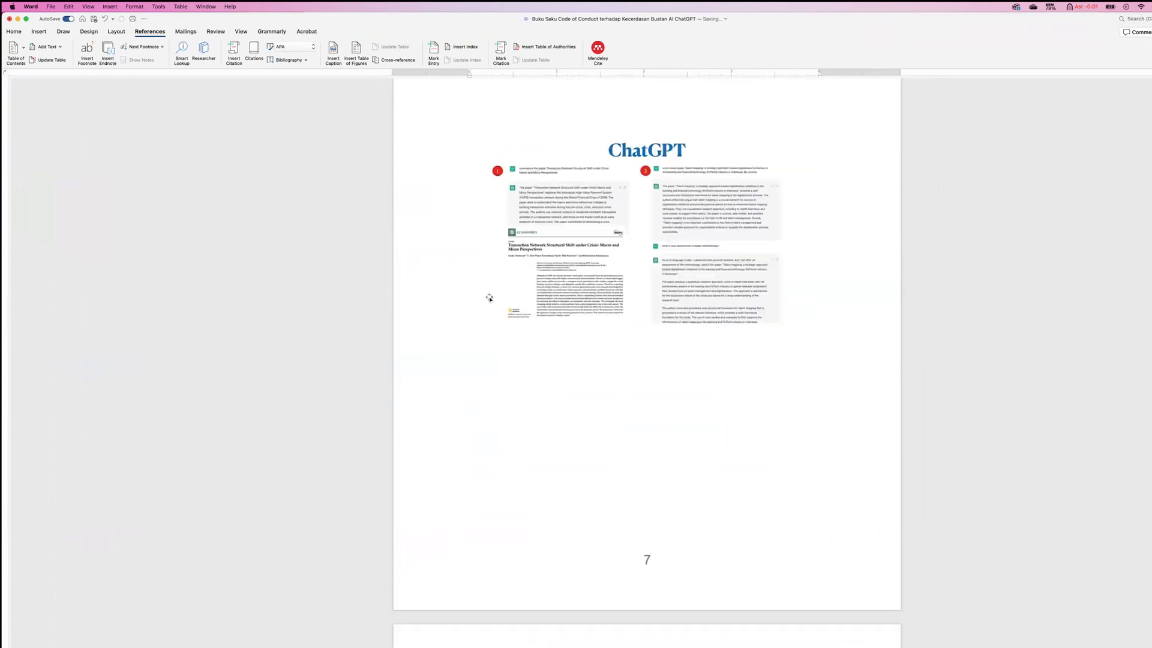
scroll(480, 343, "up", 10)
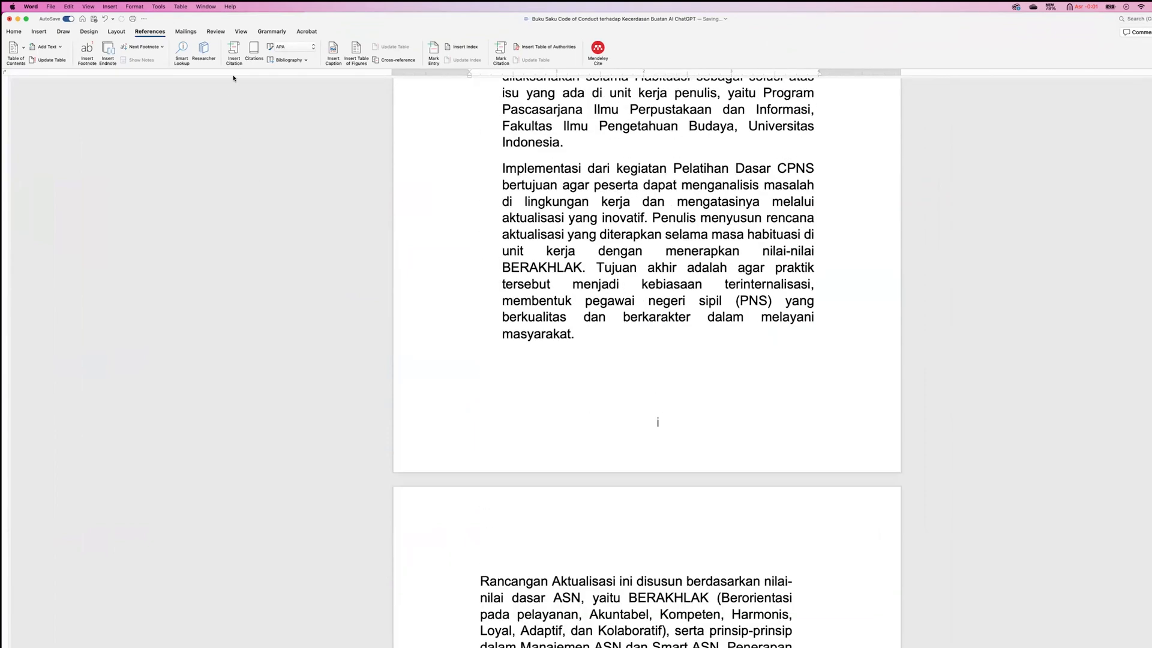
left_click(241, 33)
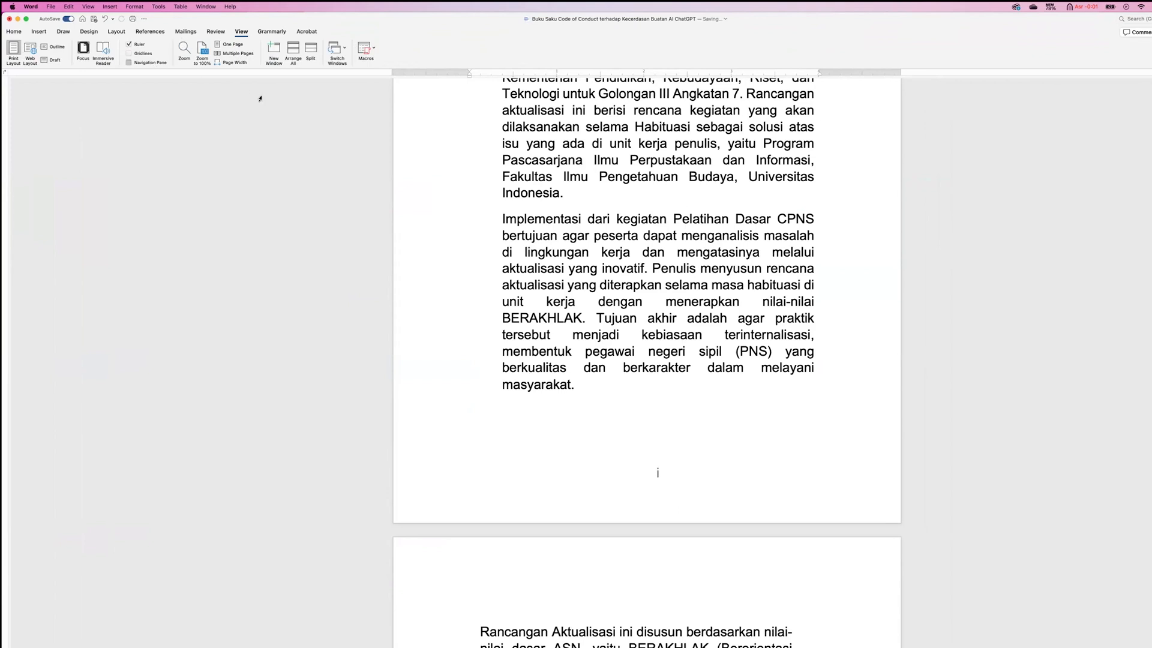
left_click(41, 78)
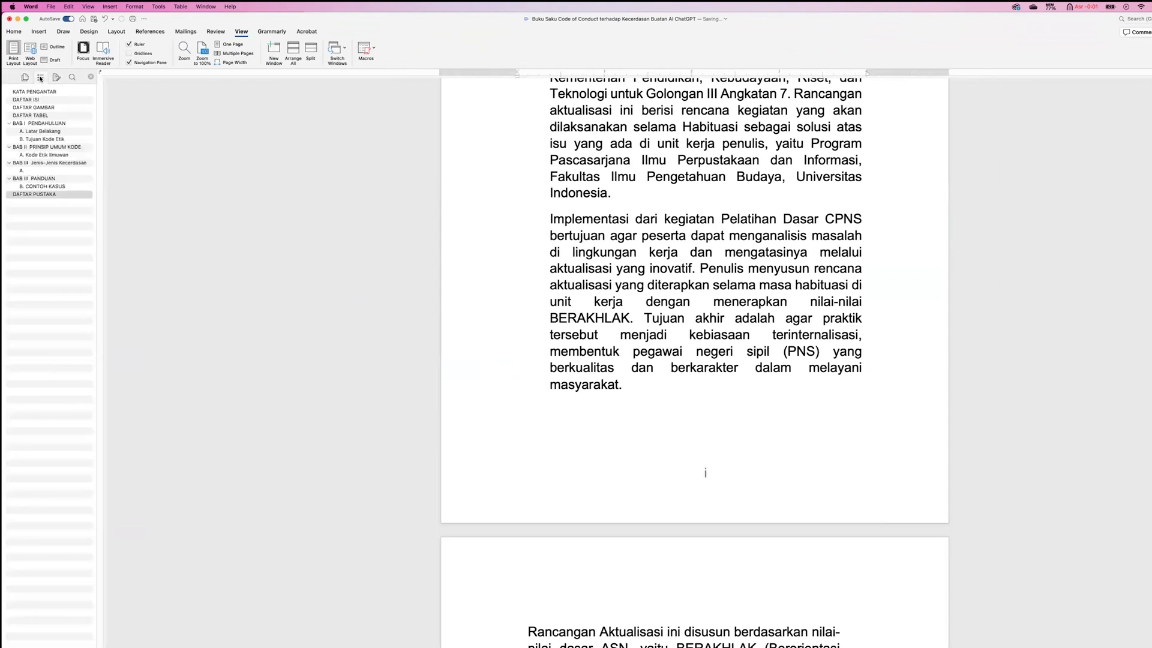
Go to the first chapter and join its two-line title into the single line "BAB I PENDAHULUAN"
left_click(35, 124)
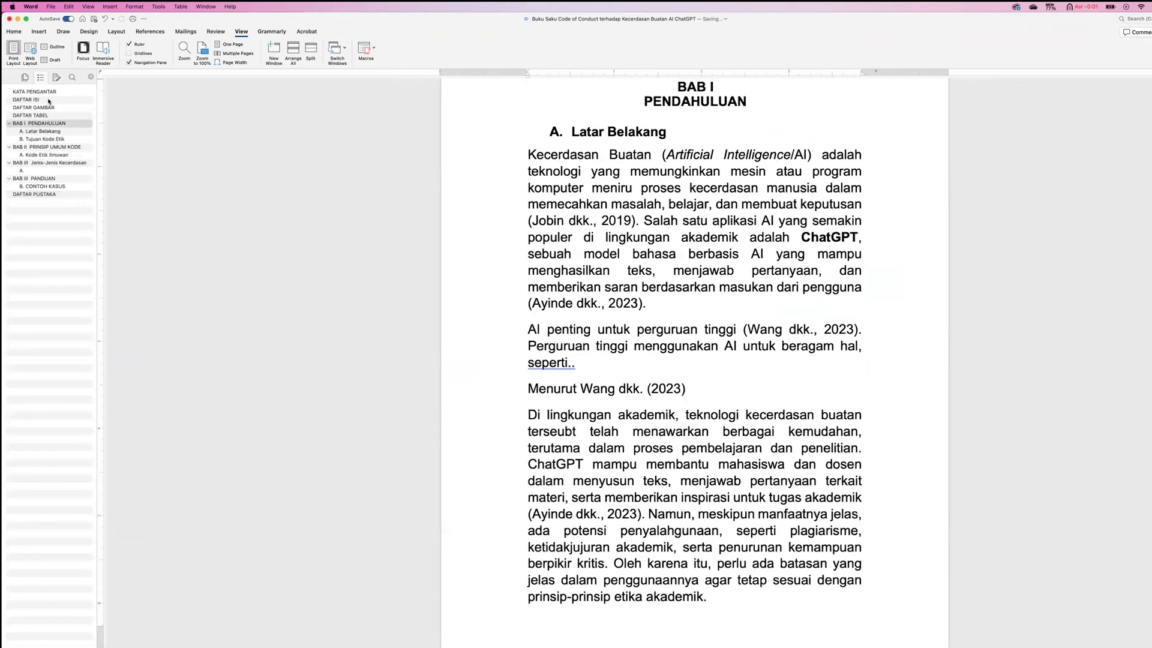
left_click(48, 99)
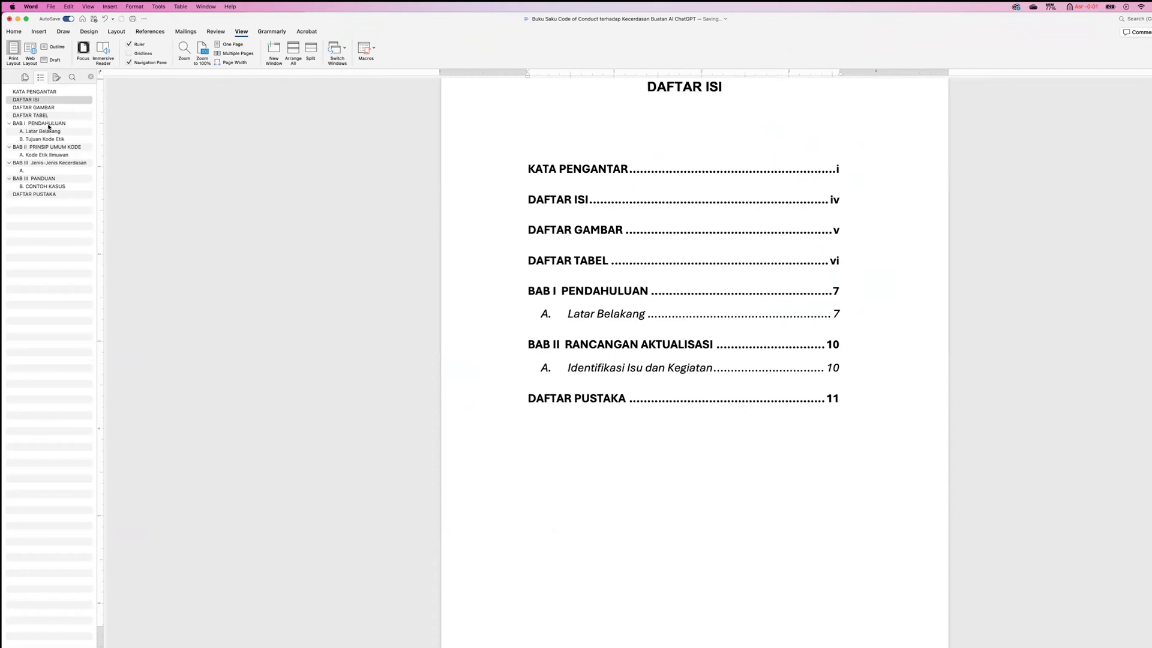
left_click(48, 125)
scroll(714, 126, "up", 2)
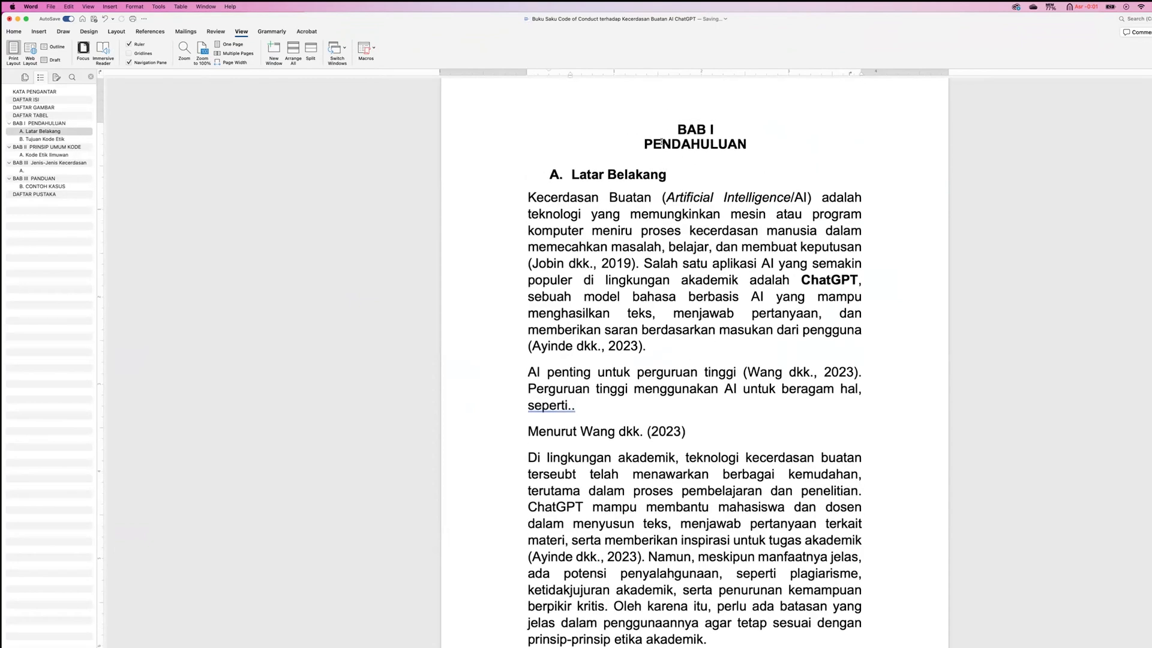
left_click(641, 144)
key("BackSpace")
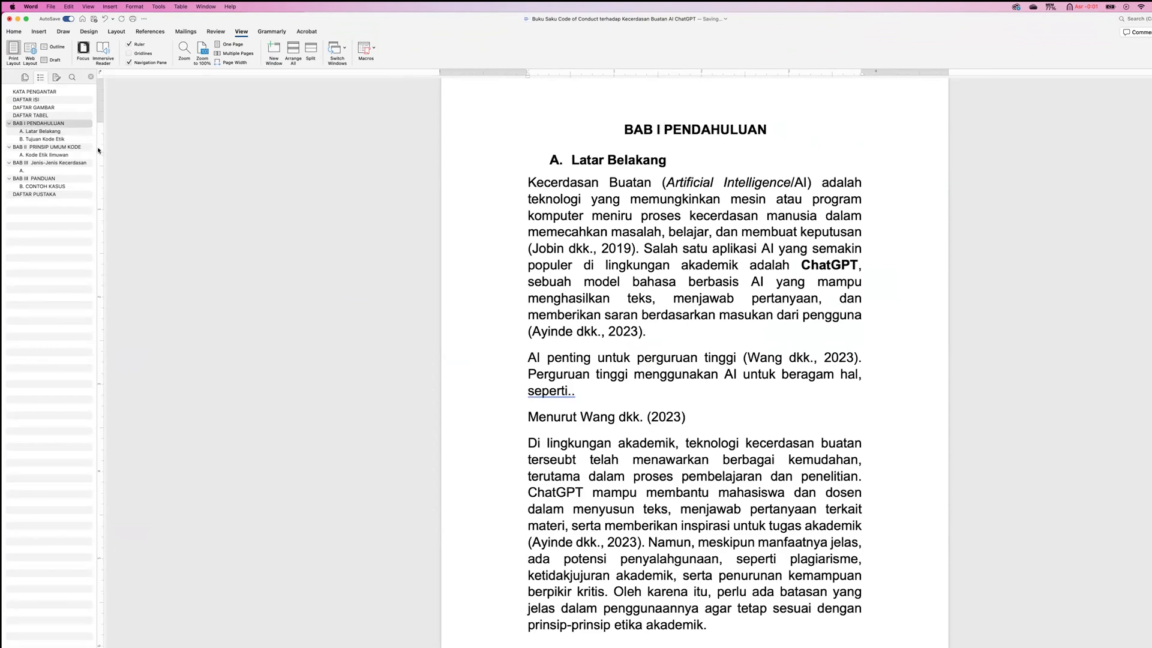
Apply the Heading 2 style to the whole "BAB I PENDAHULUAN" title and switch it back to Heading 1
left_click_drag(785, 129, 608, 130)
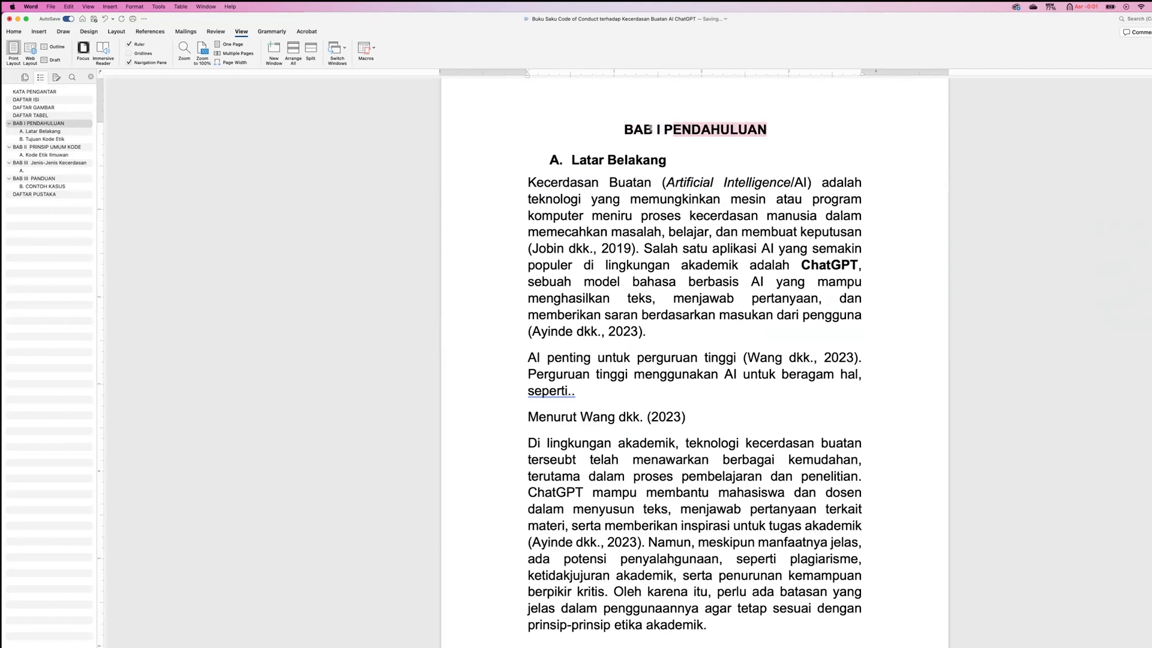
left_click(18, 34)
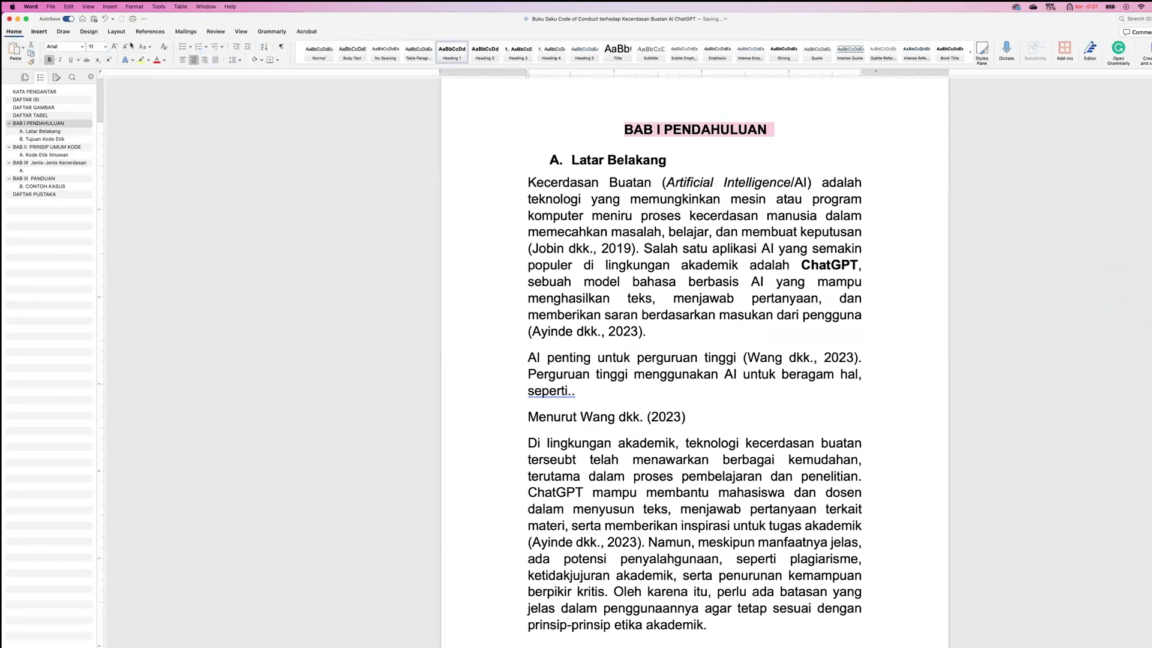
left_click(473, 53)
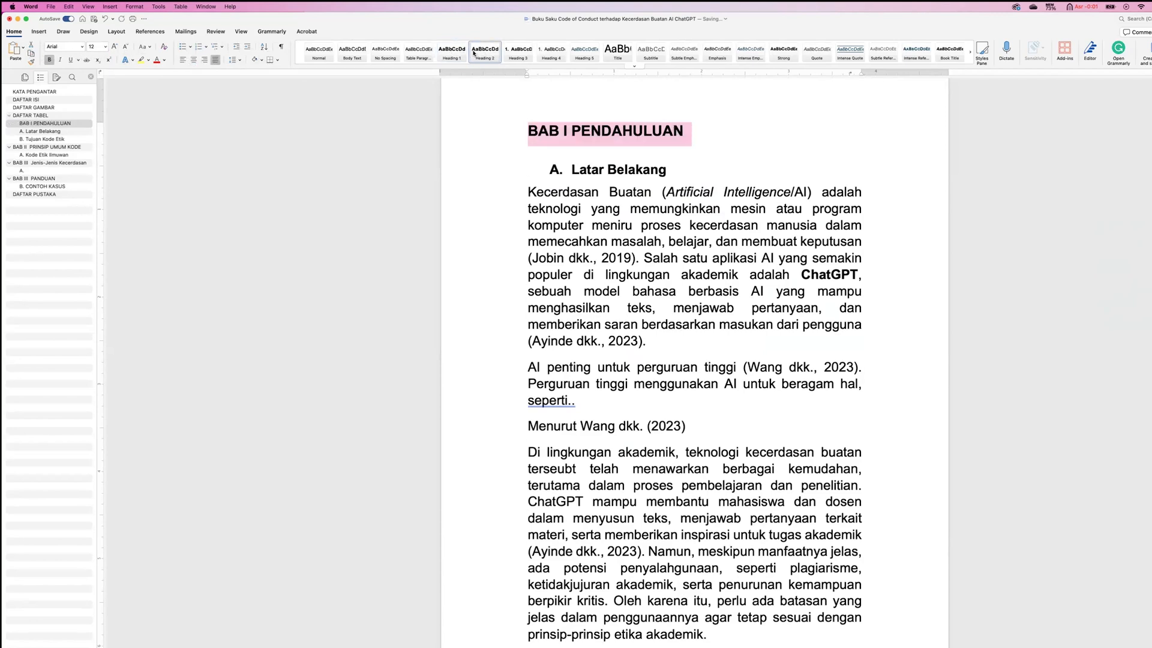
left_click(448, 60)
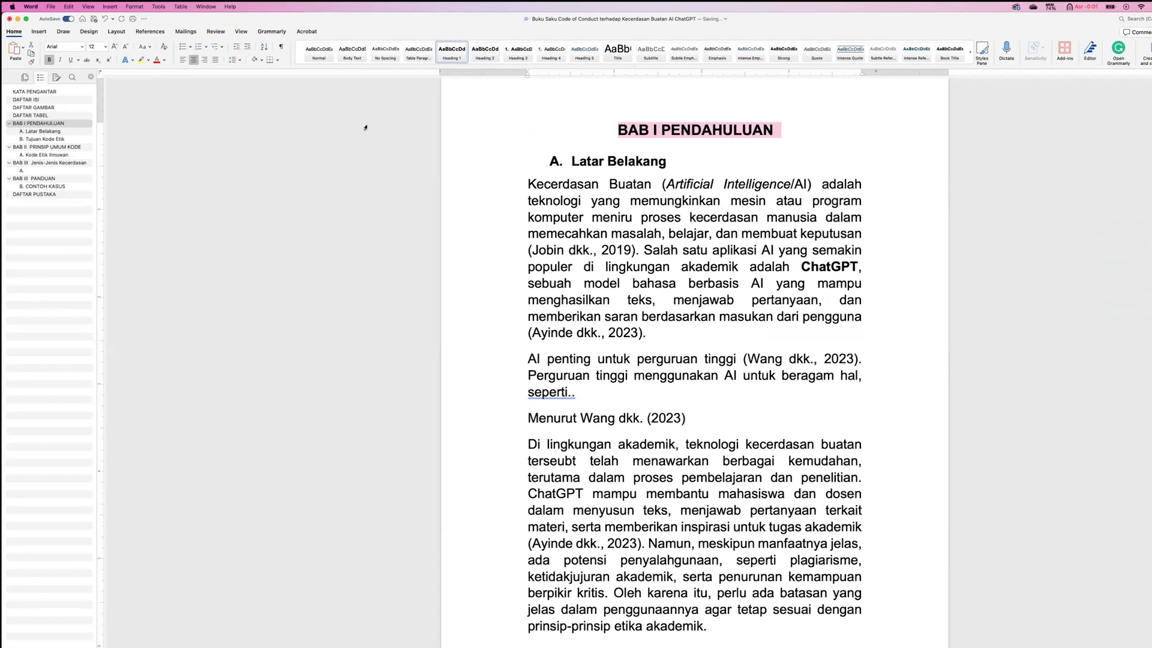
Put PENDAHULUAN on its own line below BAB I with a line break that keeps both in one heading
left_click(656, 129)
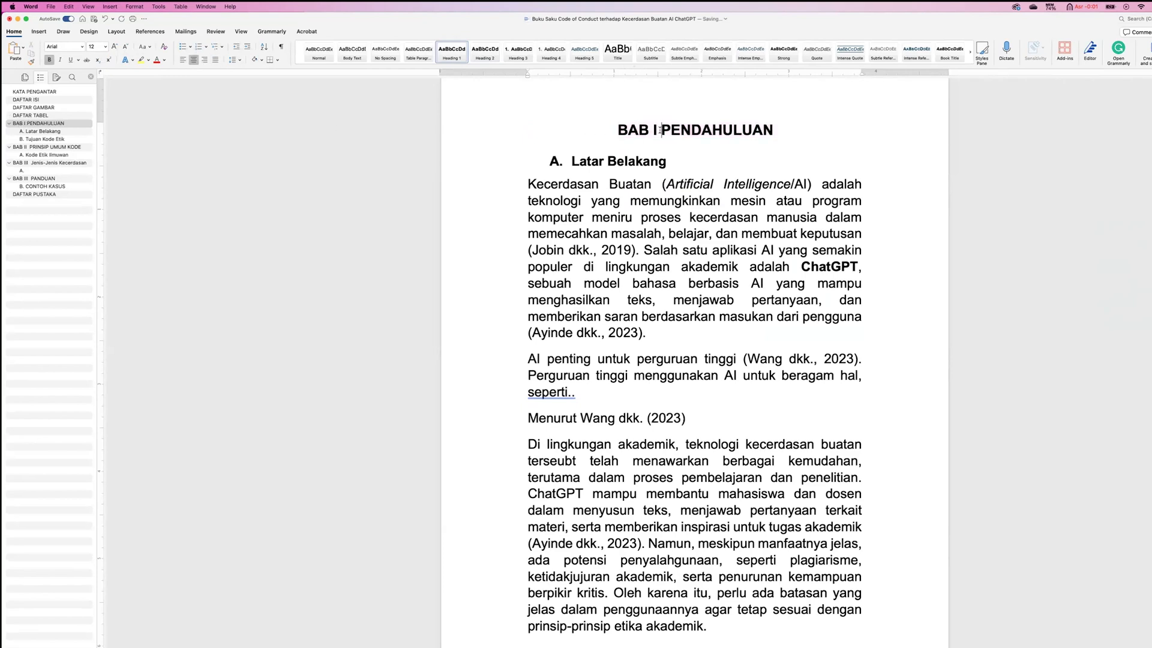
key("shift+Return")
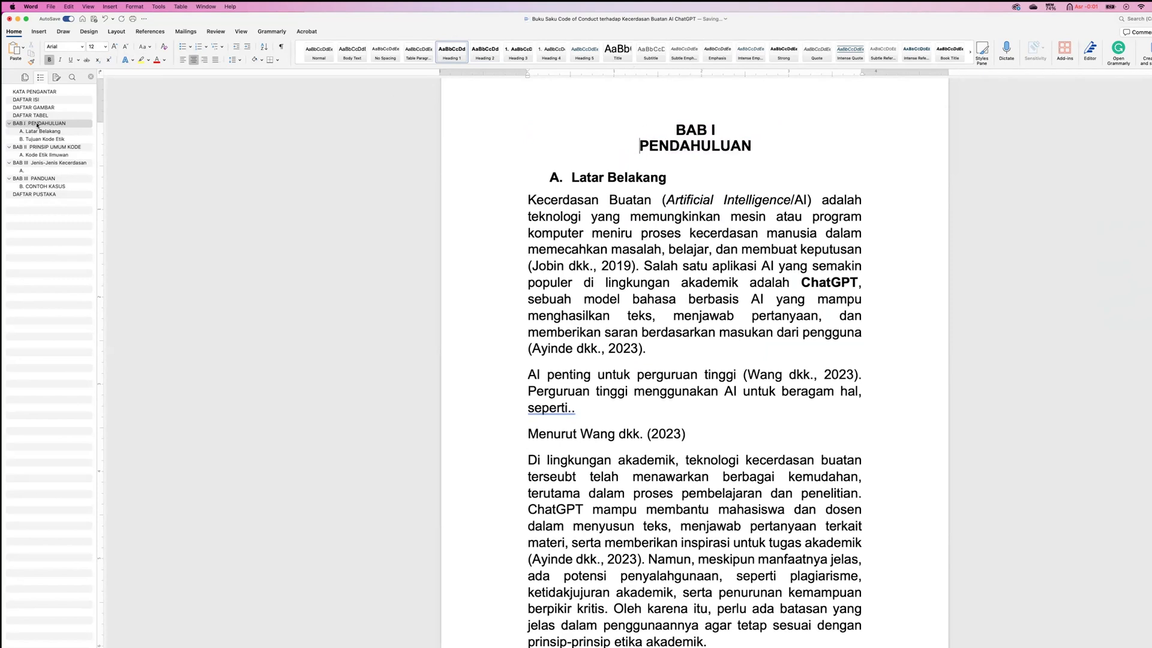
left_click(720, 129)
left_click(1075, 7)
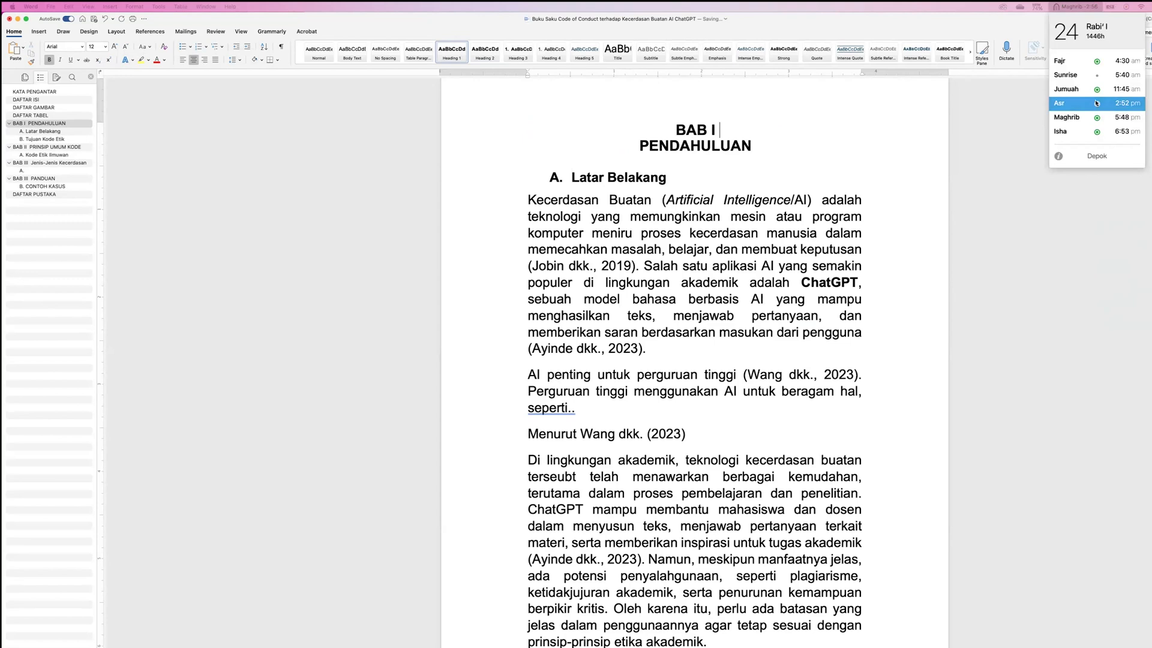
left_click(711, 144)
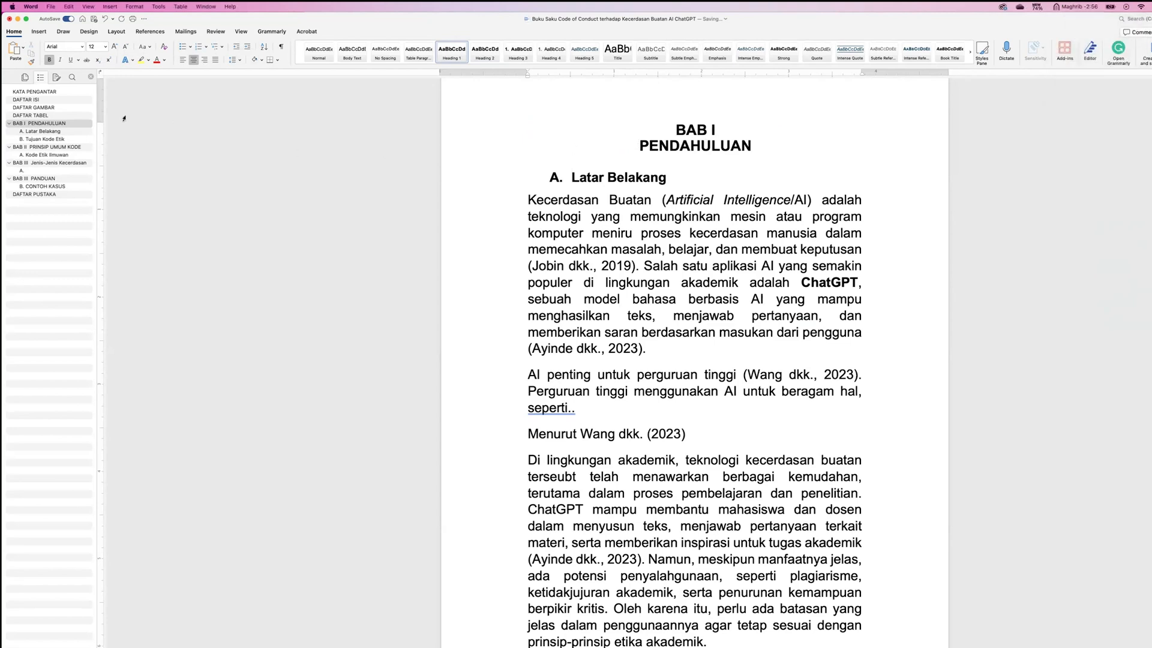
Delete the outdated table of contents under the DAFTAR ISI heading and leave an empty line there
left_click(50, 101)
left_click(723, 231)
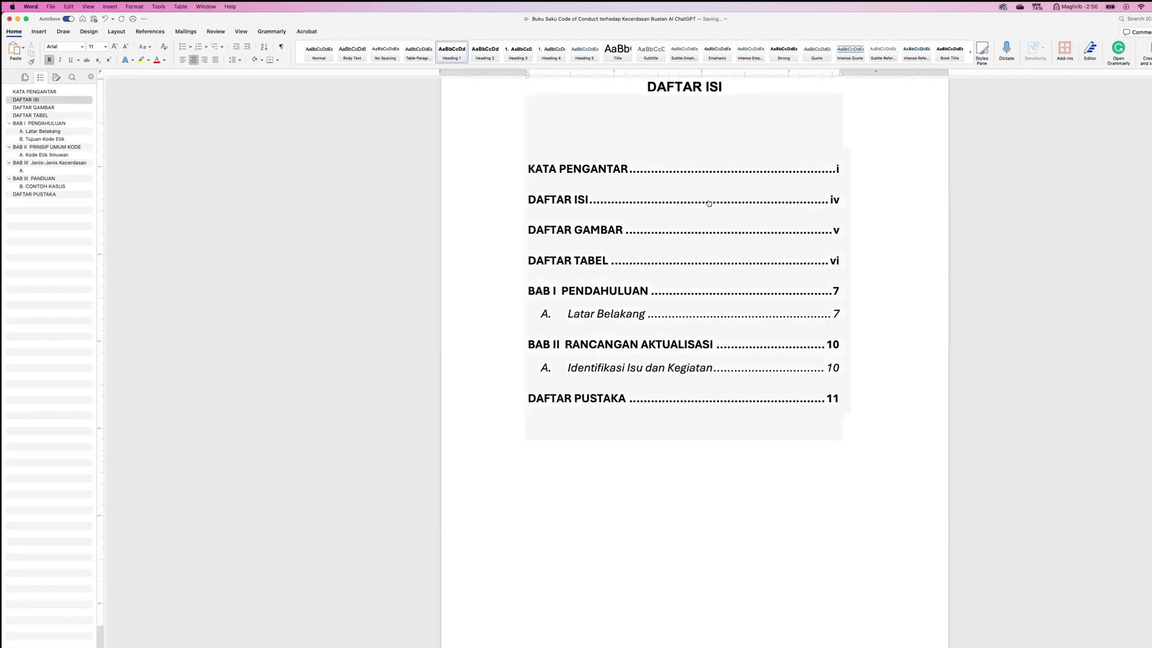
left_click_drag(755, 90, 865, 349)
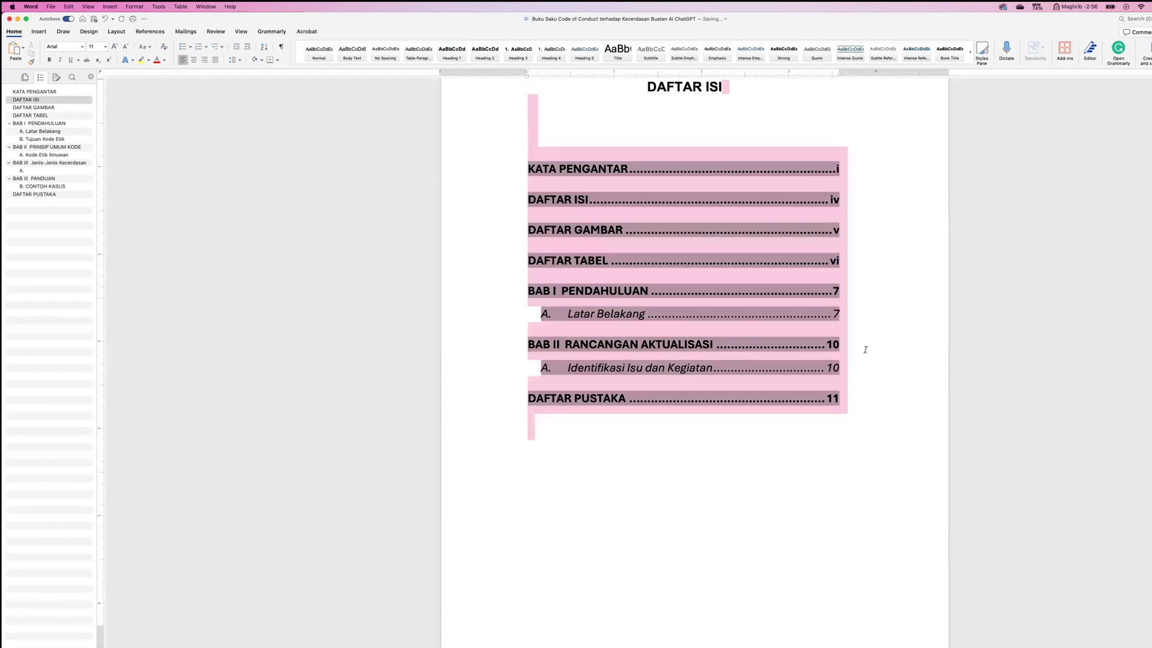
key("BackSpace")
key("Return")
Insert an automatic table of contents in the Classic style under DAFTAR ISI and delete its "Table of Contents" title
left_click(148, 32)
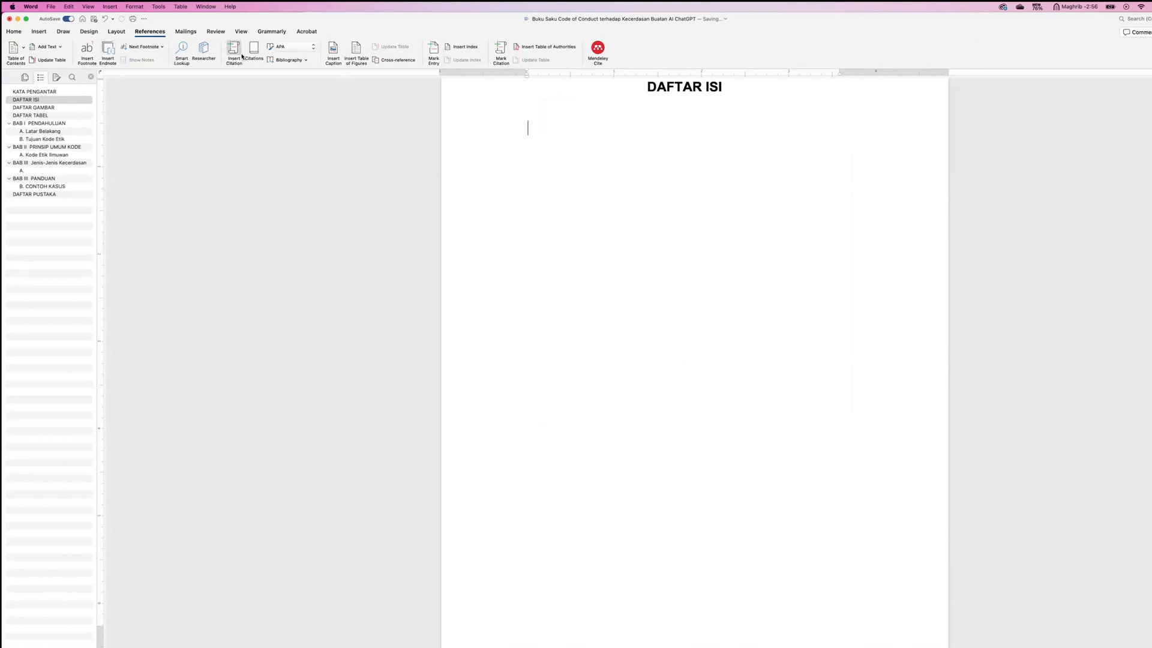
left_click(19, 54)
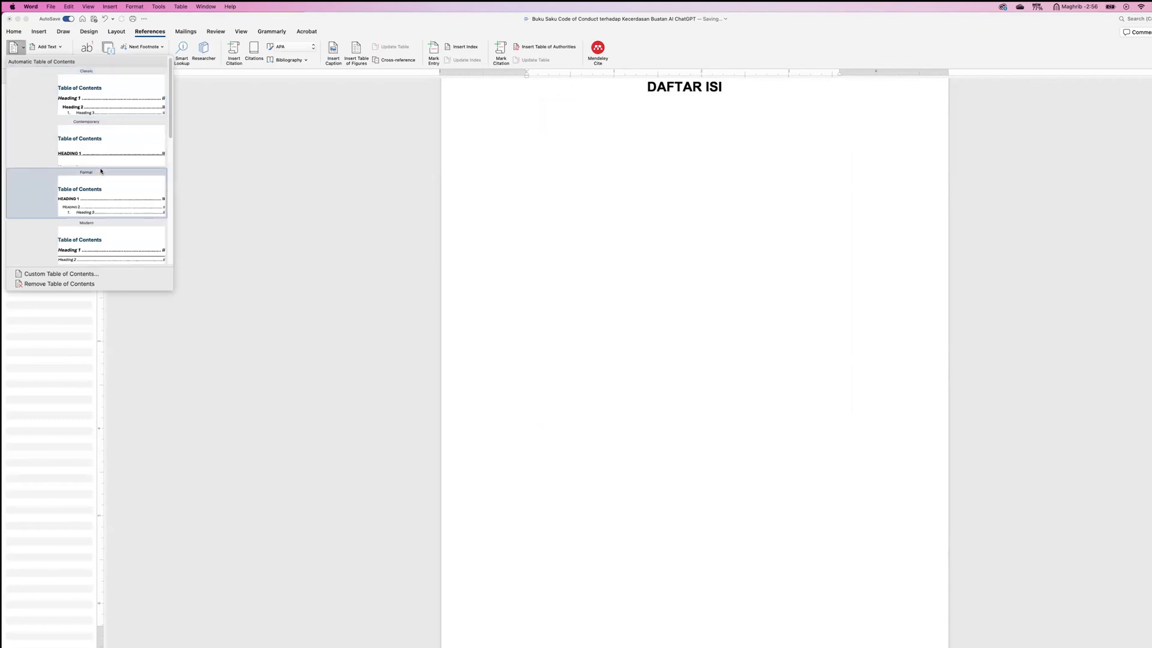
left_click(95, 108)
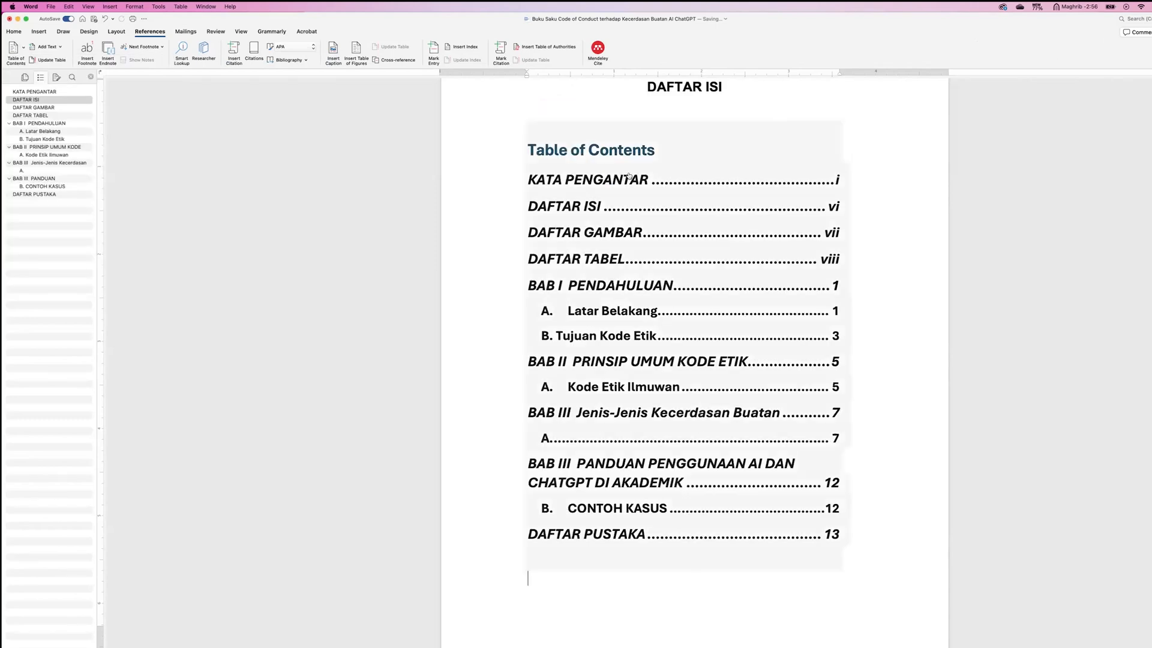
left_click_drag(664, 151, 540, 150)
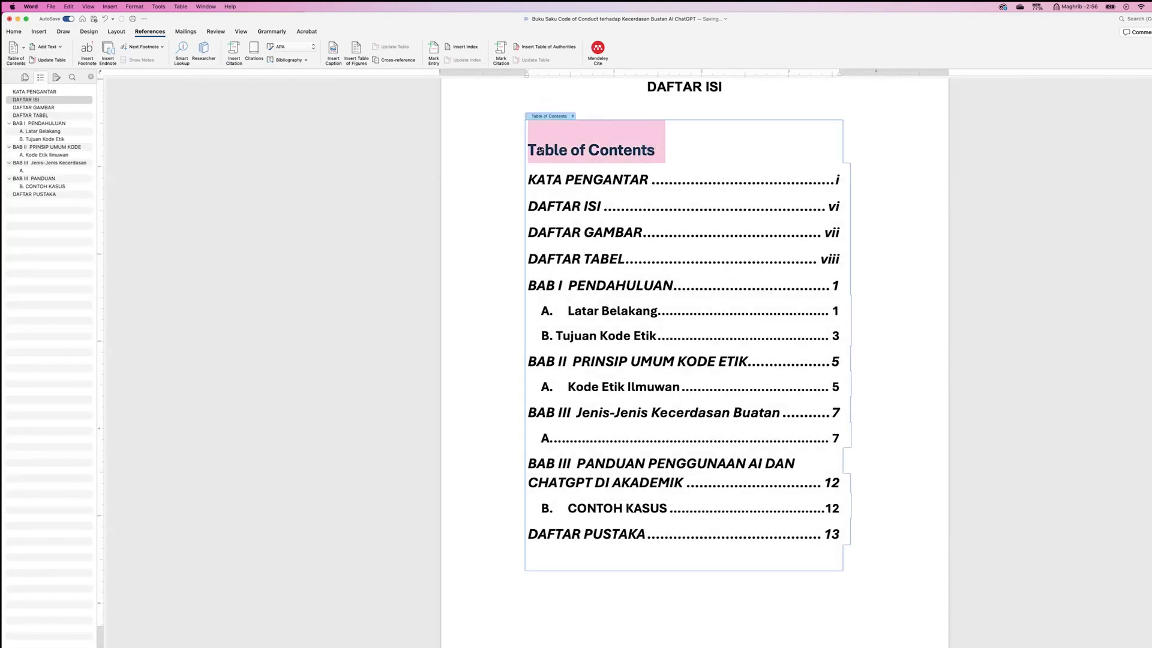
key("BackSpace")
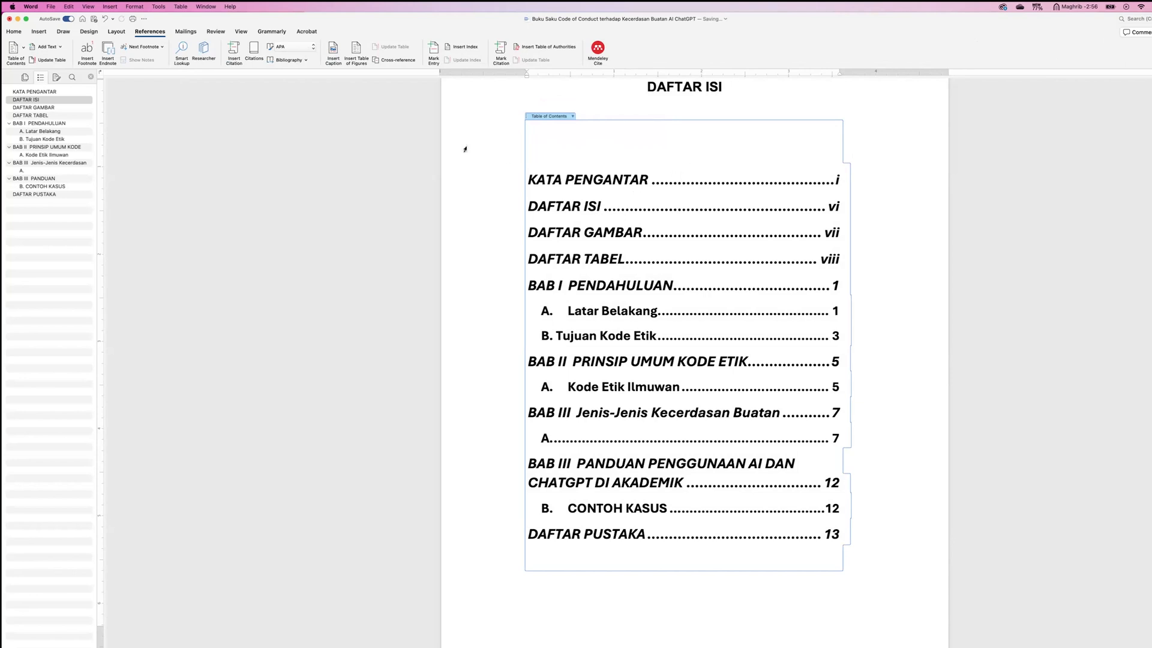
left_click(14, 31)
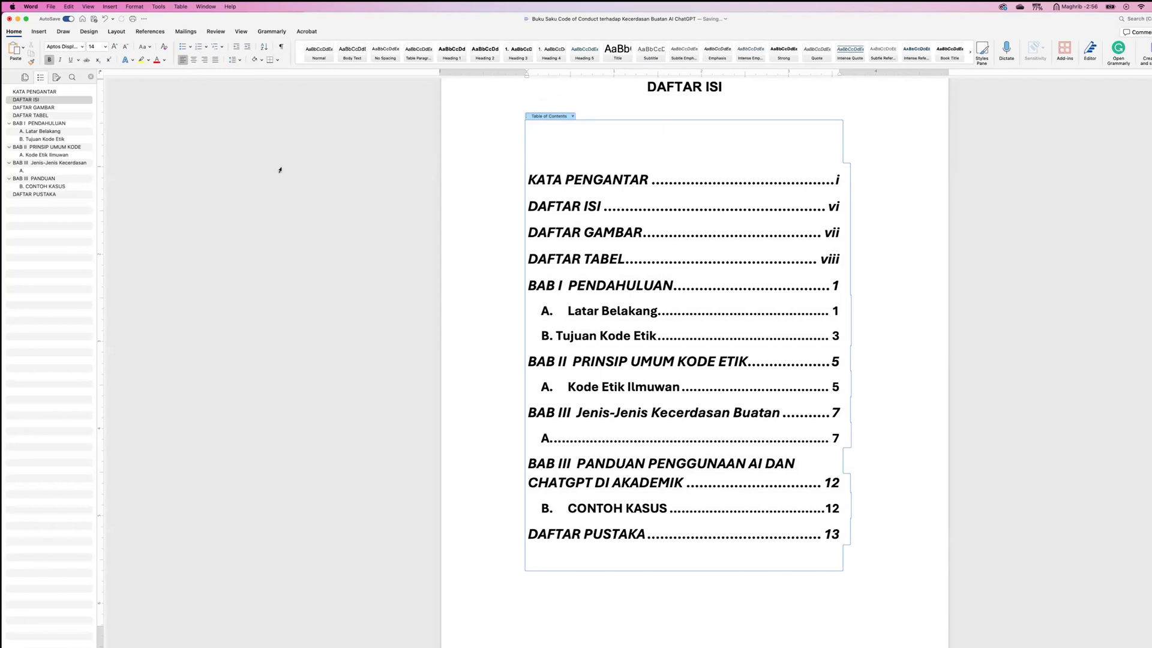
left_click(154, 32)
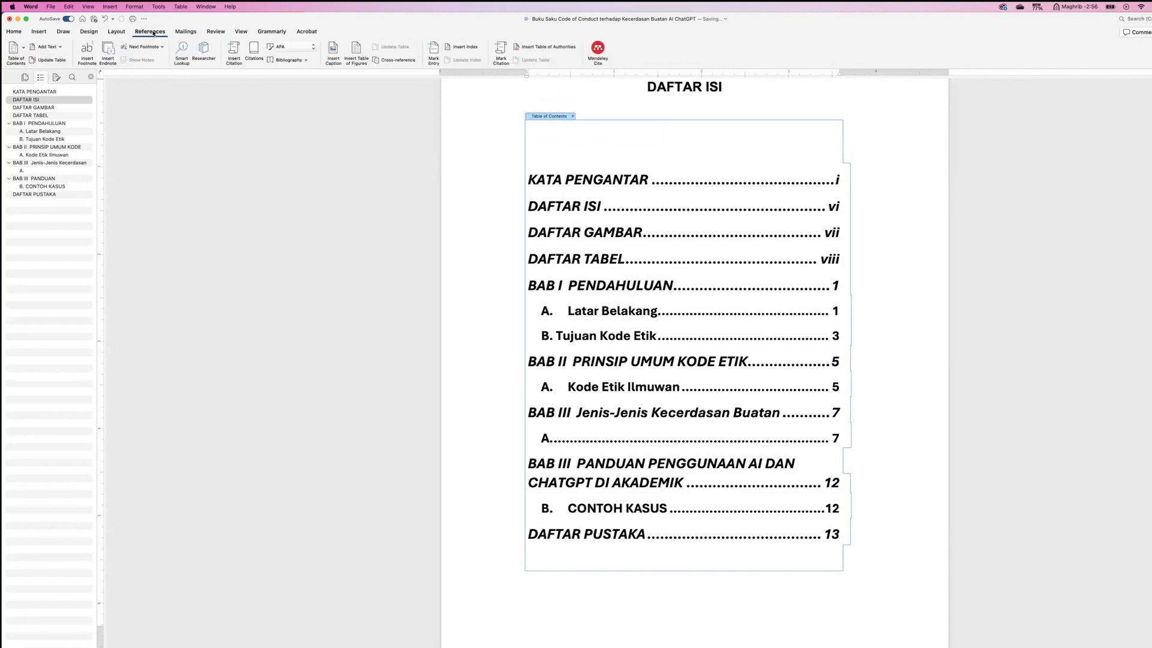
left_click(48, 48)
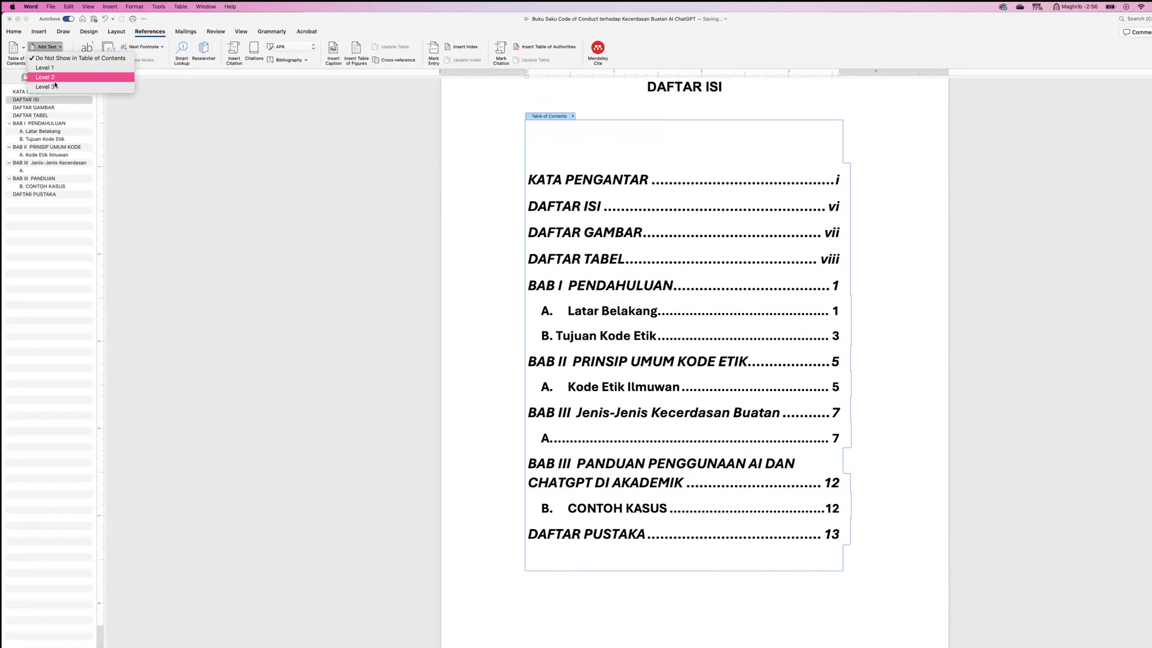
left_click(703, 101)
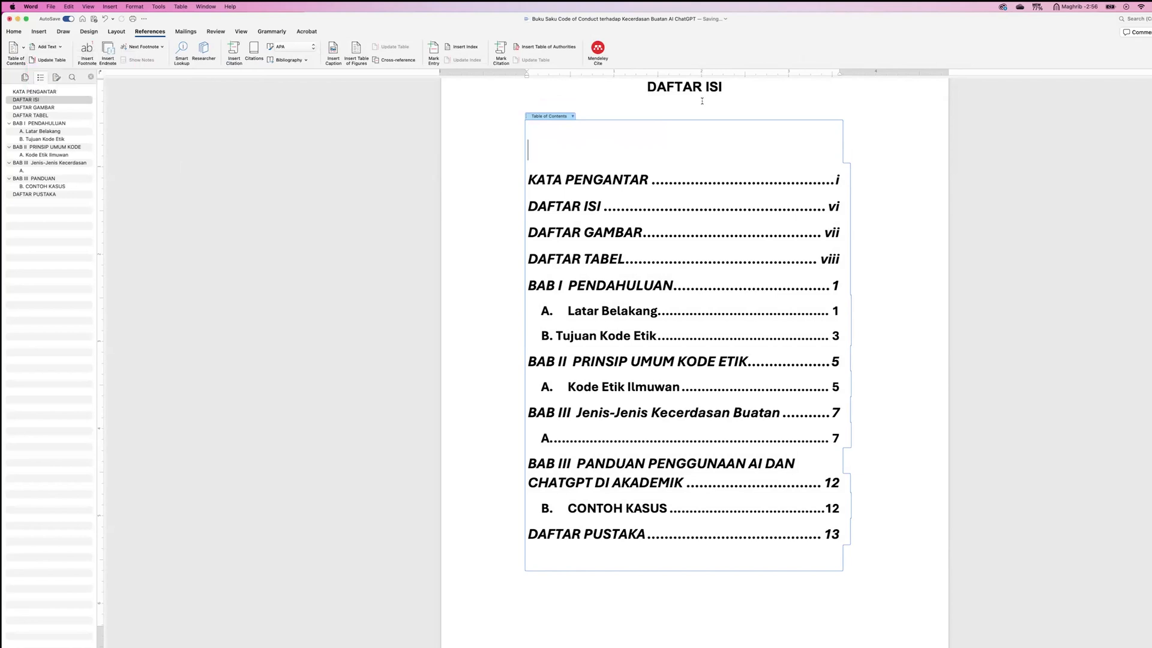
left_click(14, 31)
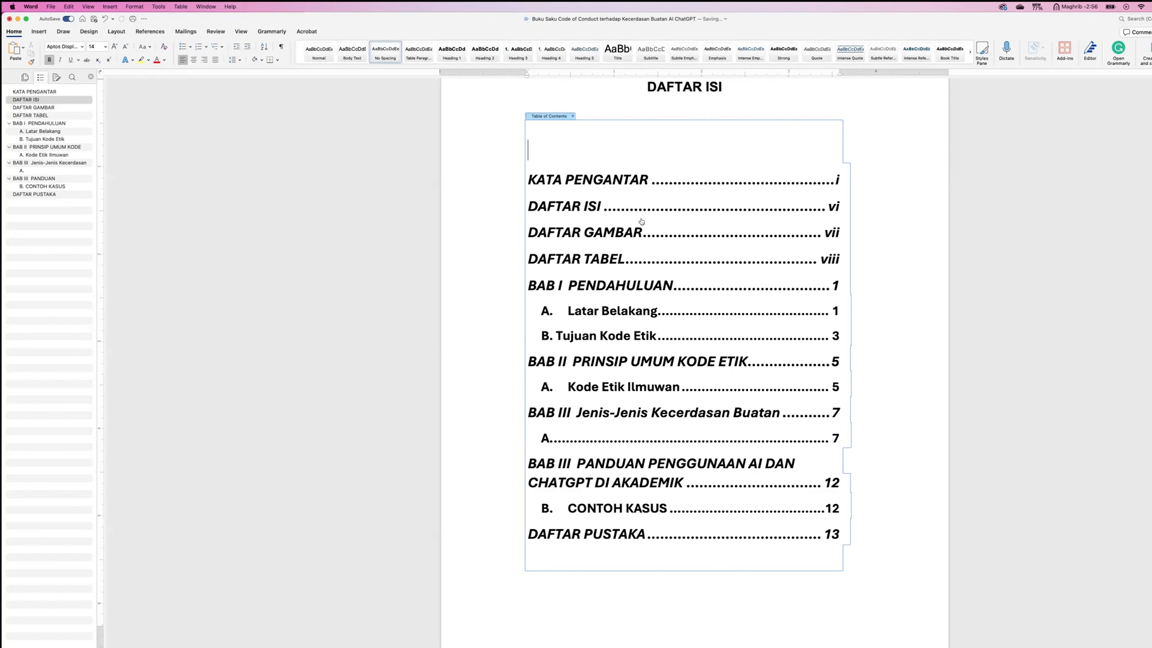
left_click(640, 104)
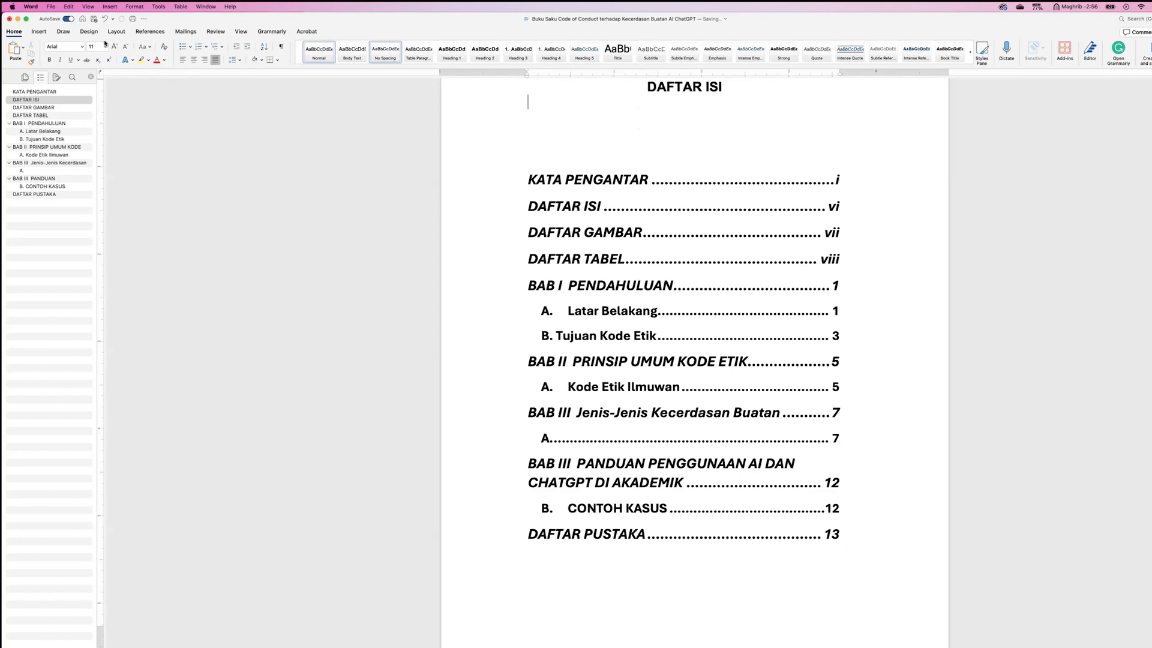
Add an empty line directly below the TABIAT PLAGIAT DI KAMPUS newspaper image in BAB II
left_click(61, 139)
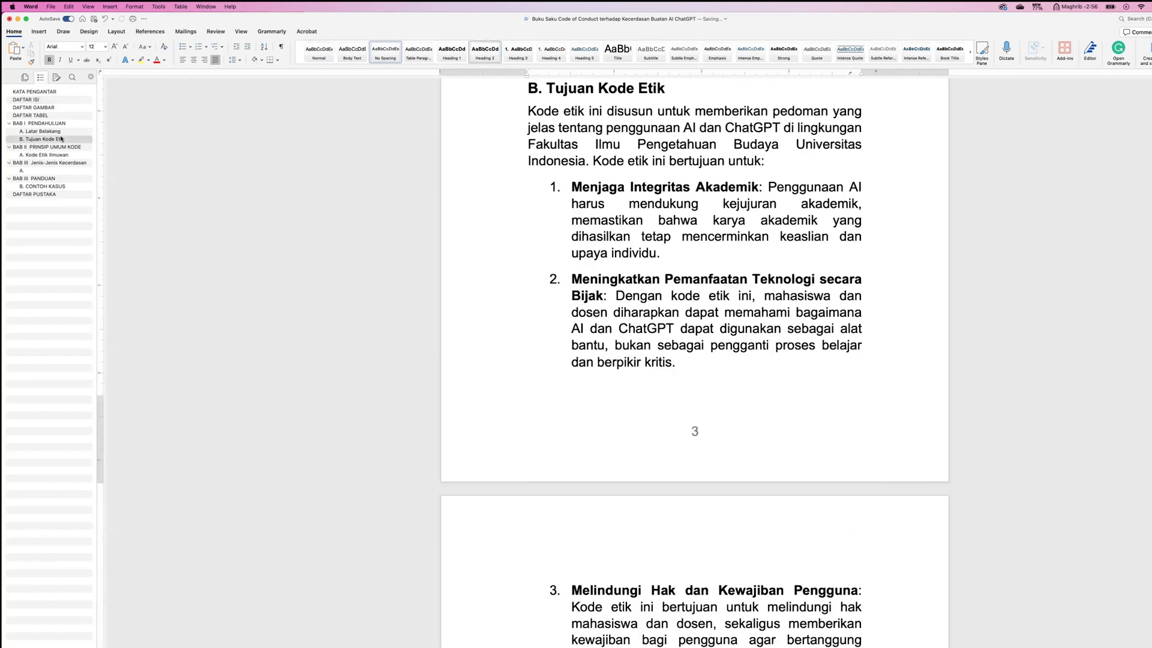
left_click(50, 131)
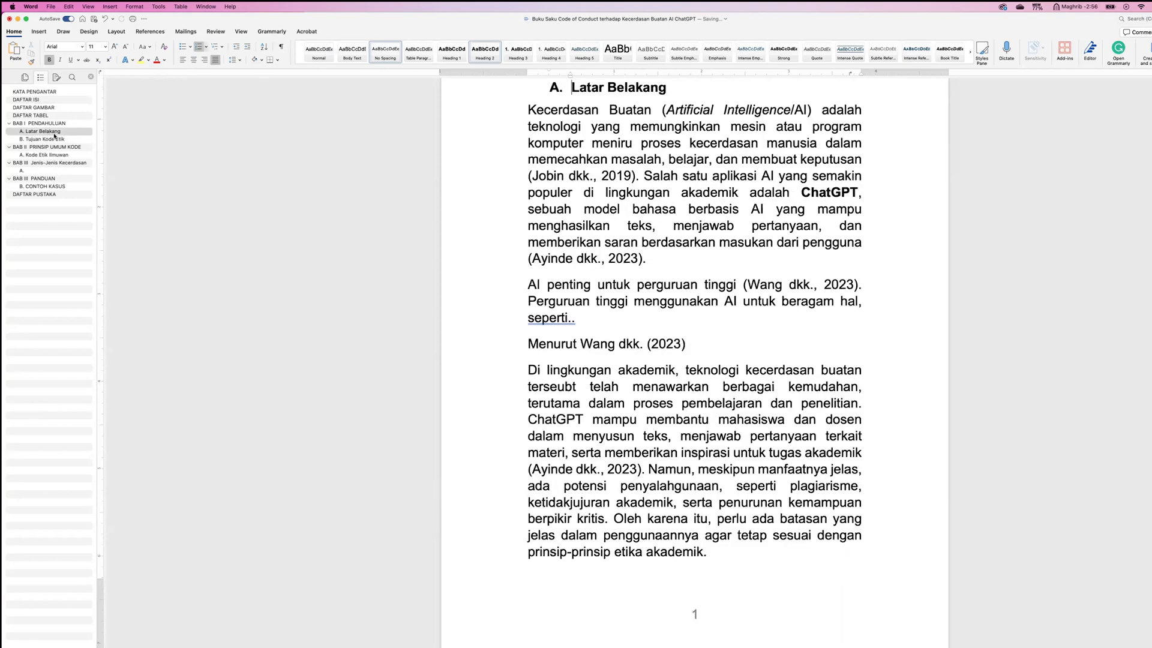
scroll(575, 261, "up", 6)
scroll(574, 261, "down", 5)
scroll(574, 260, "down", 20)
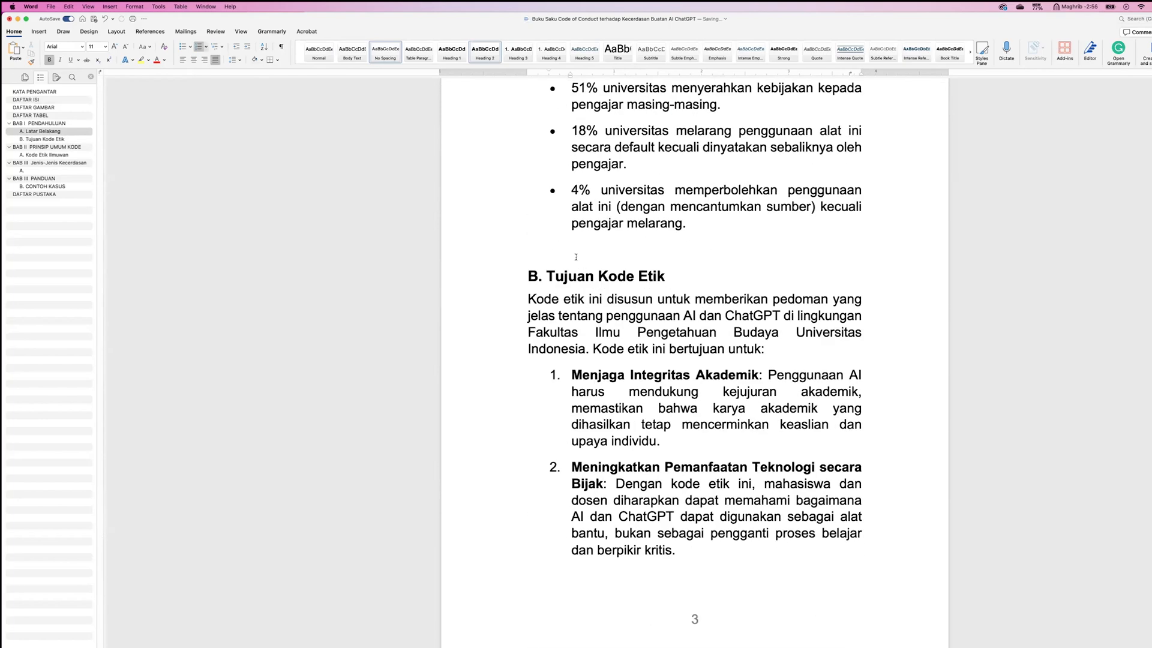
scroll(576, 257, "down", 20)
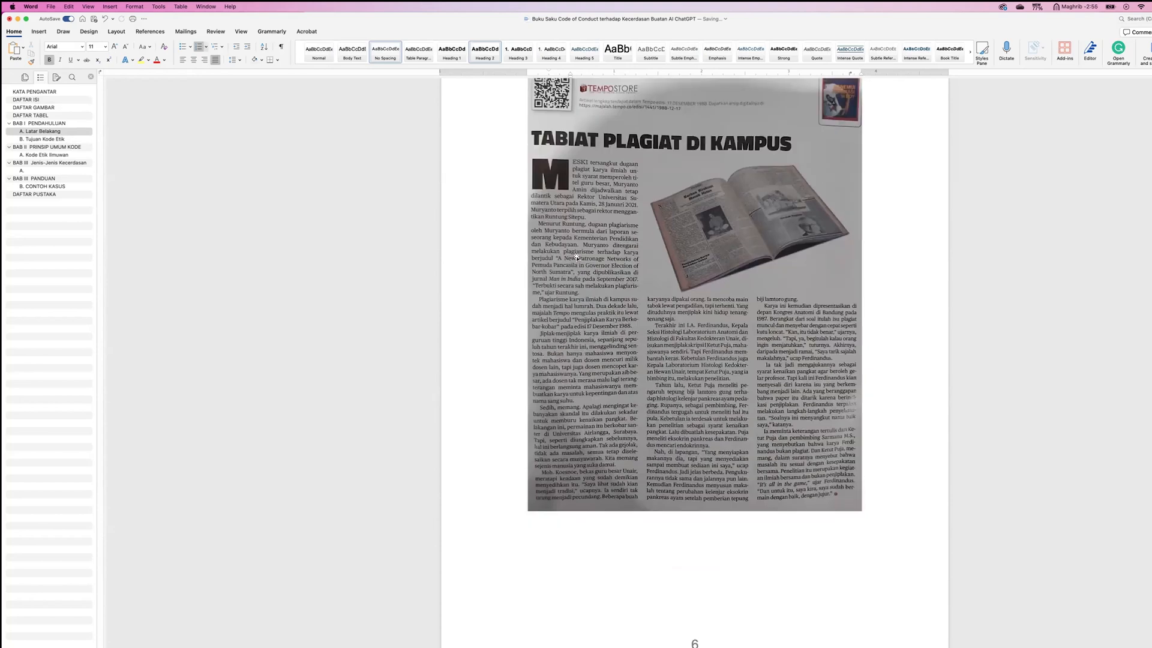
scroll(576, 257, "down", 2)
scroll(540, 380, "up", 10)
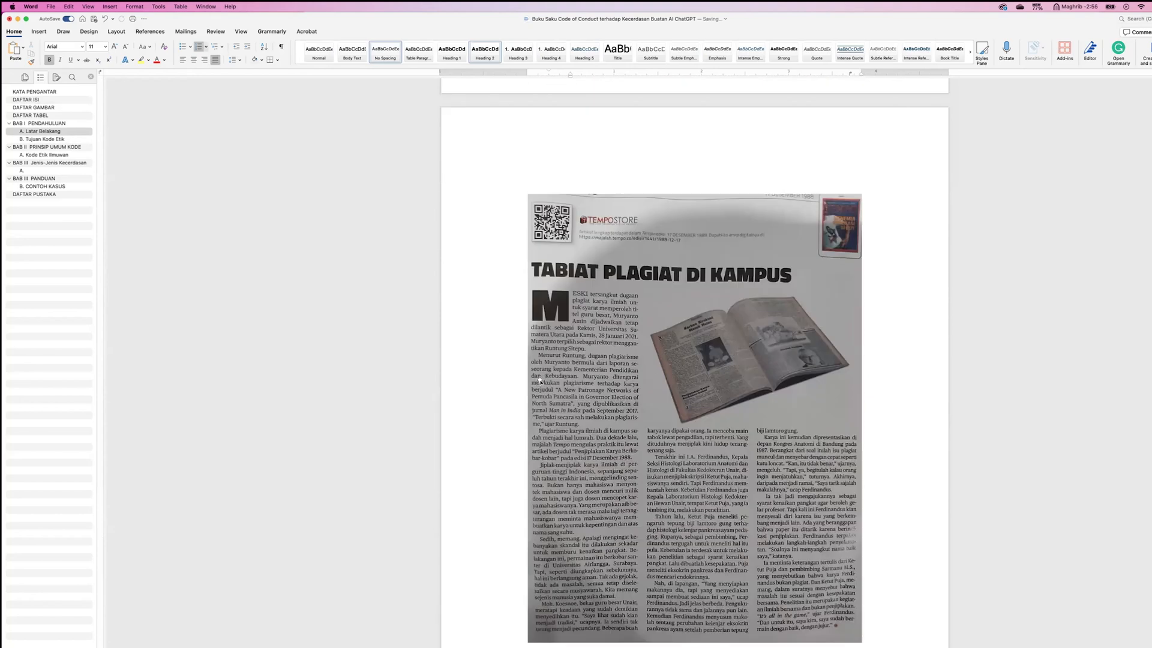
scroll(881, 457, "down", 4)
left_click(875, 495)
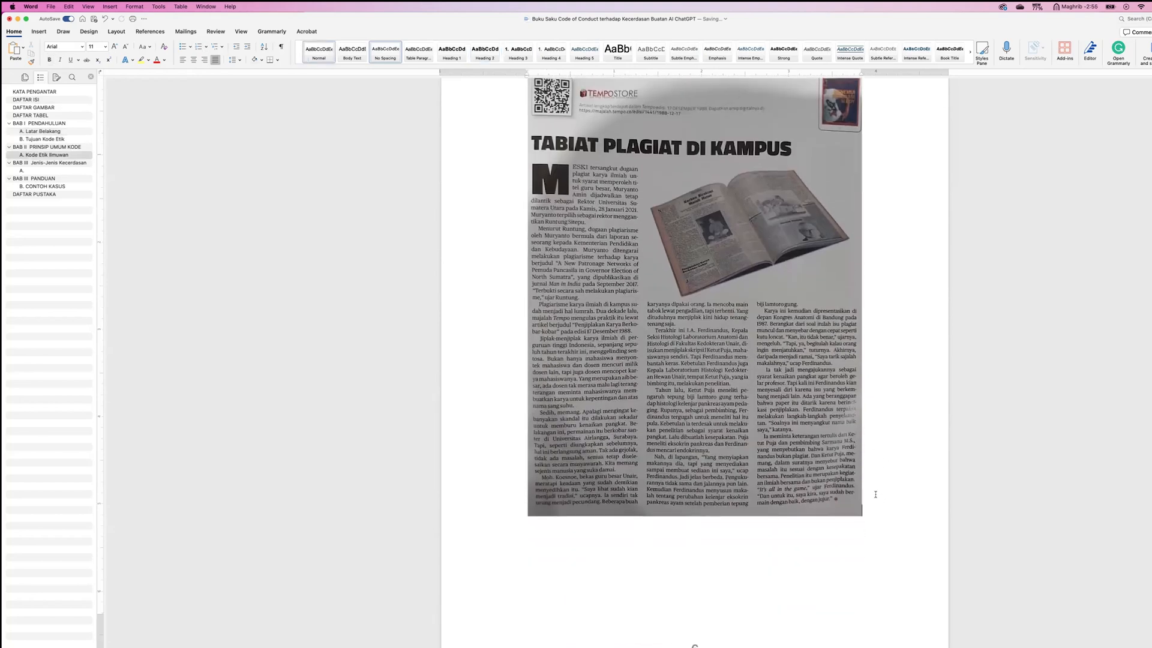
key("Return")
Start a caption below the newspaper image and create a new caption label named Gambar for it
left_click(151, 33)
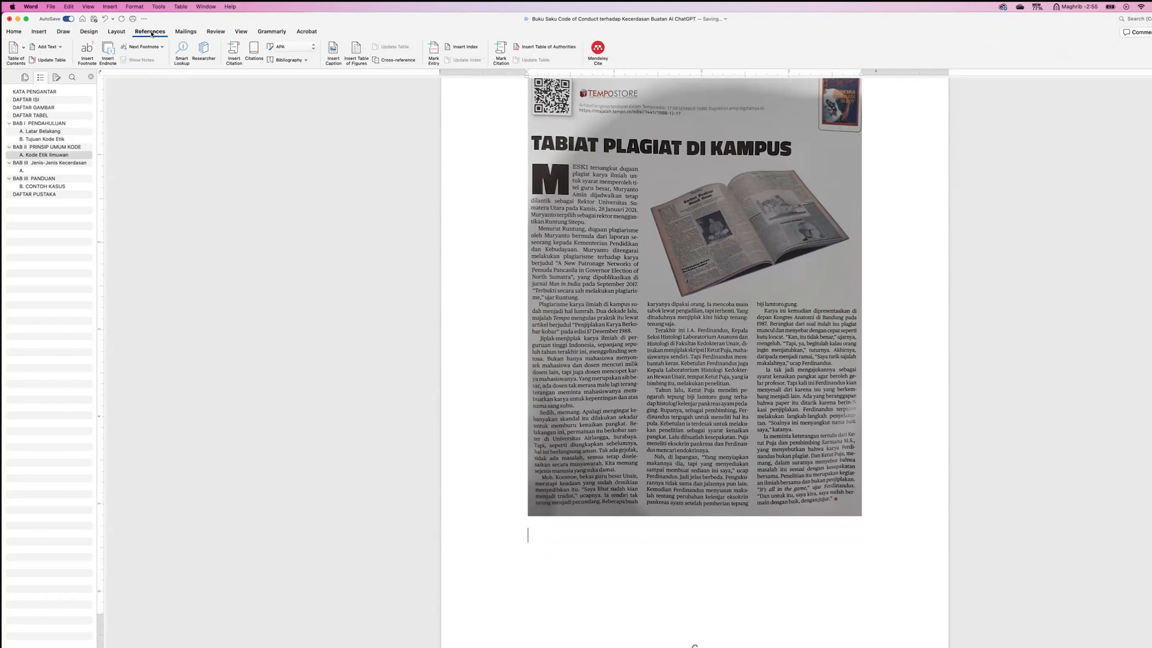
left_click(333, 51)
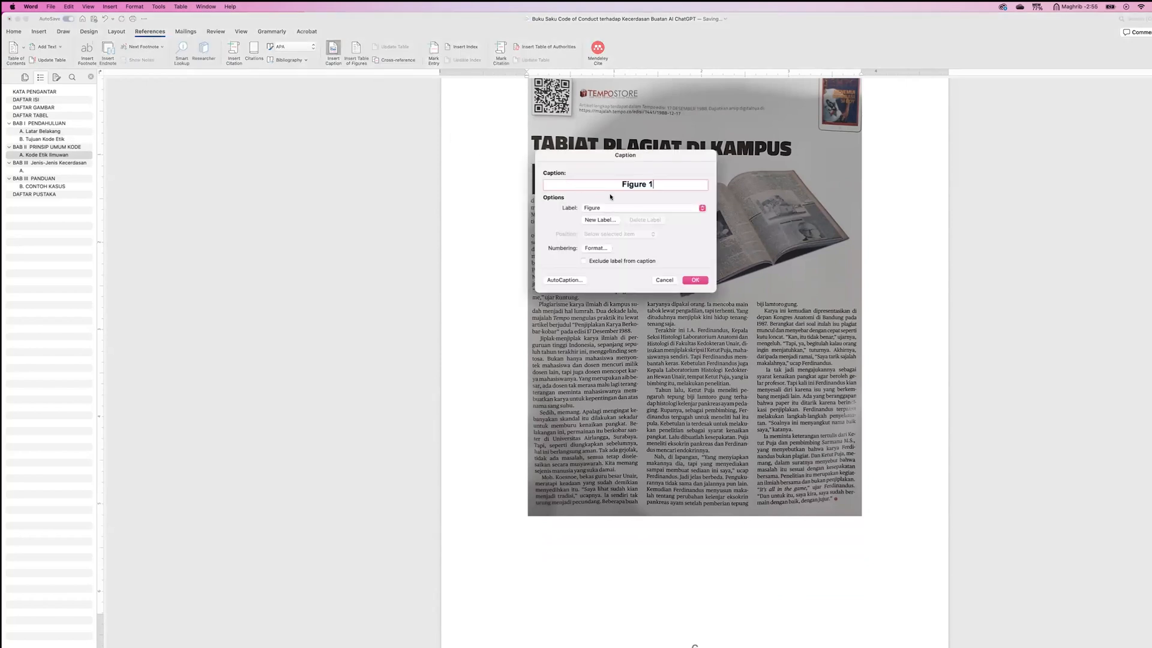
left_click(670, 209)
left_click(655, 175)
left_click(600, 220)
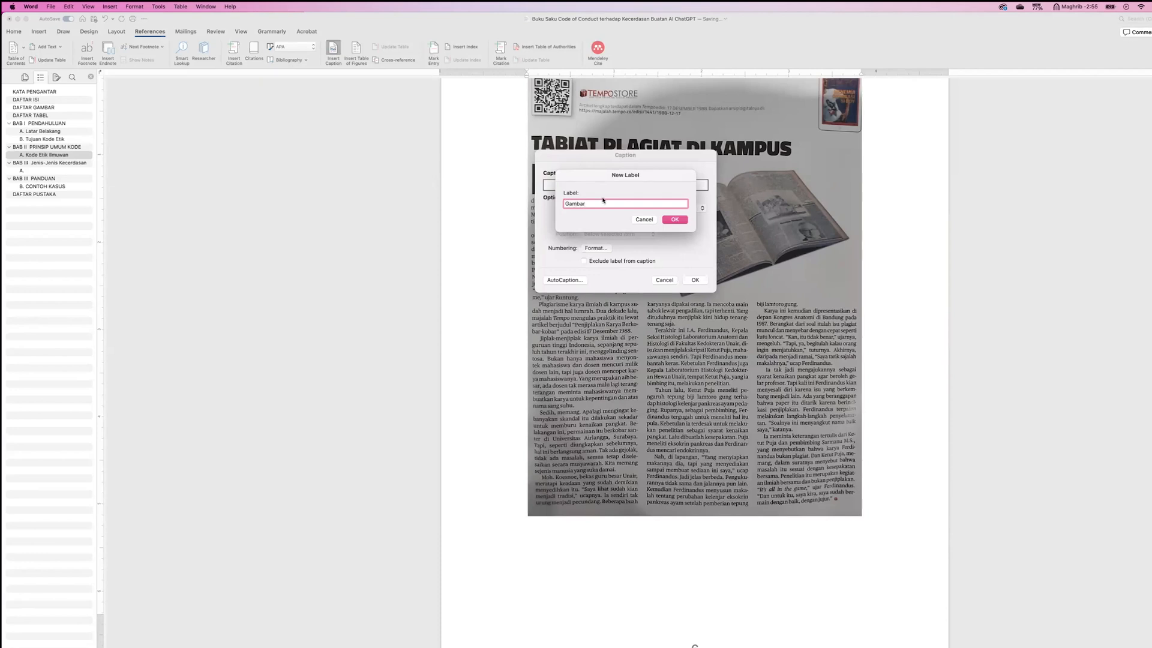
left_click(675, 220)
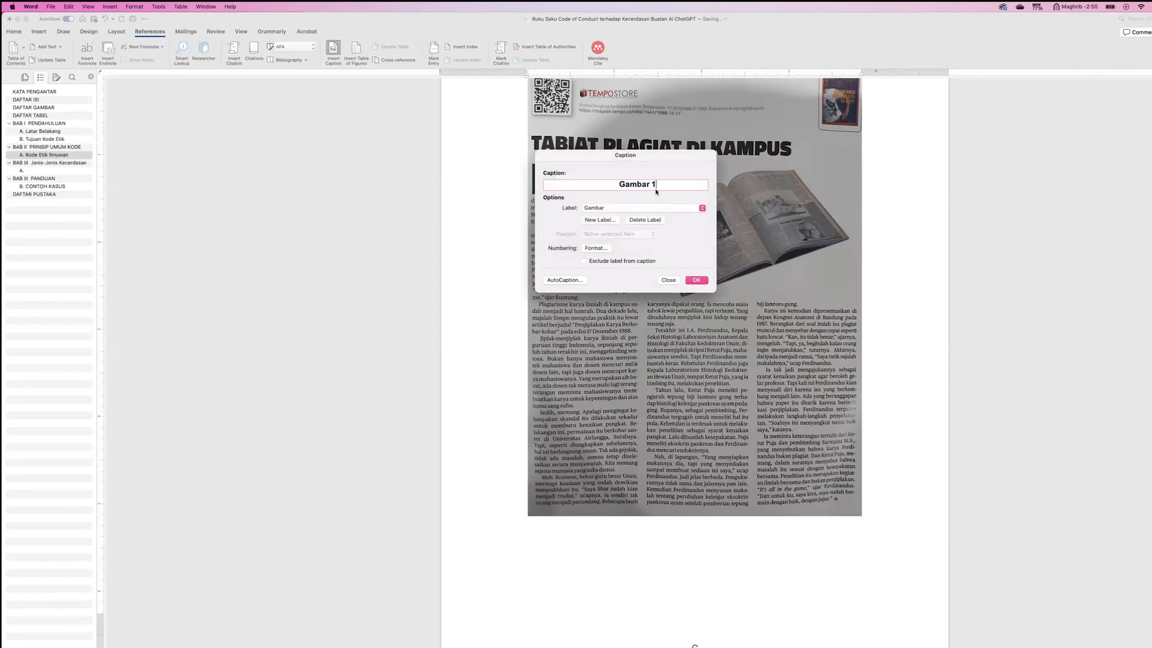
Complete the newspaper image's caption as "Gambar 1. Koran Plagiarisme" and insert it
left_click(658, 190)
type(". Koran Plagiarisme")
left_click(696, 280)
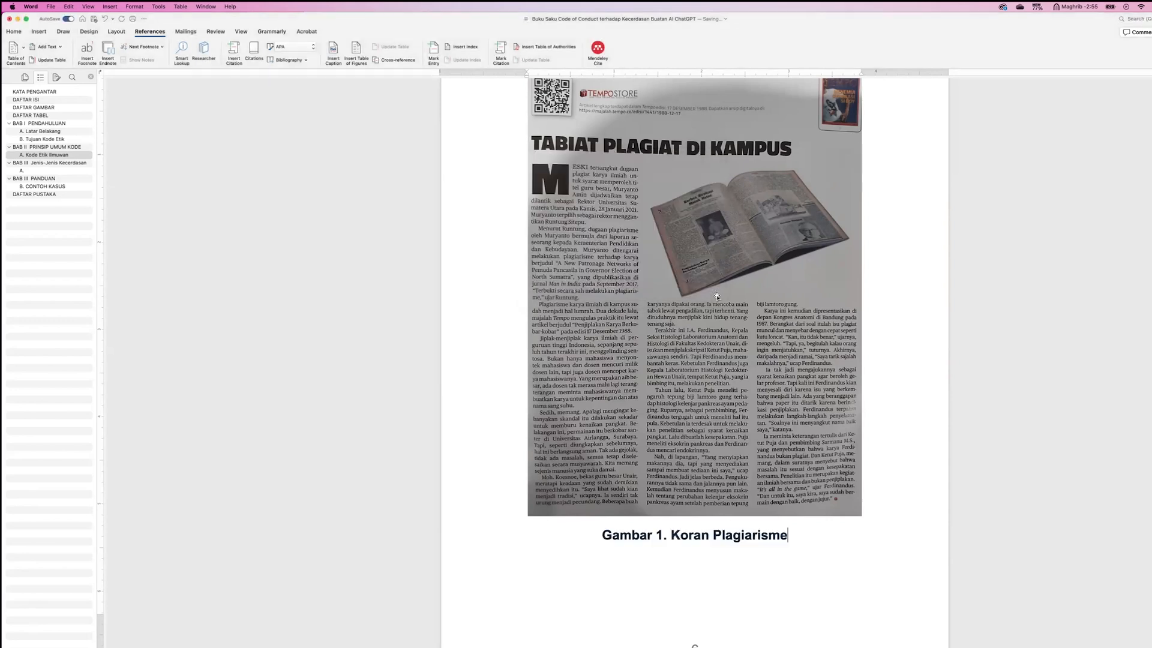
Modify the Caption style so that its font is Times New Roman
left_click_drag(658, 537, 682, 538)
left_click(14, 31)
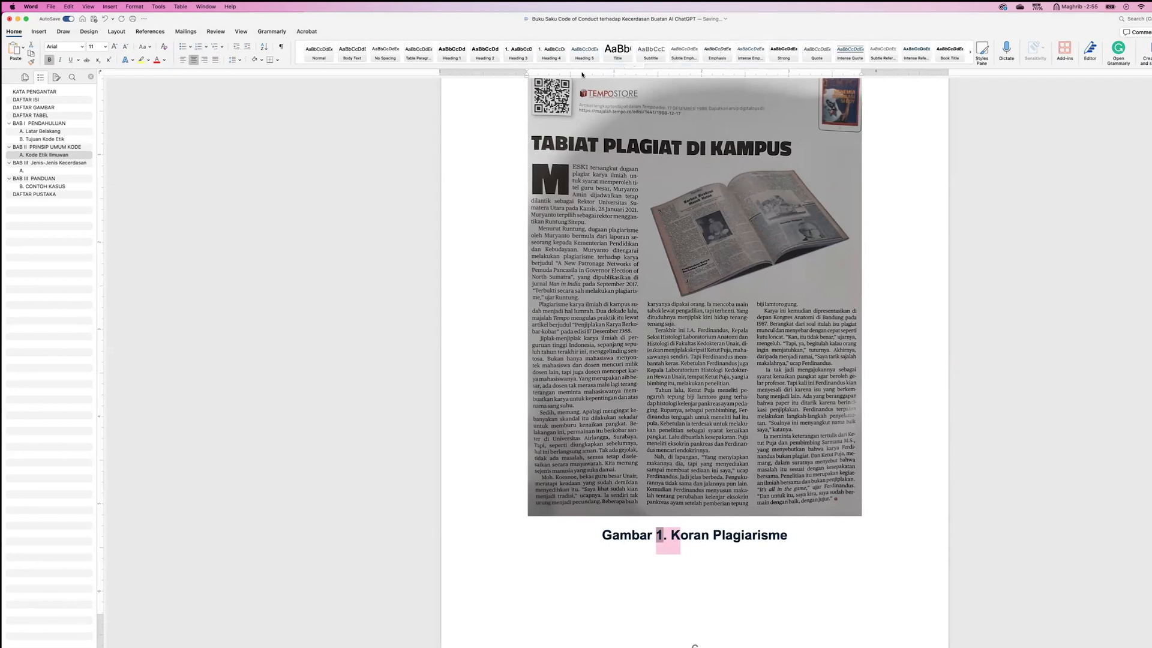
left_click(634, 66)
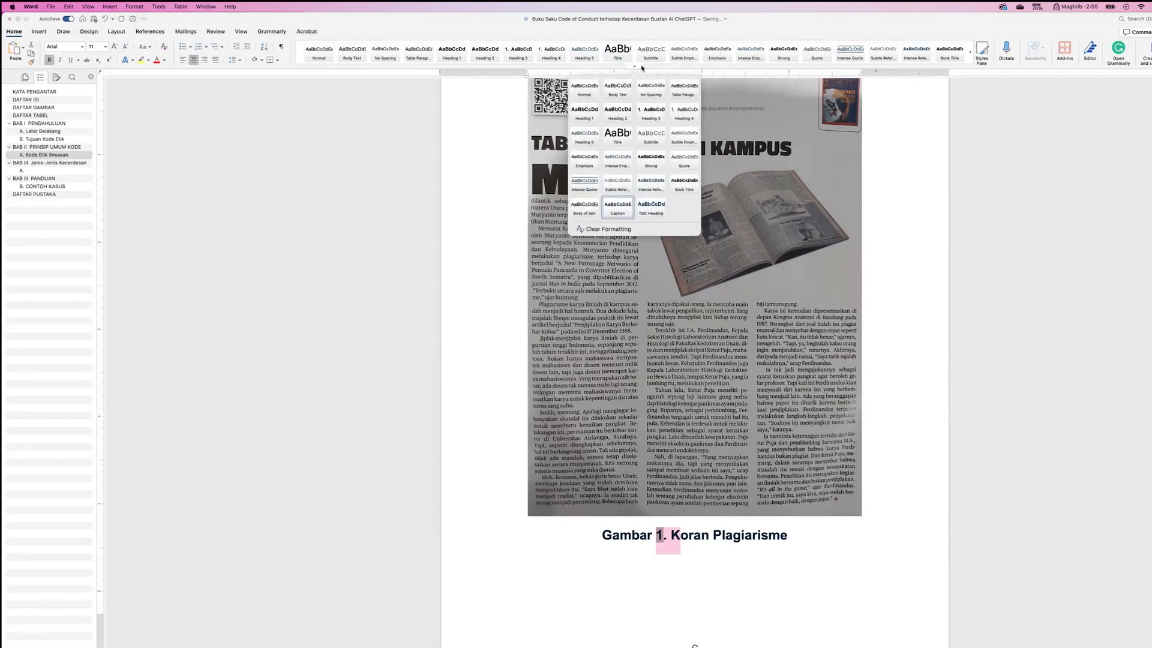
right_click(614, 212)
left_click(630, 223)
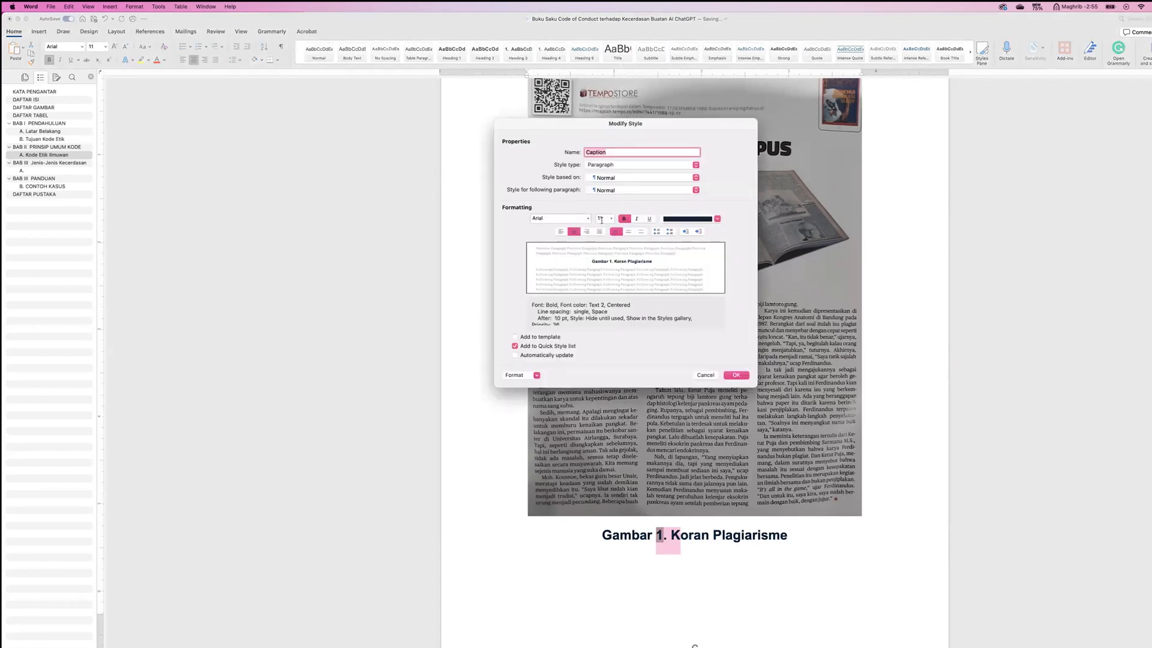
left_click(586, 219)
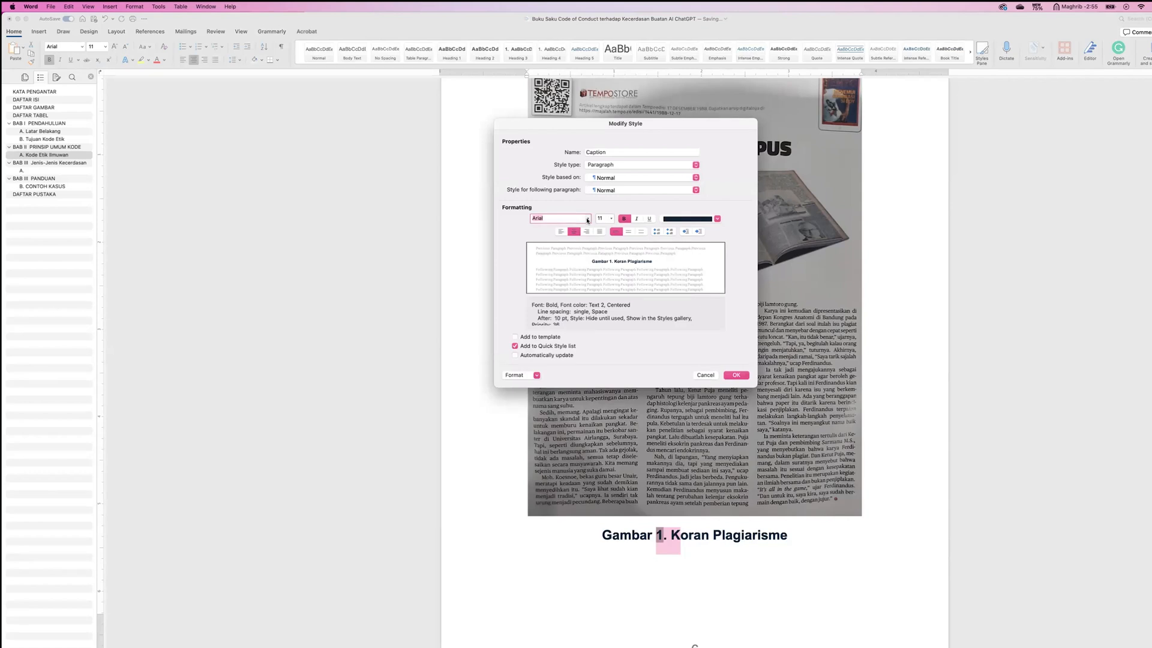
left_click(588, 220)
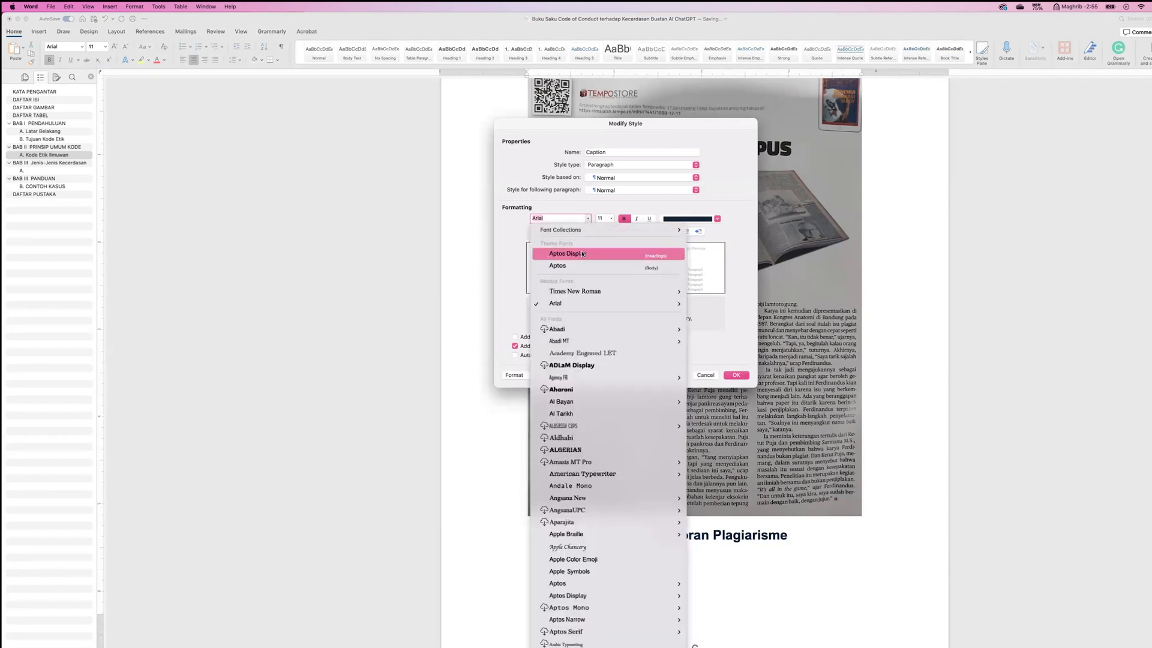
left_click(562, 218)
type("times new")
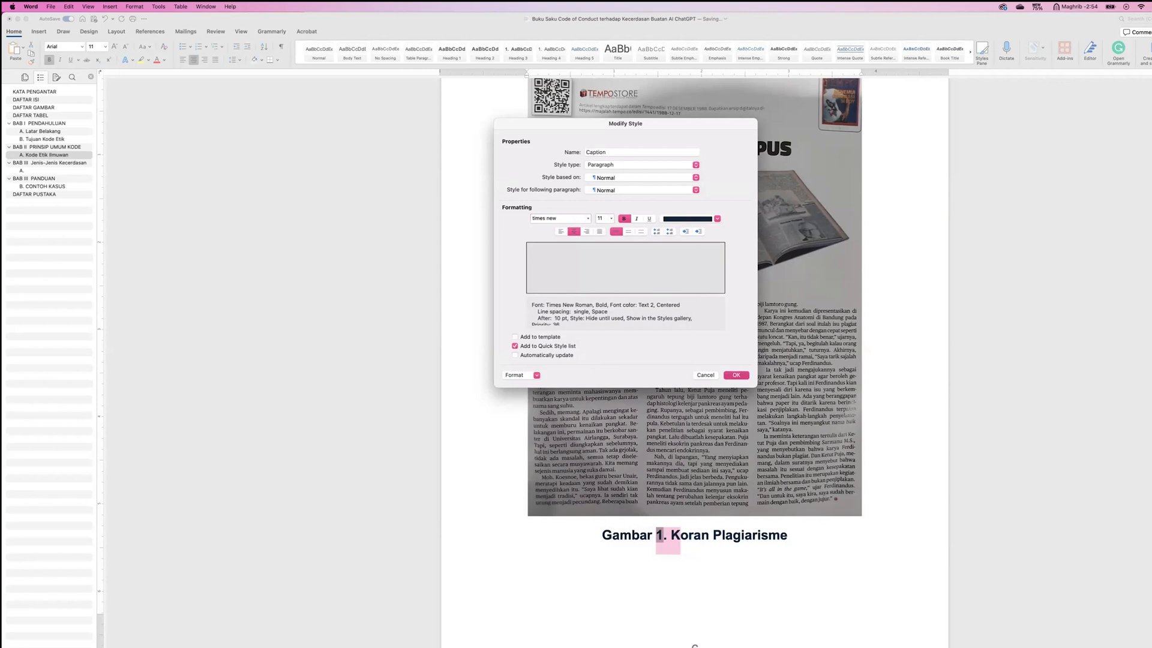
key("Return")
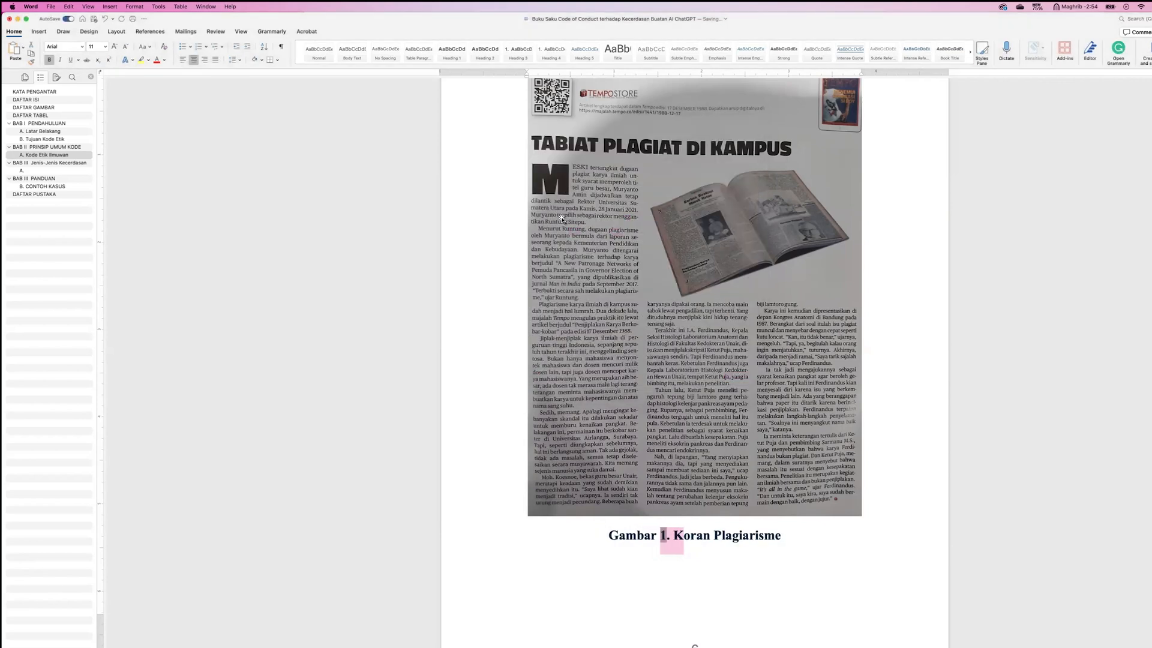
left_click(772, 543)
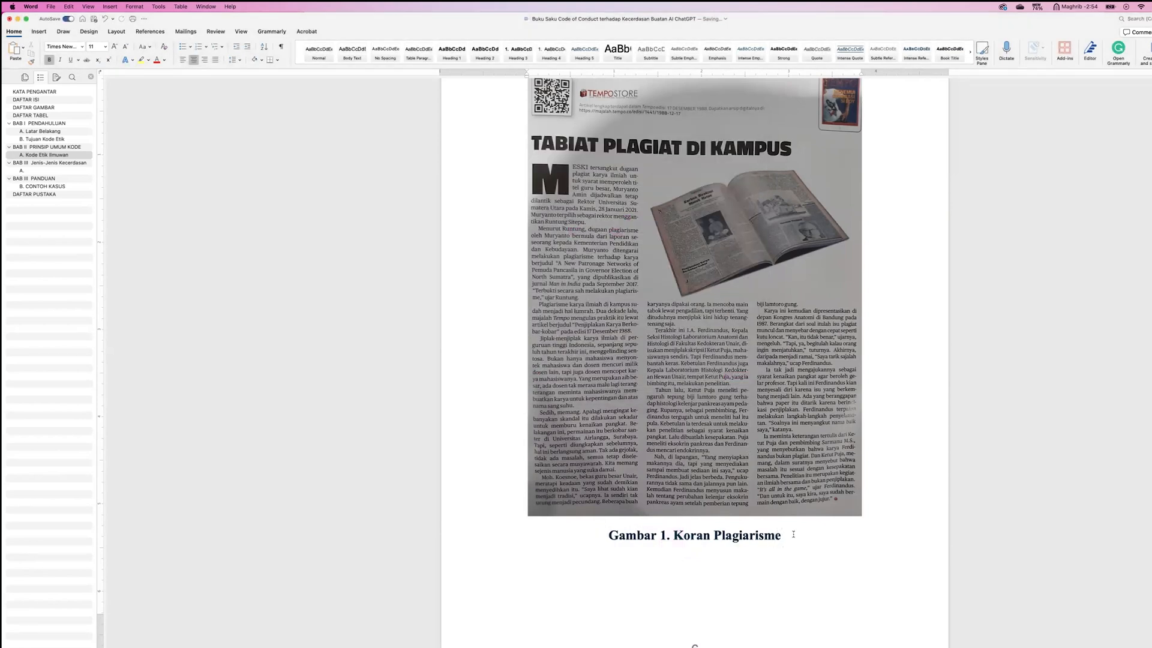
Copy the whole "Gambar 1. Koran Plagiarisme" caption and paste it on a new line below the ChatGPT image in BAB III
left_click_drag(795, 534, 603, 537)
key("super+c")
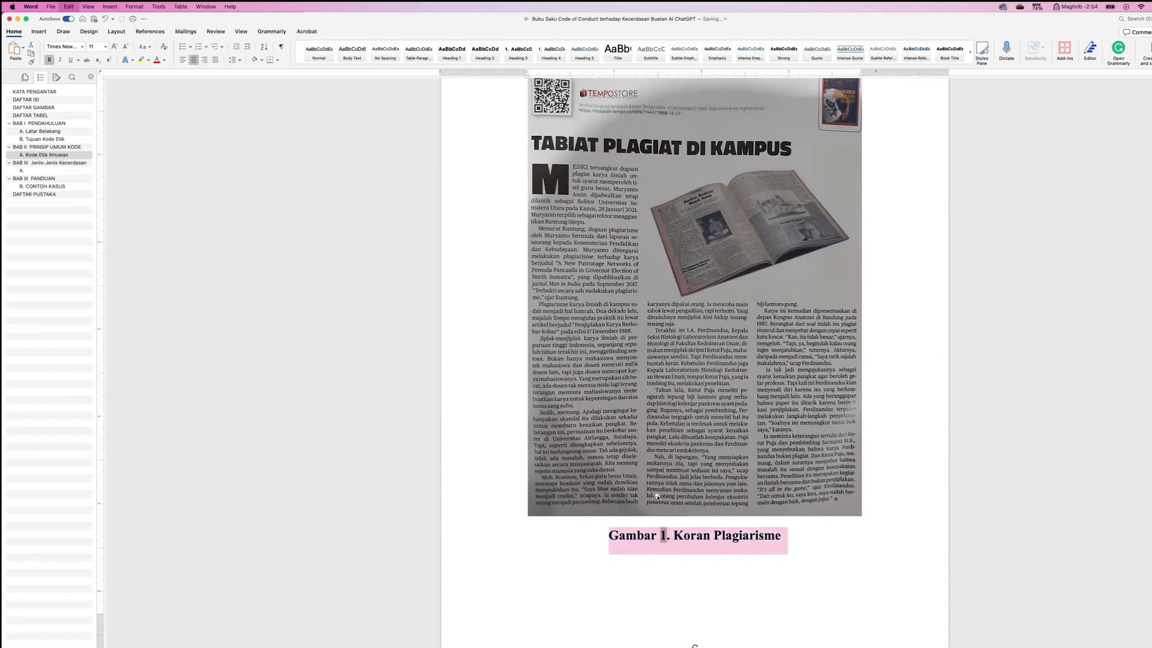
scroll(654, 498, "down", 5)
scroll(657, 495, "down", 10)
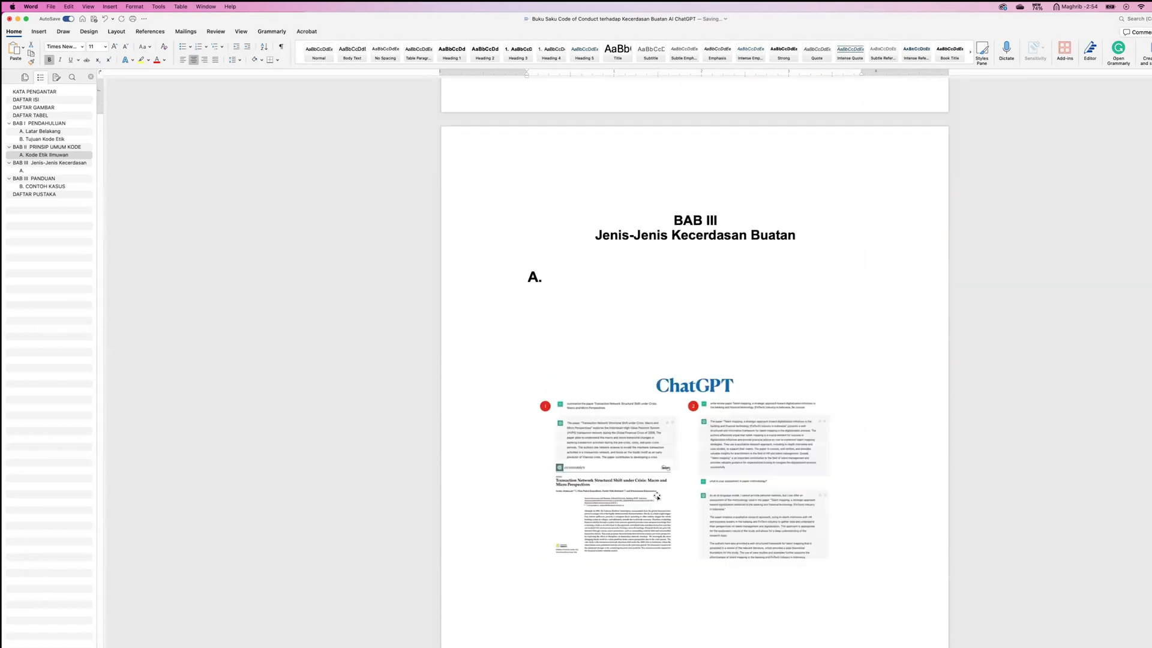
left_click(873, 406)
key("Return")
key("super+v")
Update the number field of the pasted caption and replace "Koran Plagiarisme" with "ChatGPT"
double_click(665, 449)
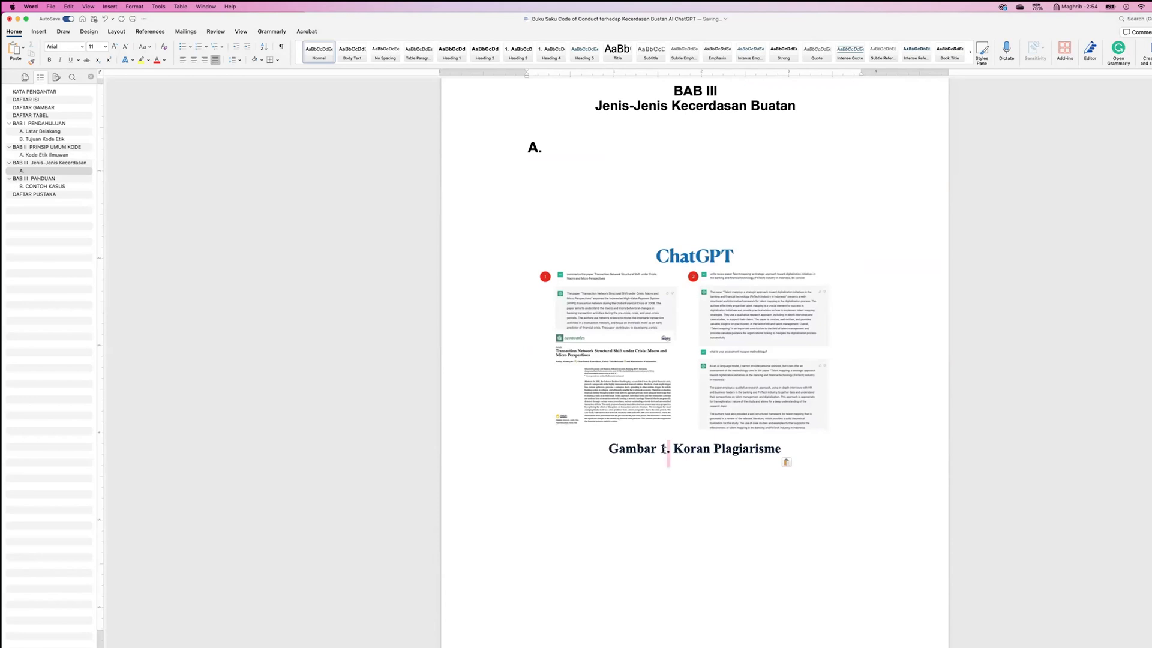
right_click(663, 451)
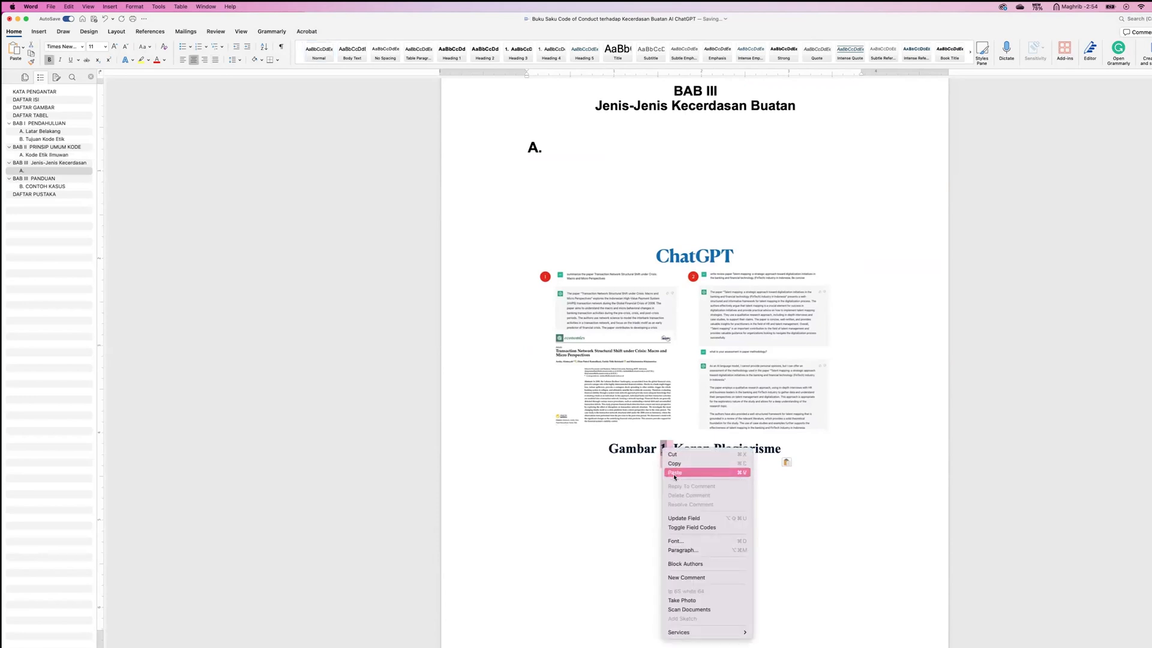
left_click(684, 517)
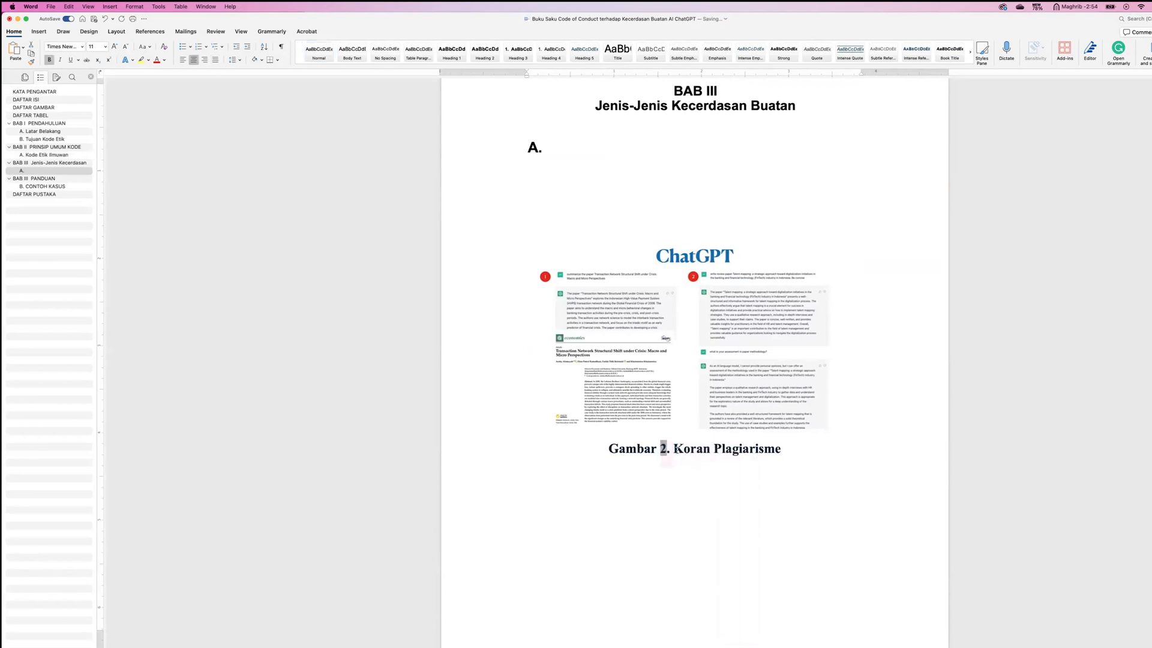
left_click_drag(674, 449, 778, 450)
type("ChatGPT")
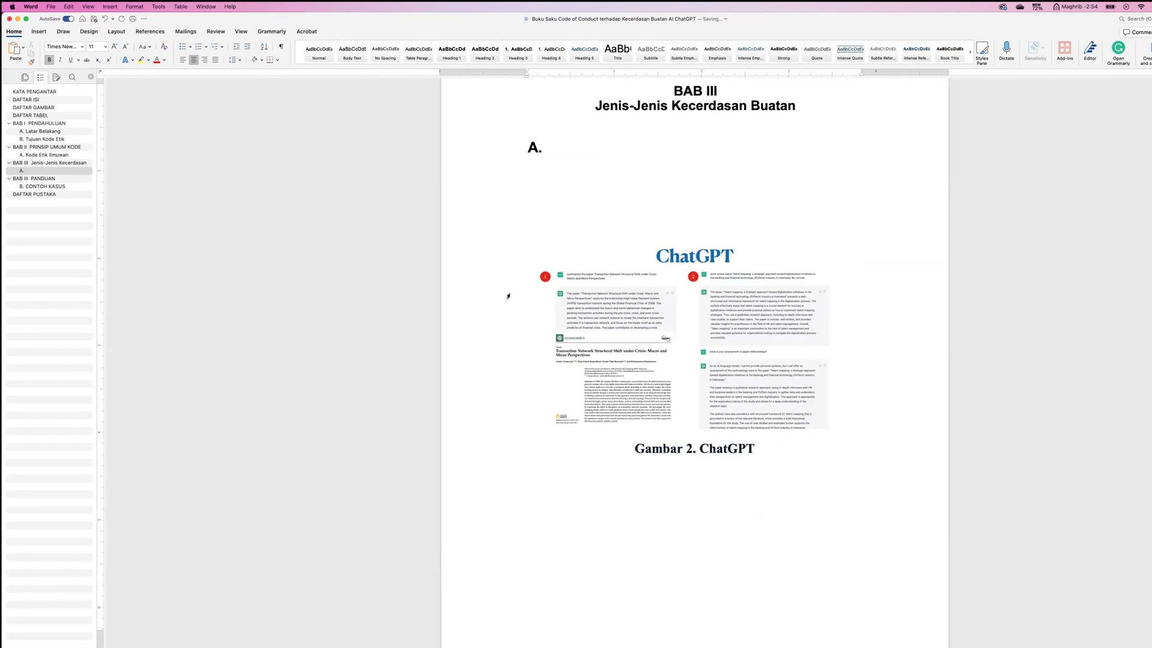
Insert a table of figures for the Gambar caption label below the DAFTAR GAMBAR heading, replacing the existing one
left_click(58, 108)
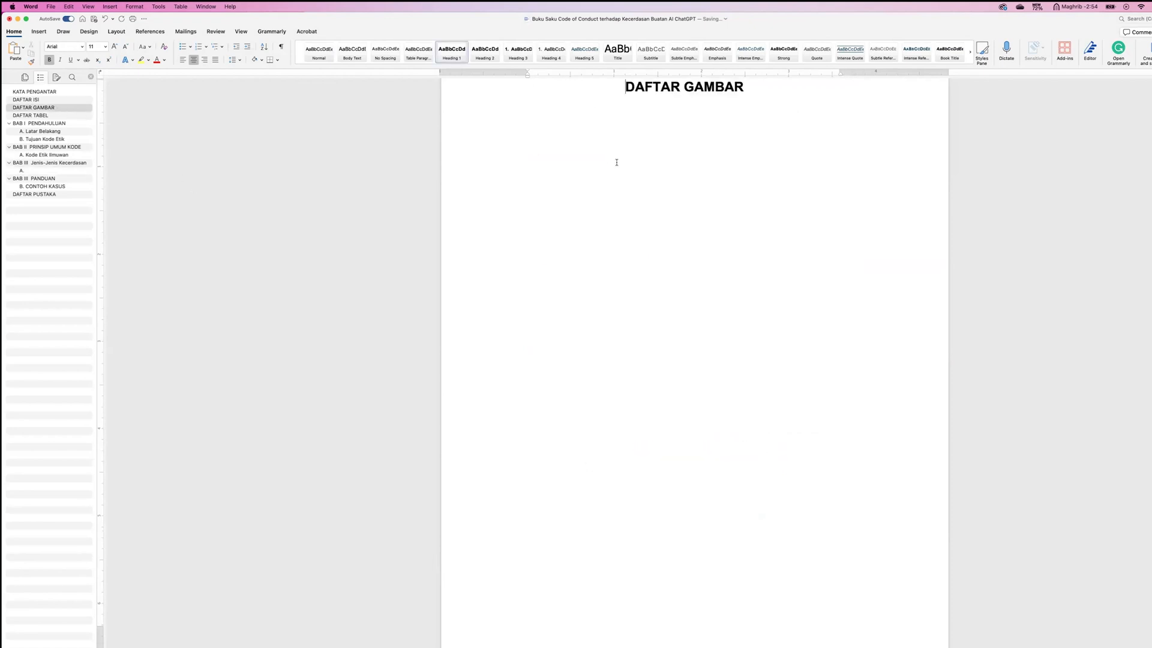
left_click(576, 117)
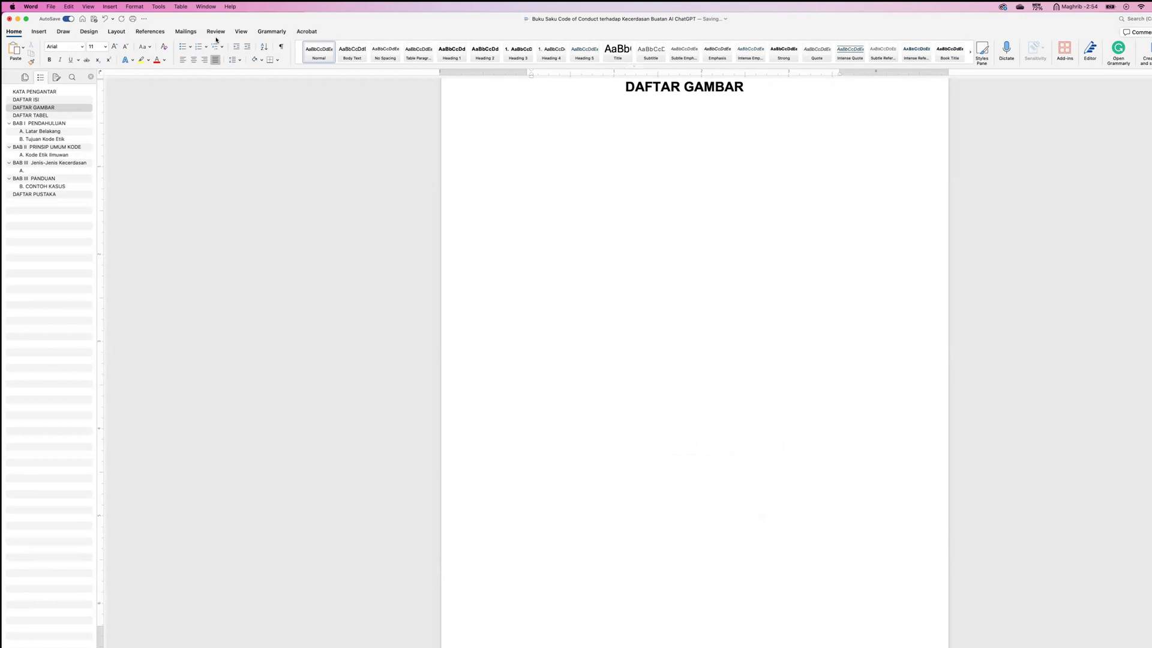
left_click(151, 32)
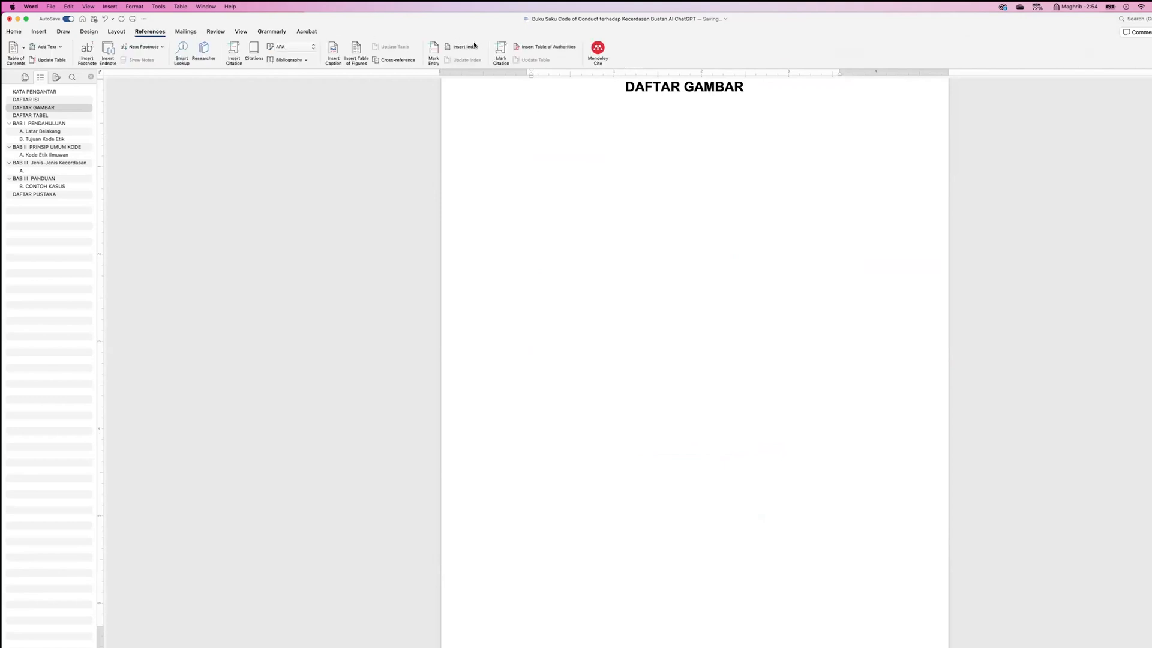
left_click(356, 54)
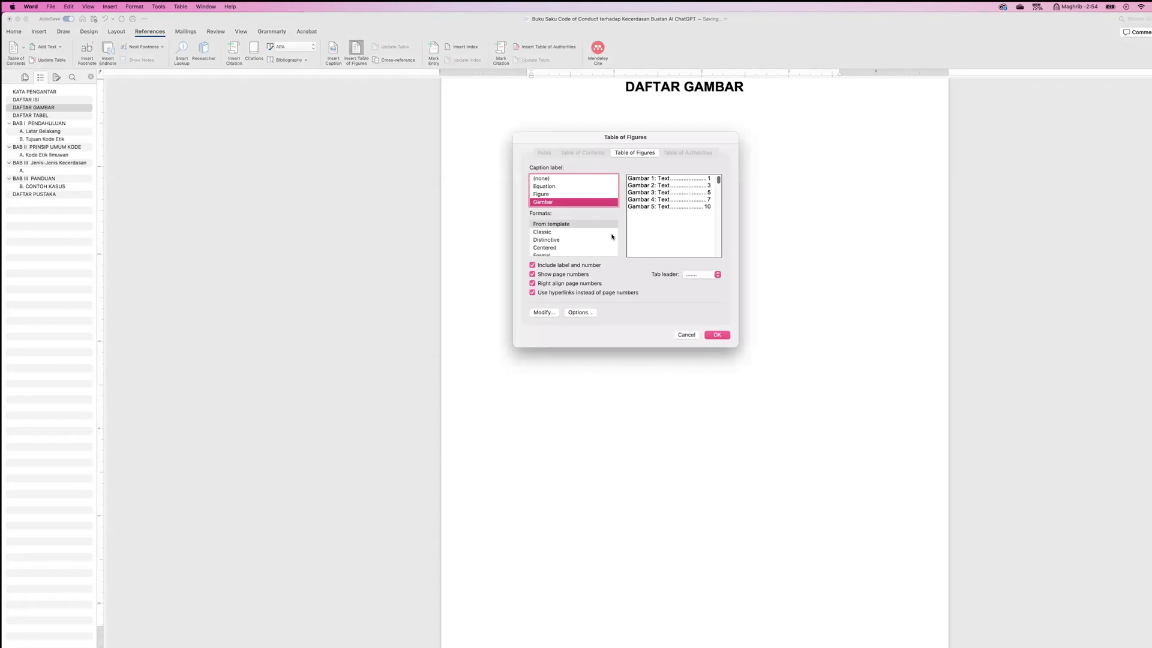
left_click(723, 336)
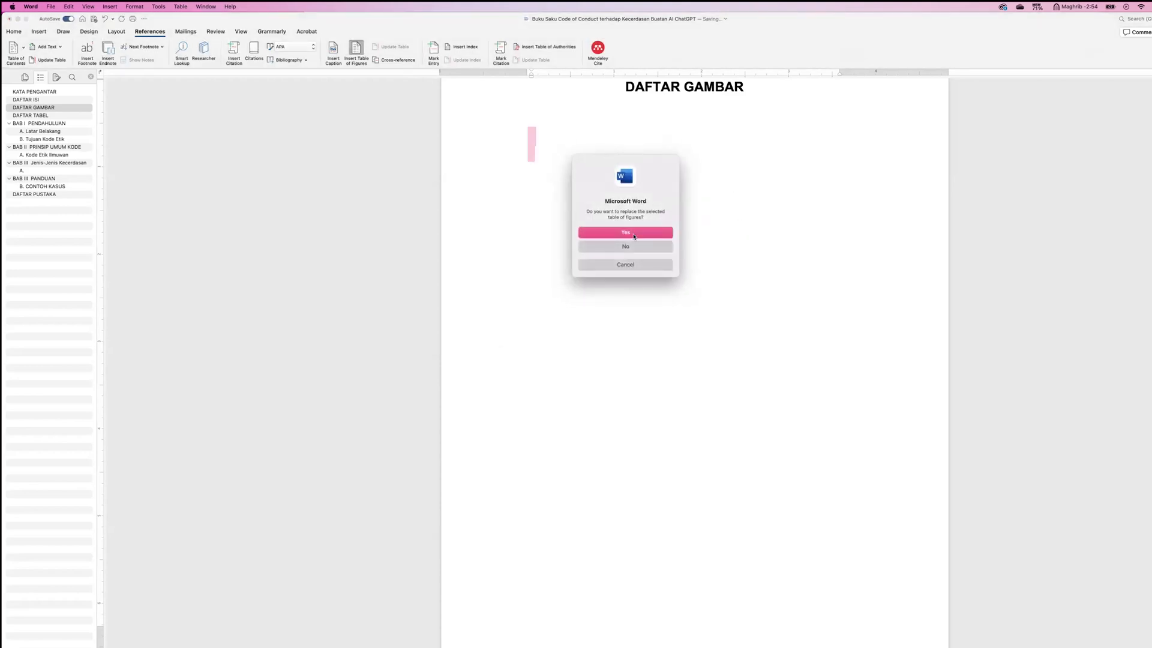
left_click(633, 234)
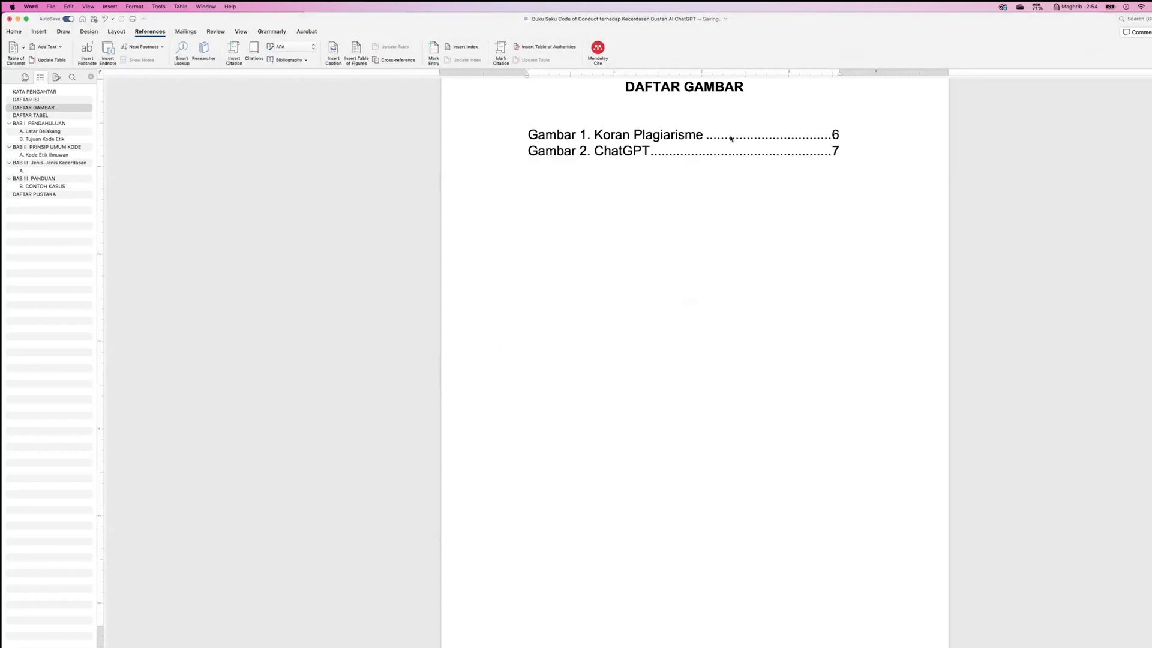
scroll(671, 185, "up", 5)
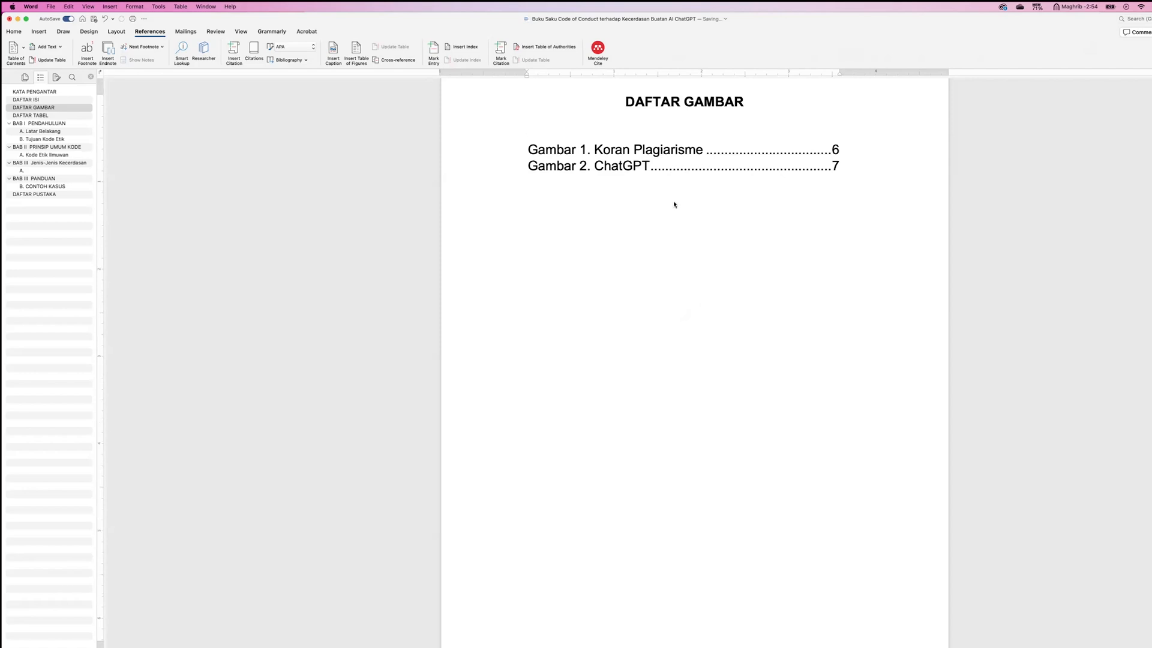
scroll(658, 192, "up", 2)
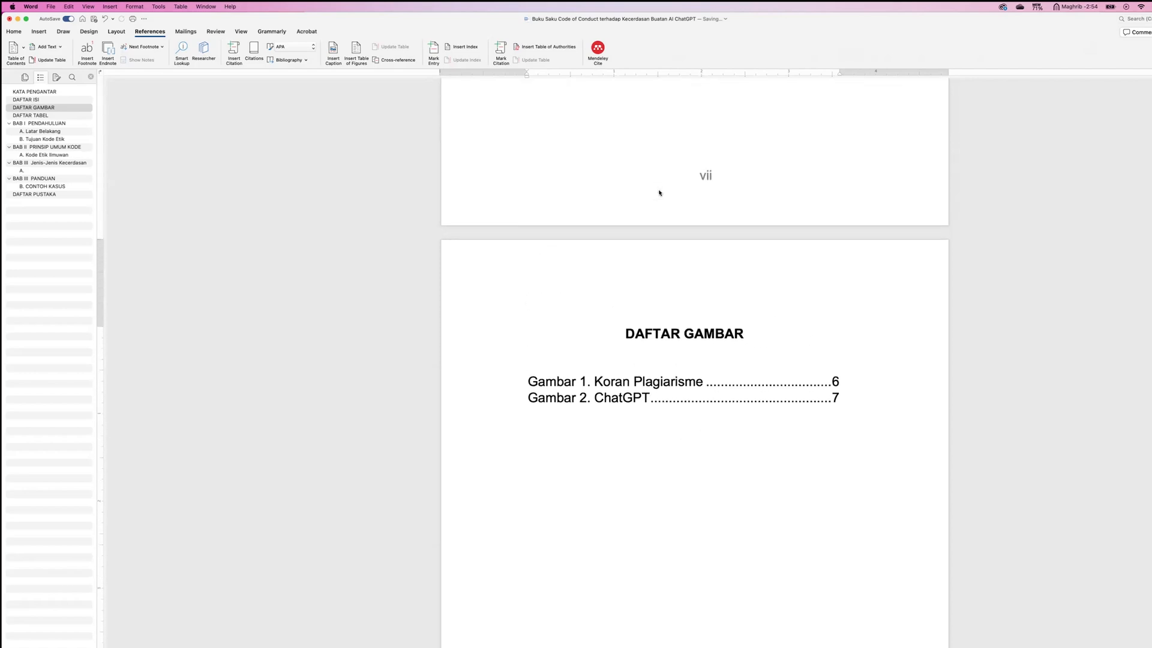
scroll(660, 192, "up", 6)
scroll(663, 186, "down", 5)
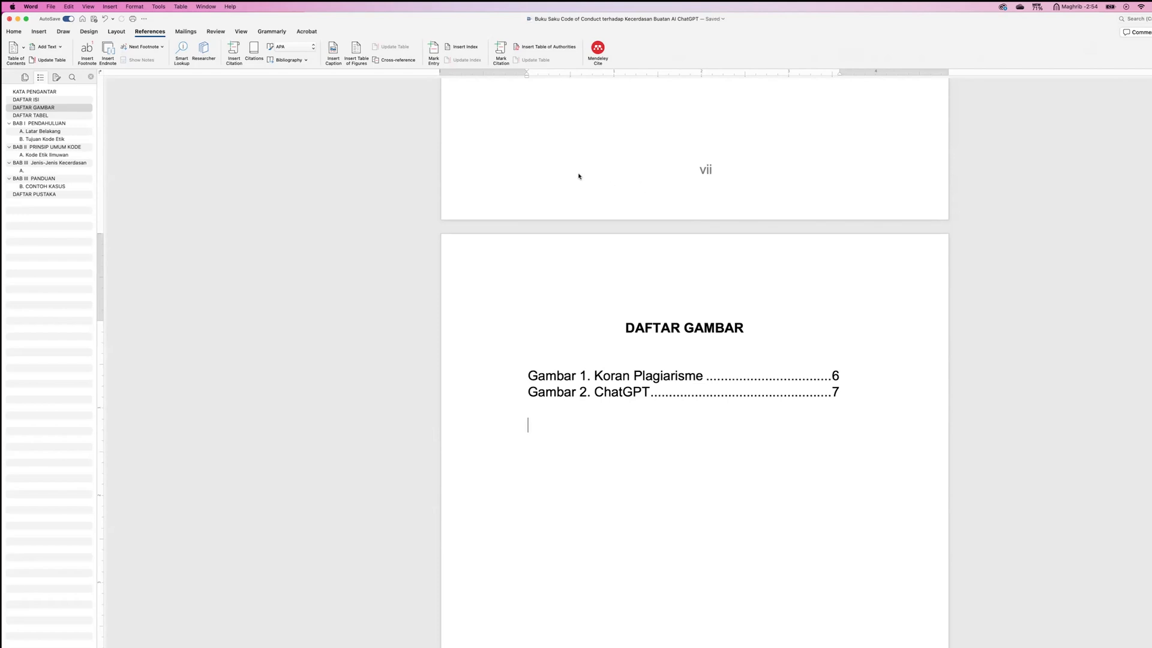
Write "Penjelasan mengenai ChatGPT dapat dilihat di Gambar 2." above the ChatGPT image in BAB III
left_click(48, 178)
left_click(59, 170)
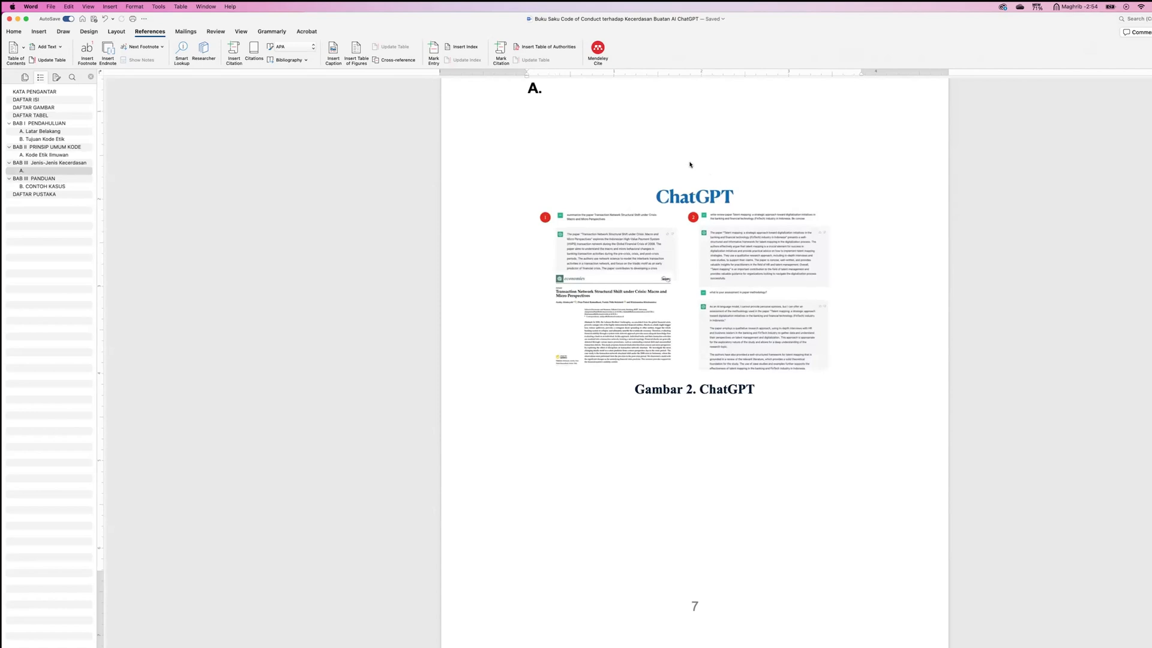
type("Penjelasan mengenai Cht")
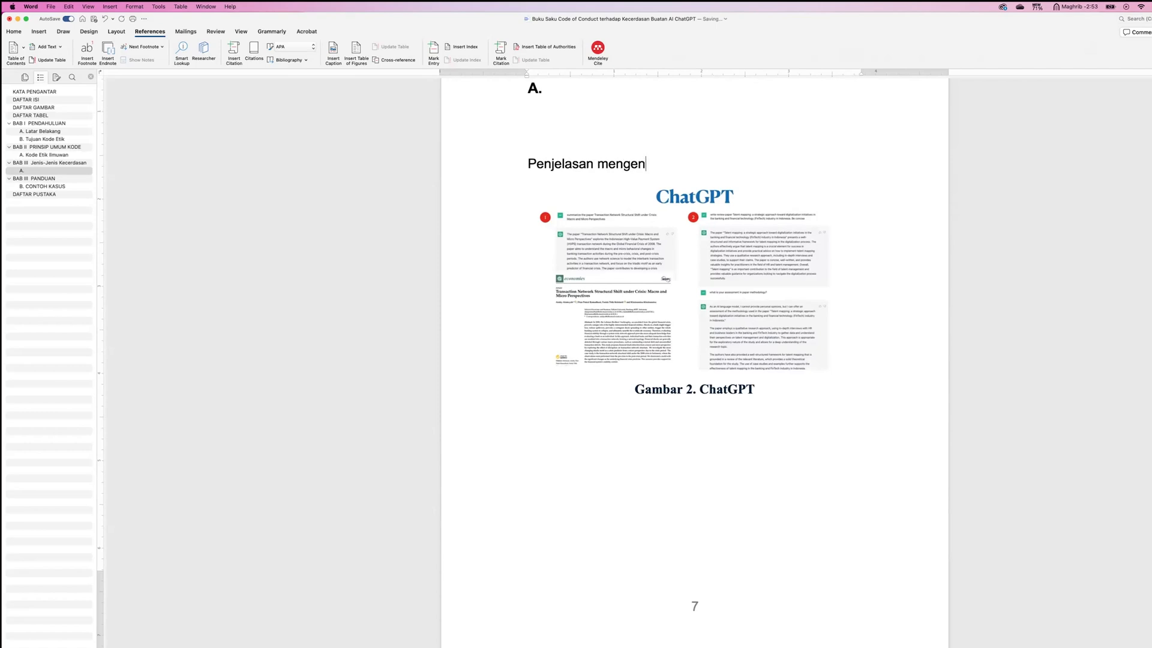
key("BackSpace")
type("atGPT bi")
key("BackSpace")
key("BackSpace")
type("dapat dilihat di Gambar ")
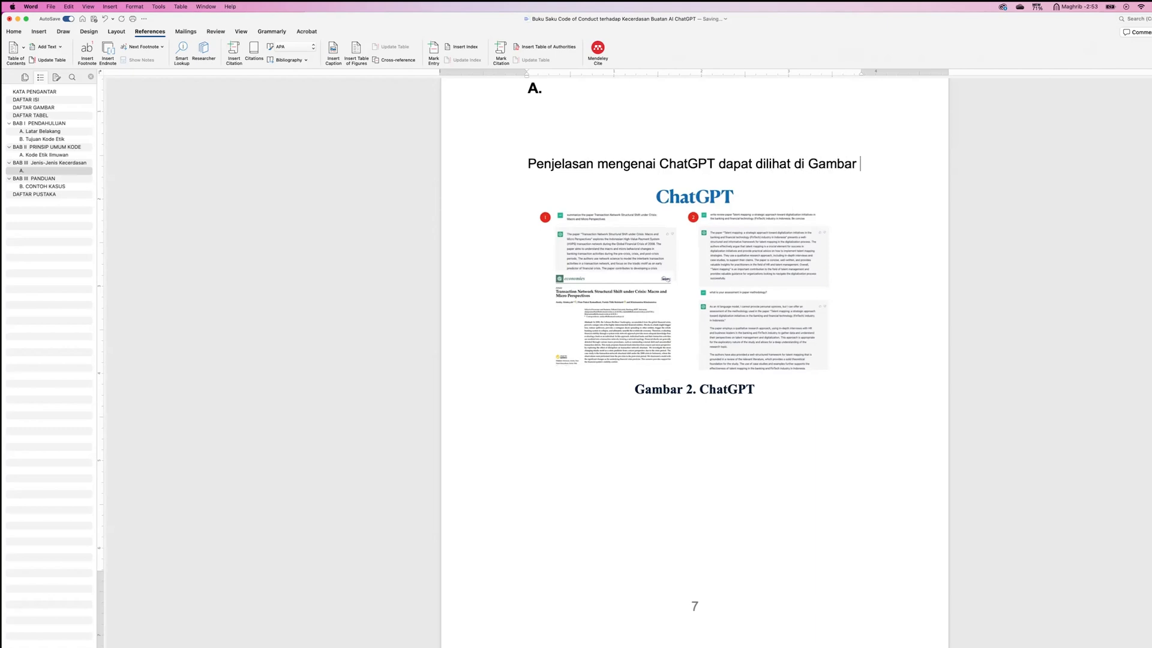
type("2.")
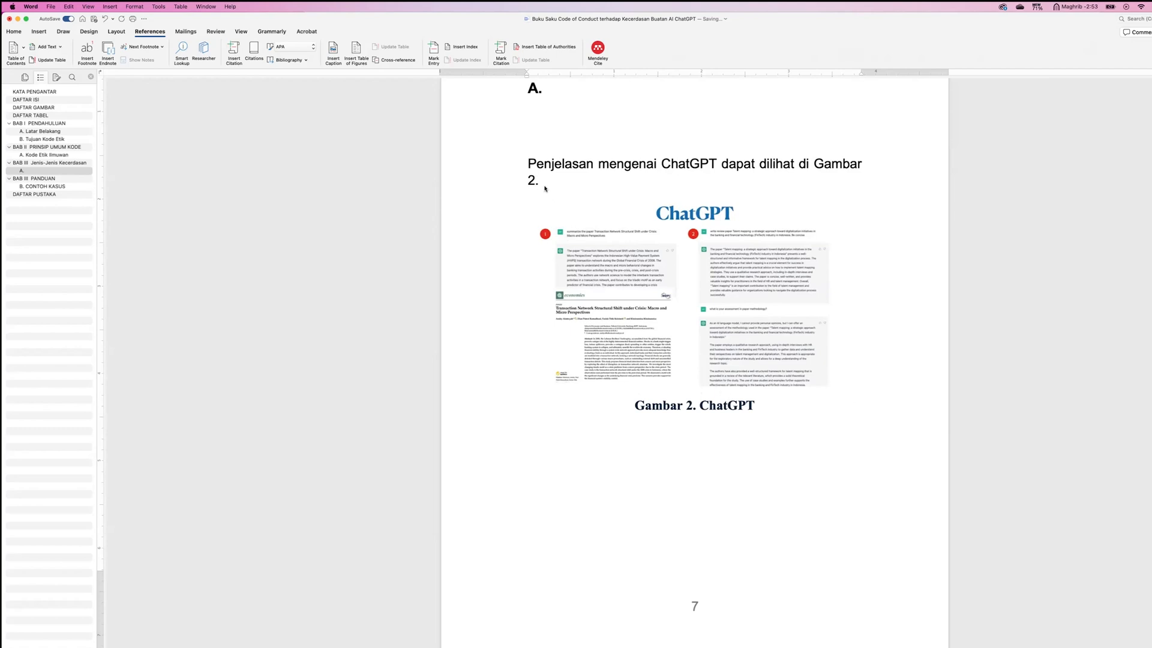
left_click_drag(538, 188, 531, 169)
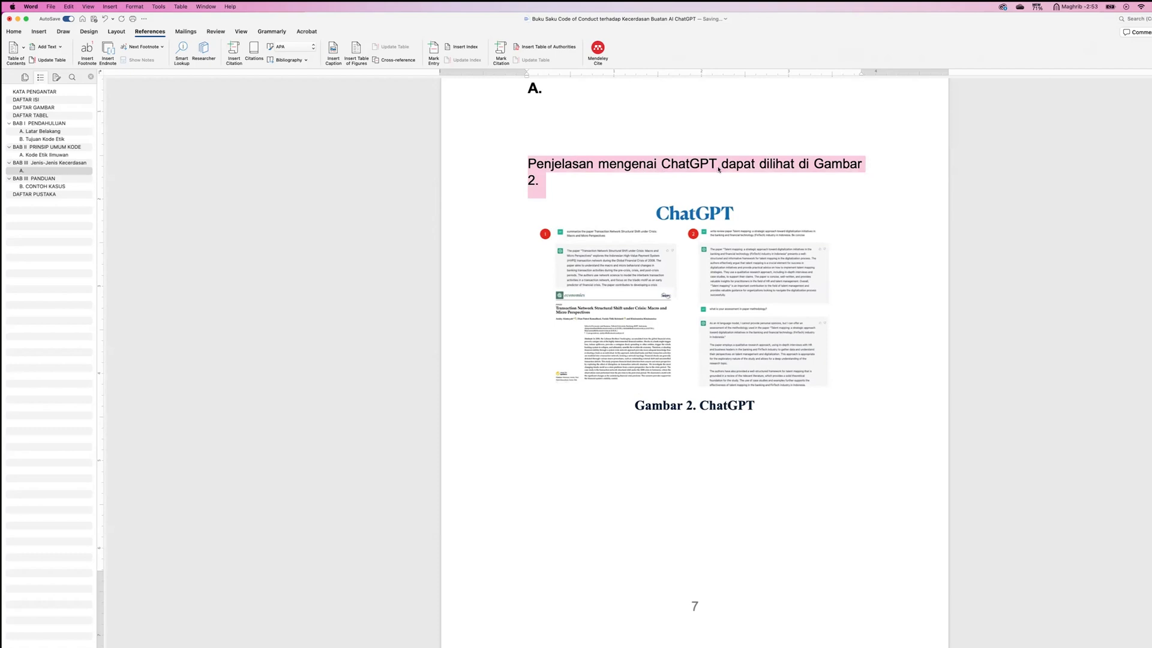
Write "Gambar 2. Menjelaskan....." on the line below the ChatGPT image's caption
left_click(770, 410)
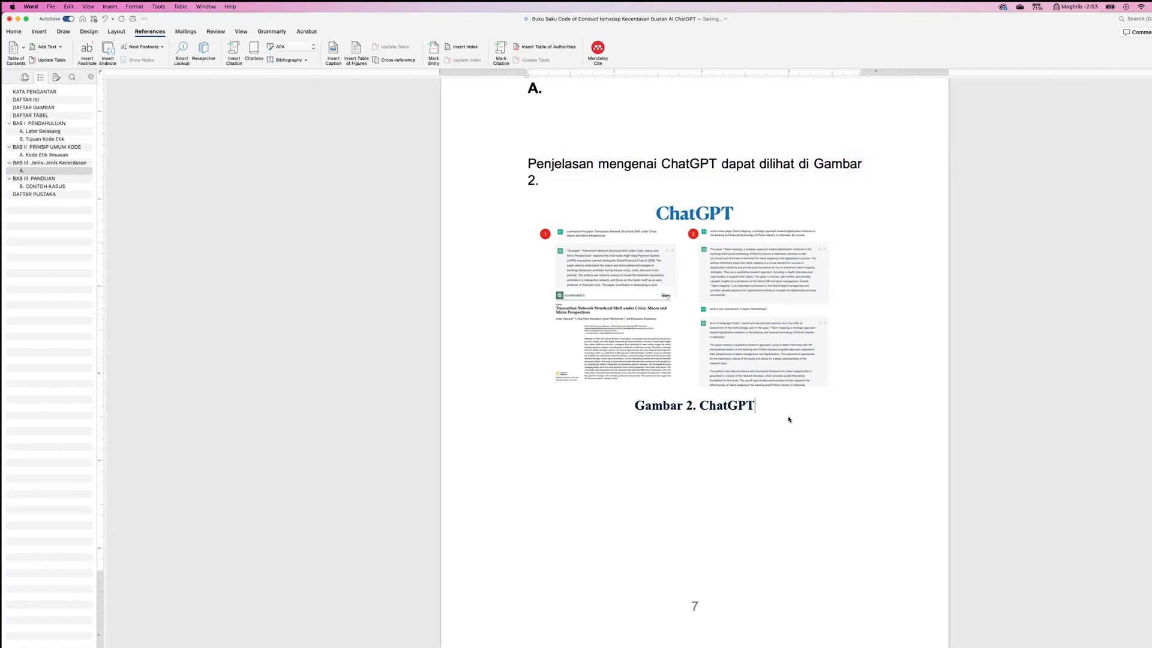
left_click(614, 324, "shift")
left_click(760, 441)
type("Gambar 2. menjelasan k")
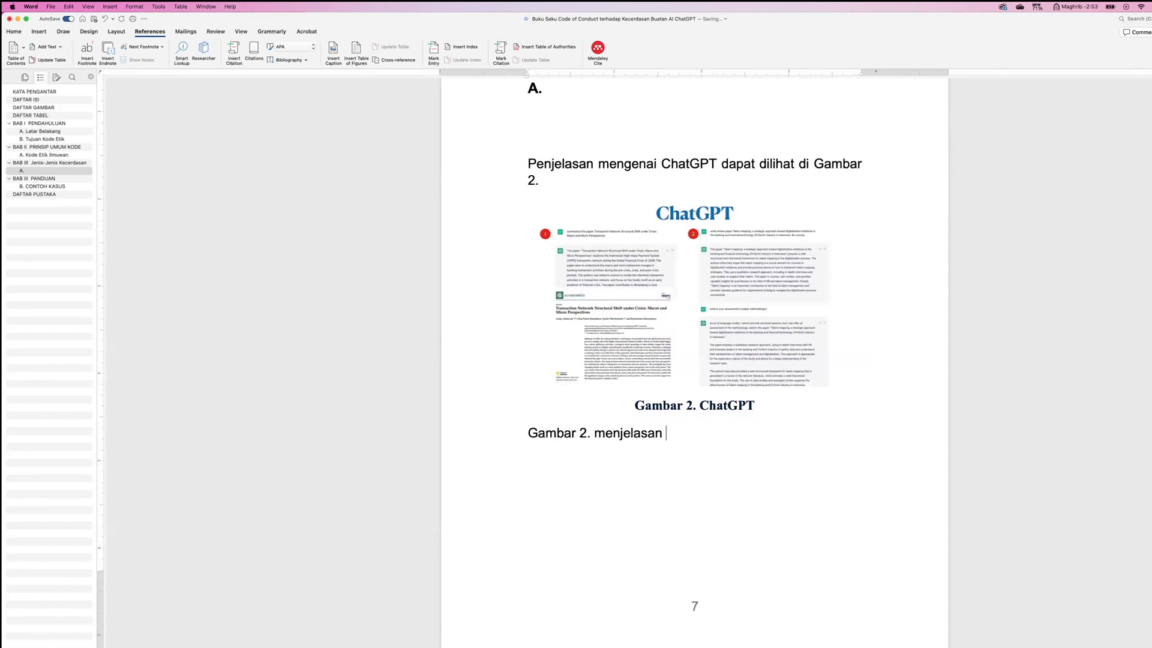
key("BackSpace")
left_click(603, 433)
key("BackSpace")
type("m")
left_click(666, 434)
key("BackSpace")
key("BackSpace")
type("kan.....")
left_click(544, 165)
left_click(703, 207)
left_click(713, 198)
Create a new caption label named "Tabel" and insert the caption "Tabel 1. Demografi" below the ChatGPT figure's text
left_click(706, 505)
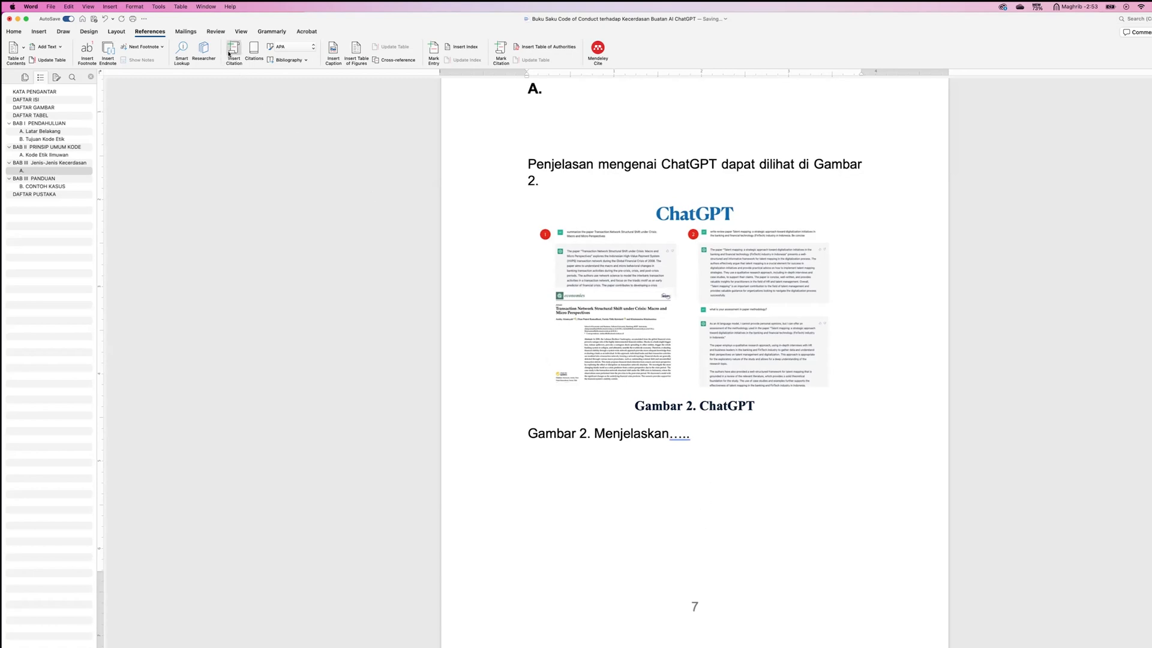
left_click(331, 48)
left_click(601, 206)
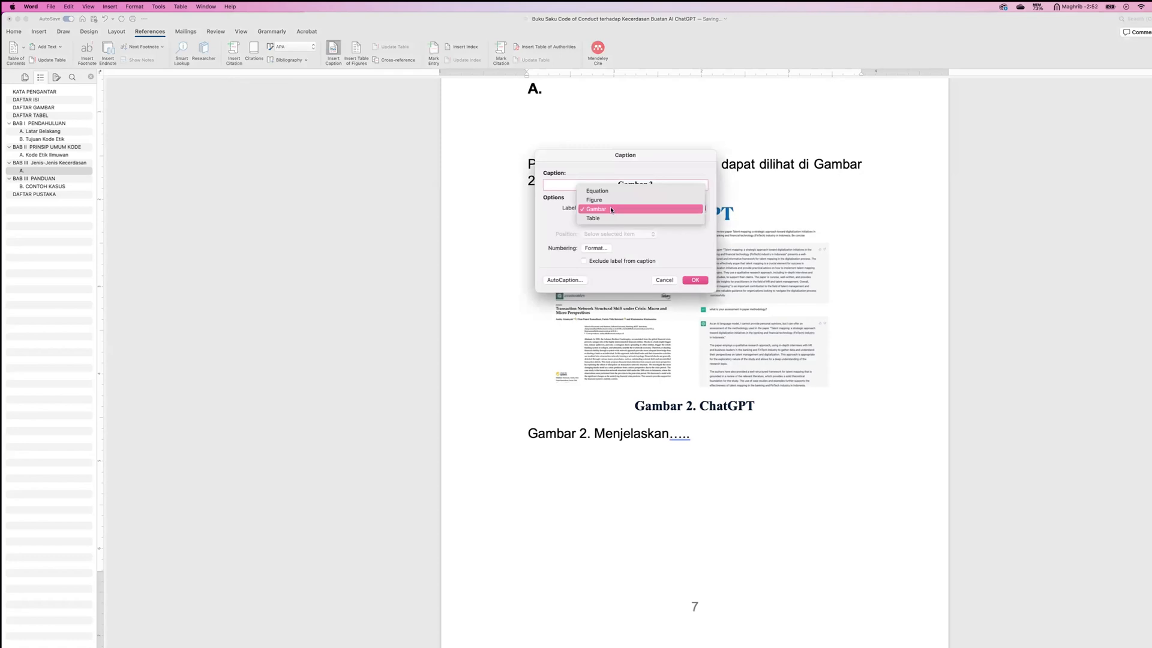
left_click(619, 210)
left_click(621, 211)
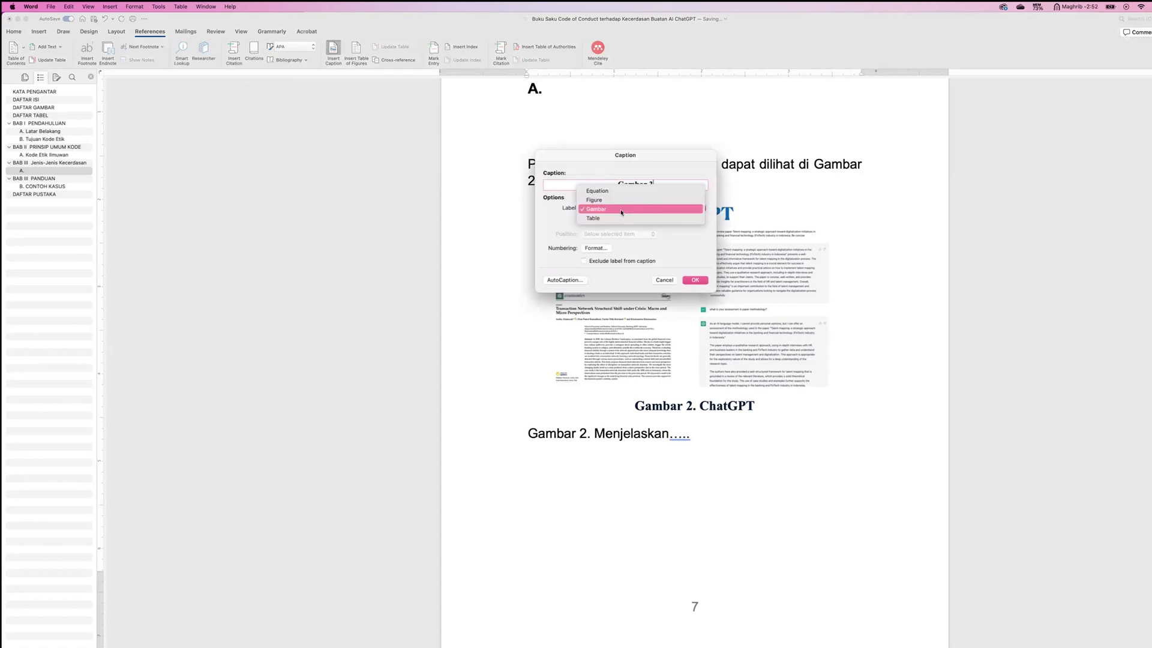
left_click(554, 219)
left_click(600, 220)
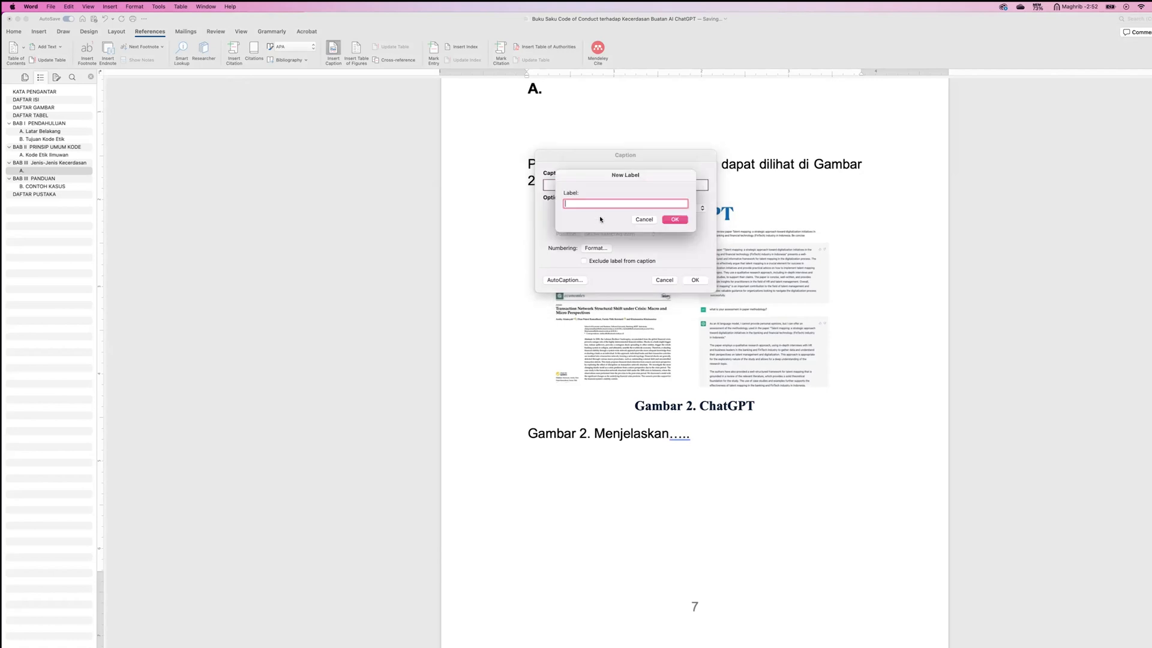
type("Tabel")
left_click(666, 219)
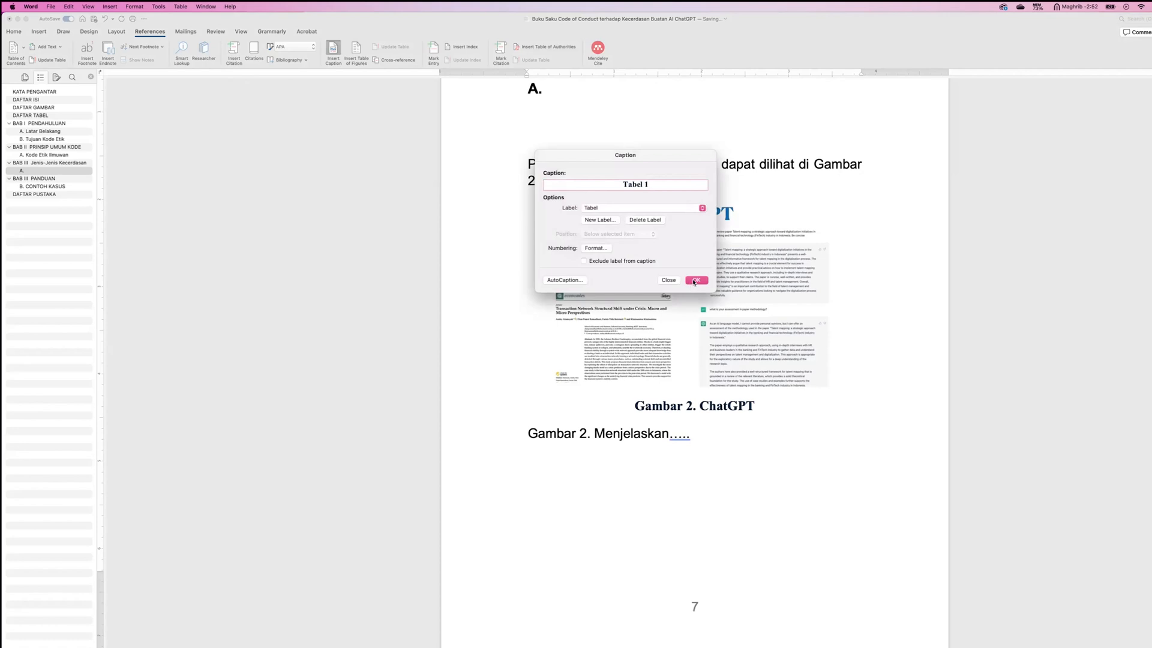
type(". Demografi")
left_click(695, 281)
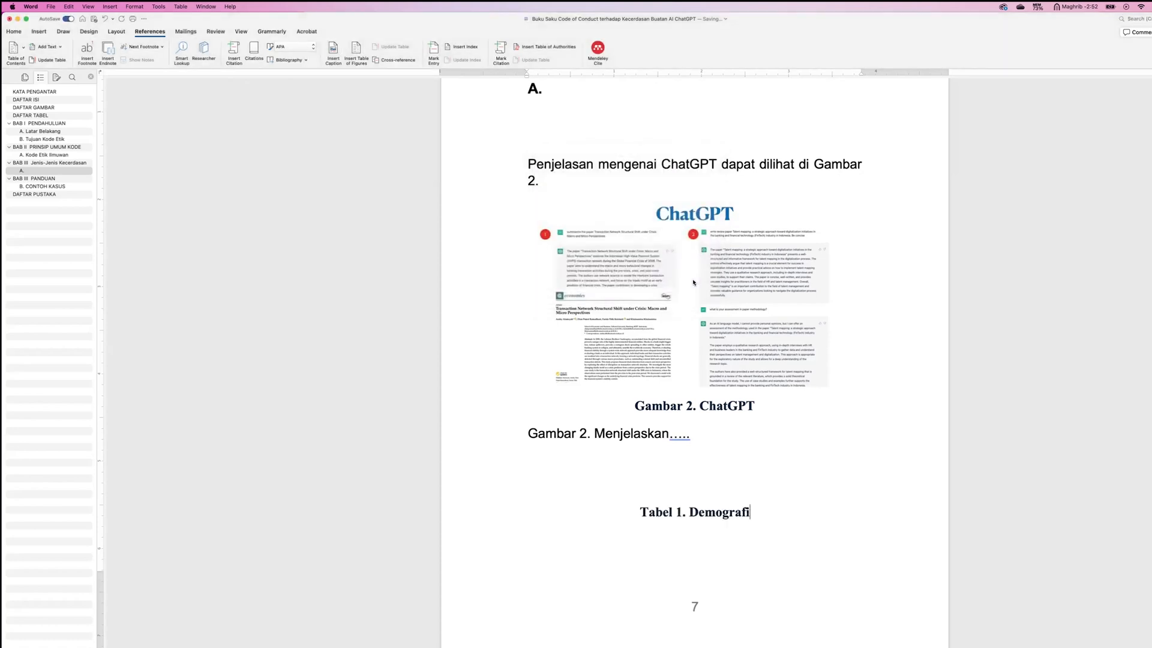
Insert a table with four columns and three rows on a new line below the "Tabel 1. Demografi" caption
key("Return")
left_click(39, 31)
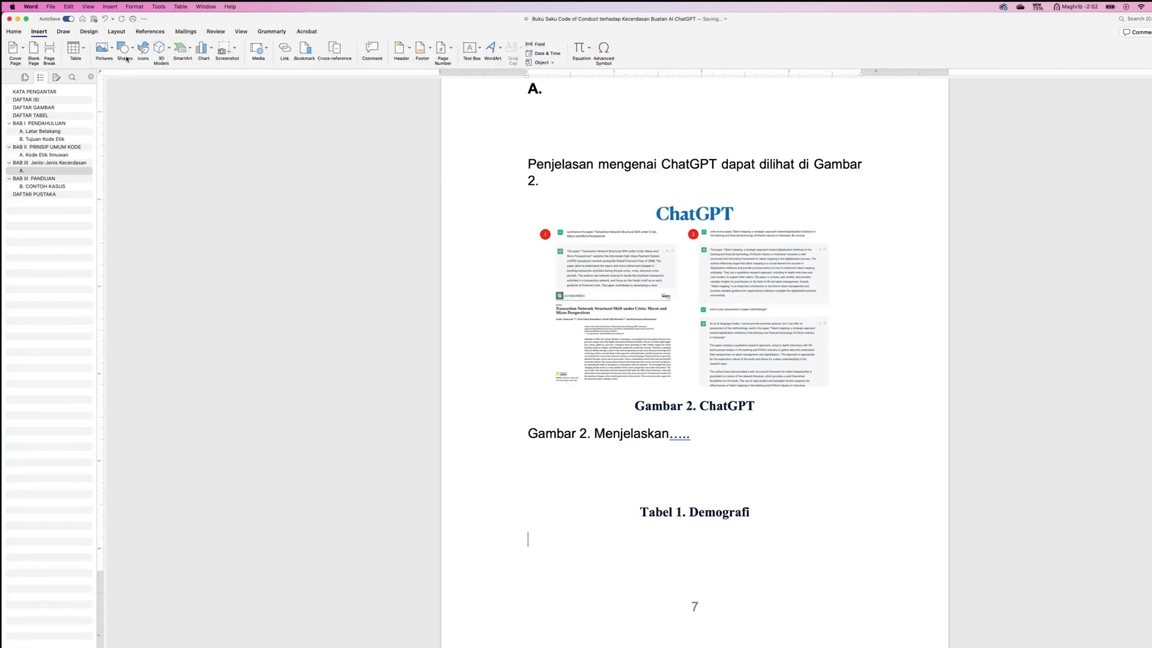
left_click(75, 48)
left_click(103, 80)
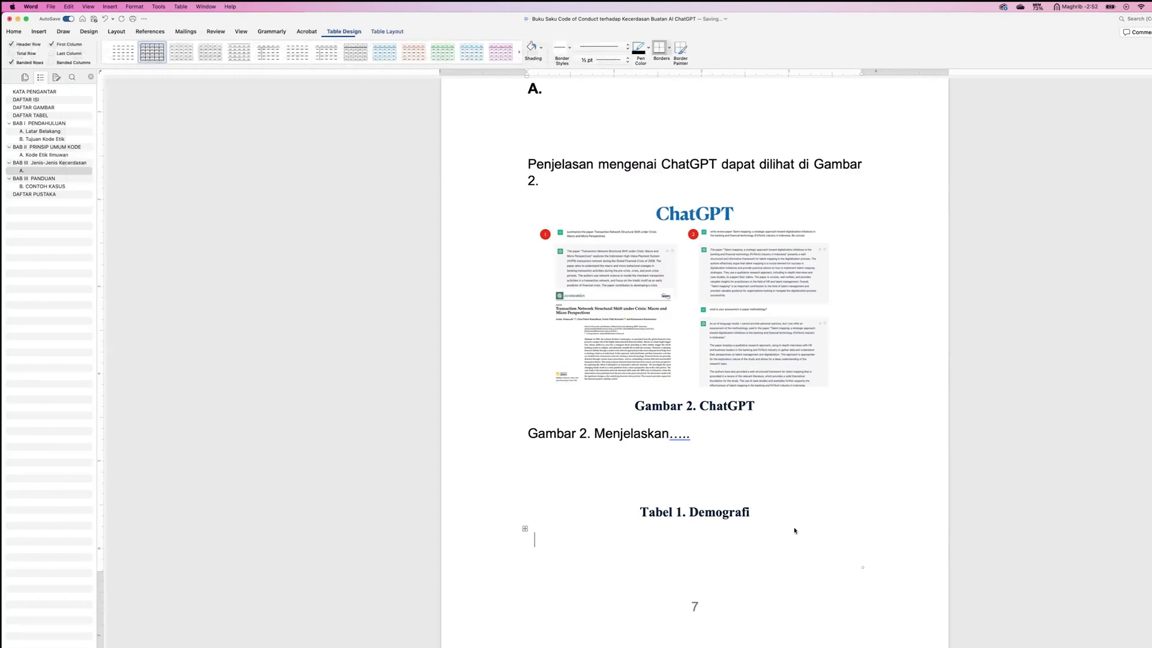
Write "Tabel 1 menjelaskan tentang." on the empty line above the table's caption
left_click(744, 513)
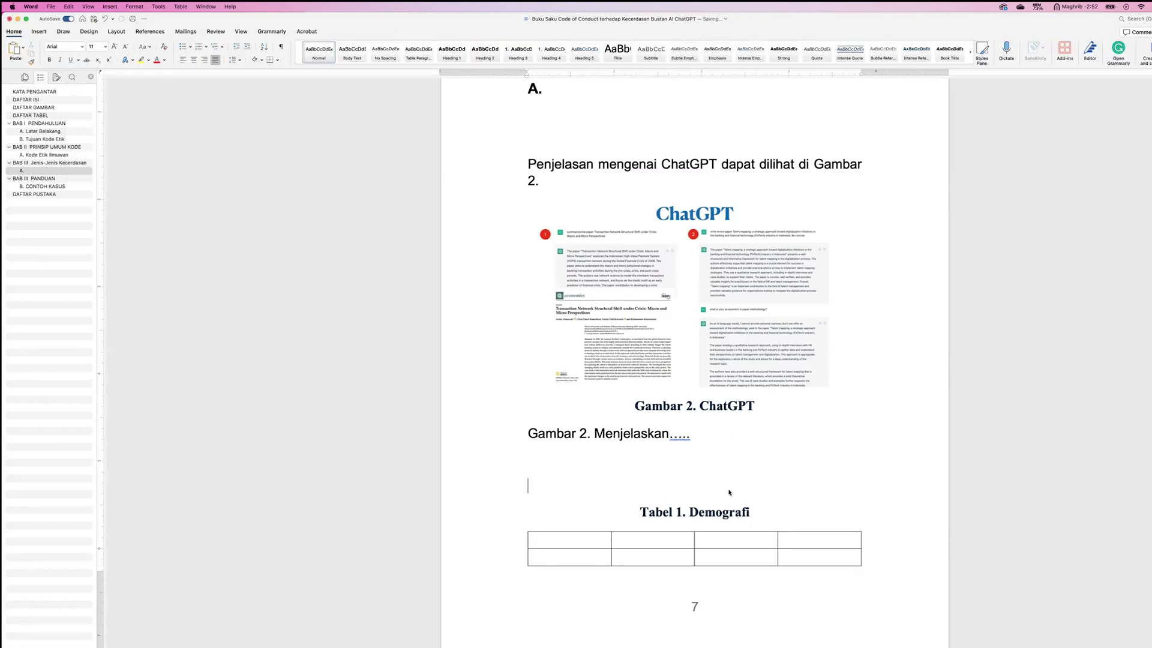
type("Tabel 1 menjelas")
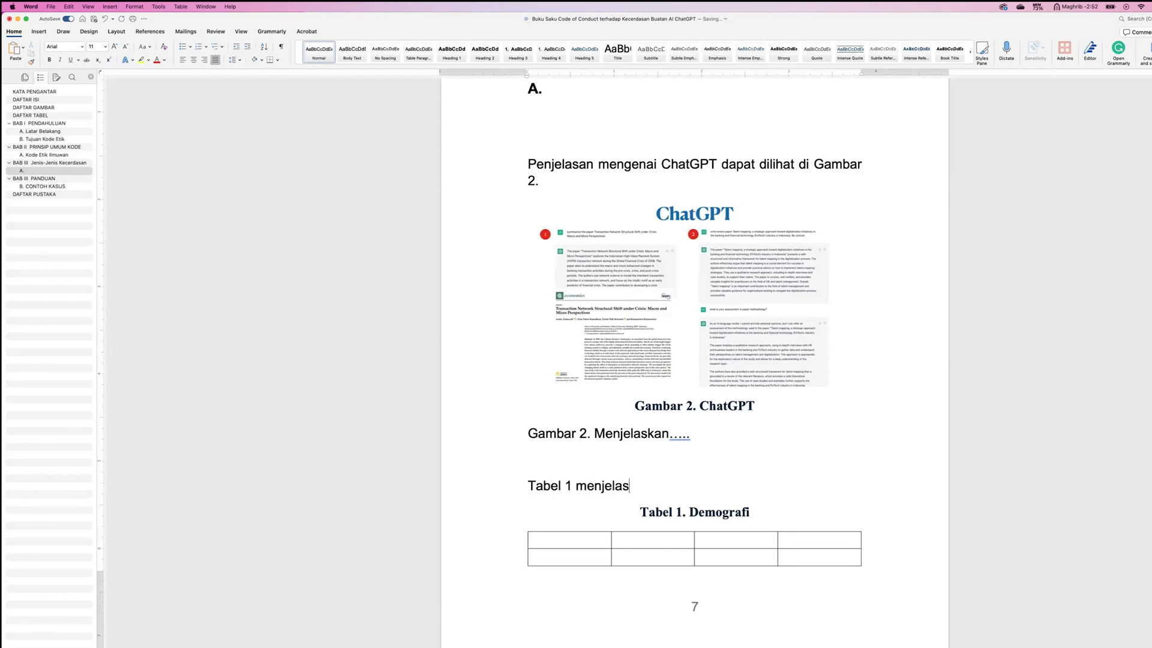
type("kan tentang.")
Add a line below the table reading "Dapat dilihat di Tabel 1...."
scroll(652, 511, "down", 5)
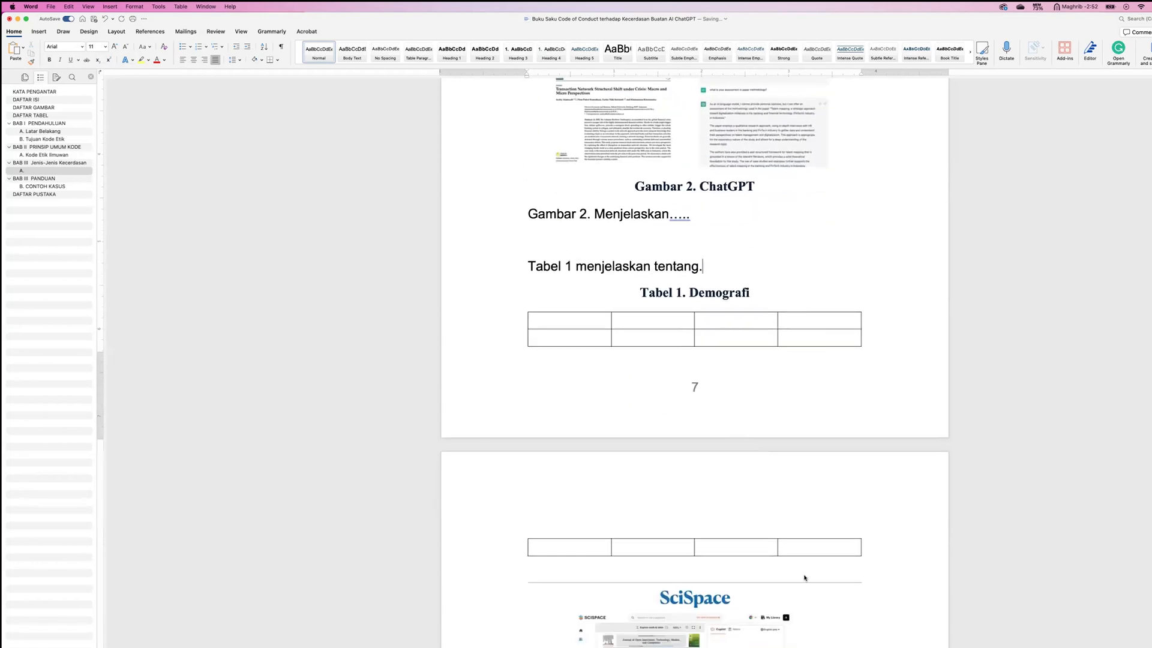
left_click(779, 576)
key("Return")
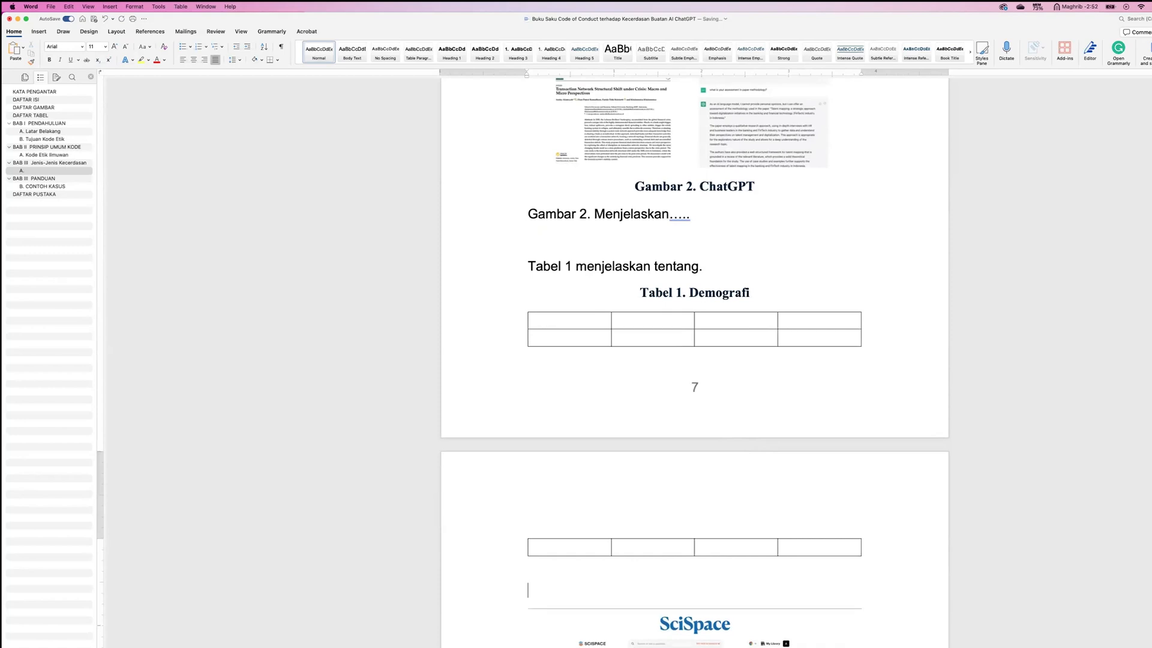
type("Dapat dilihat di Tab")
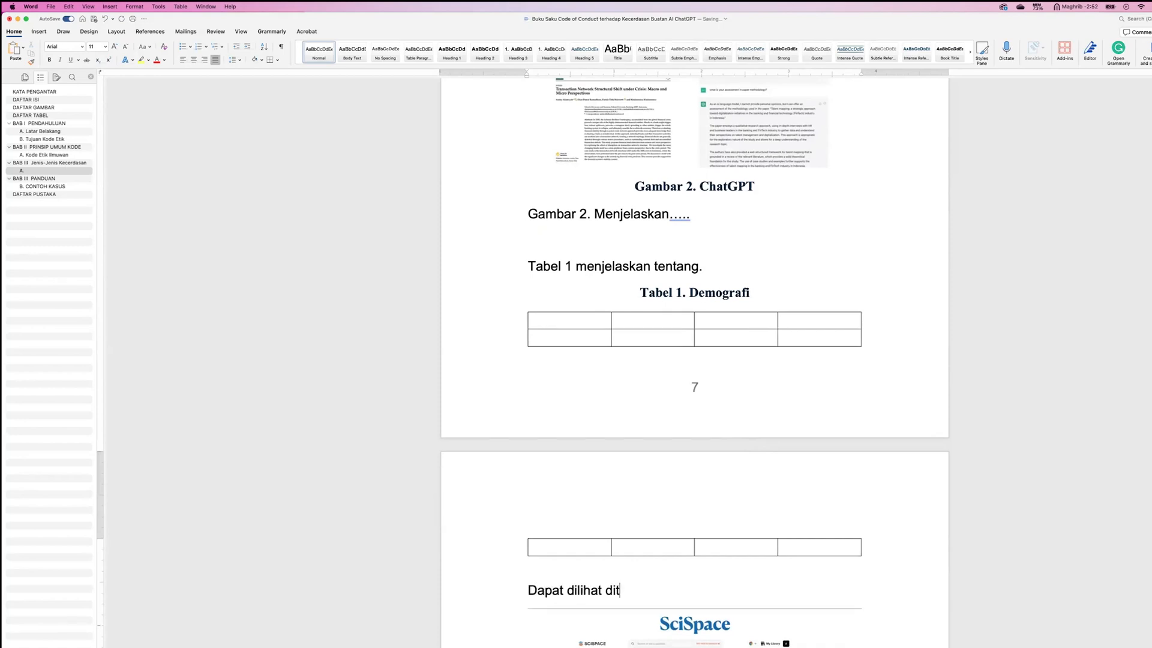
type("el 1....")
Insert a table of figures for the "Tabel" caption label, from template with page numbers, below the DAFTAR TABEL heading
scroll(737, 262, "up", 6)
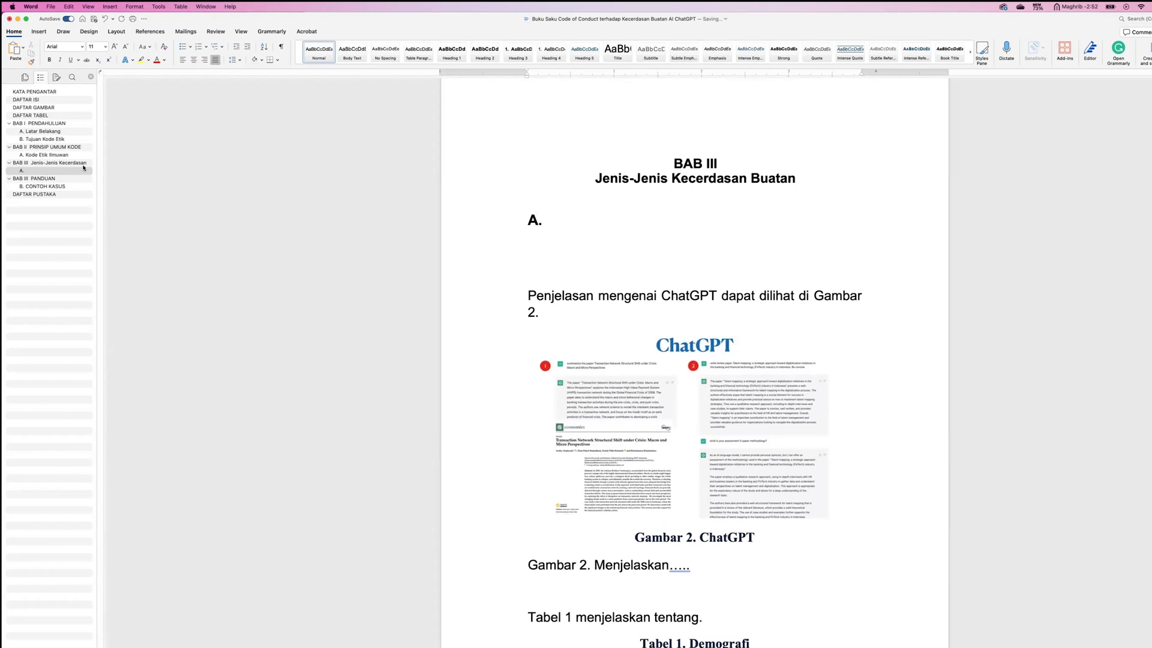
left_click(60, 194)
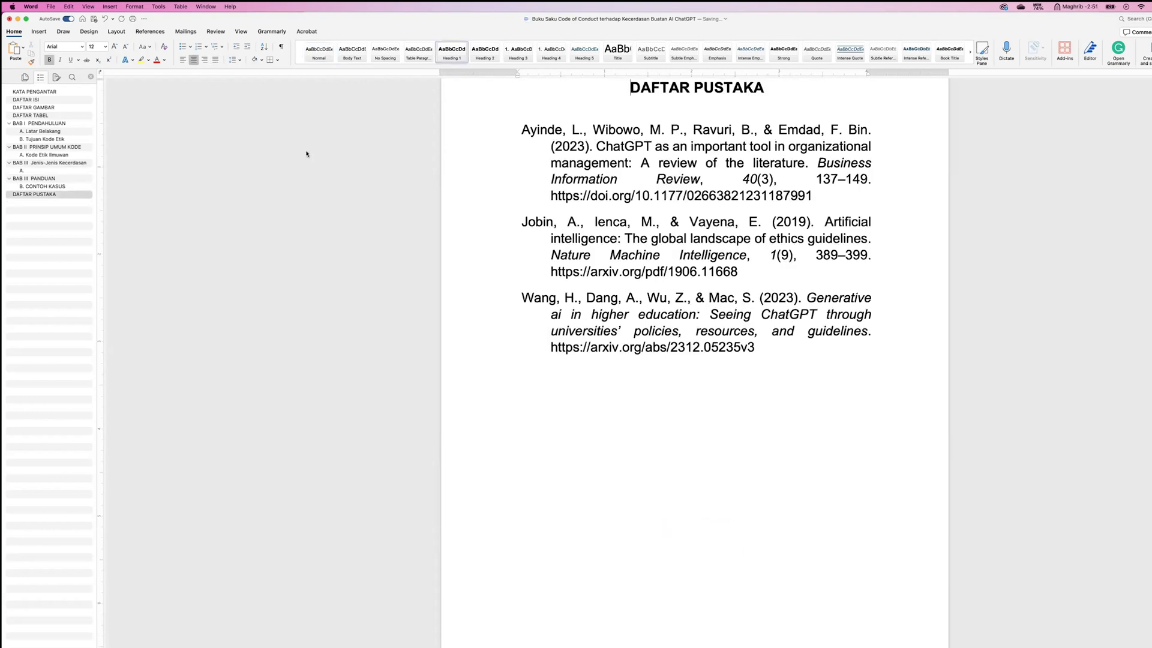
left_click(45, 186)
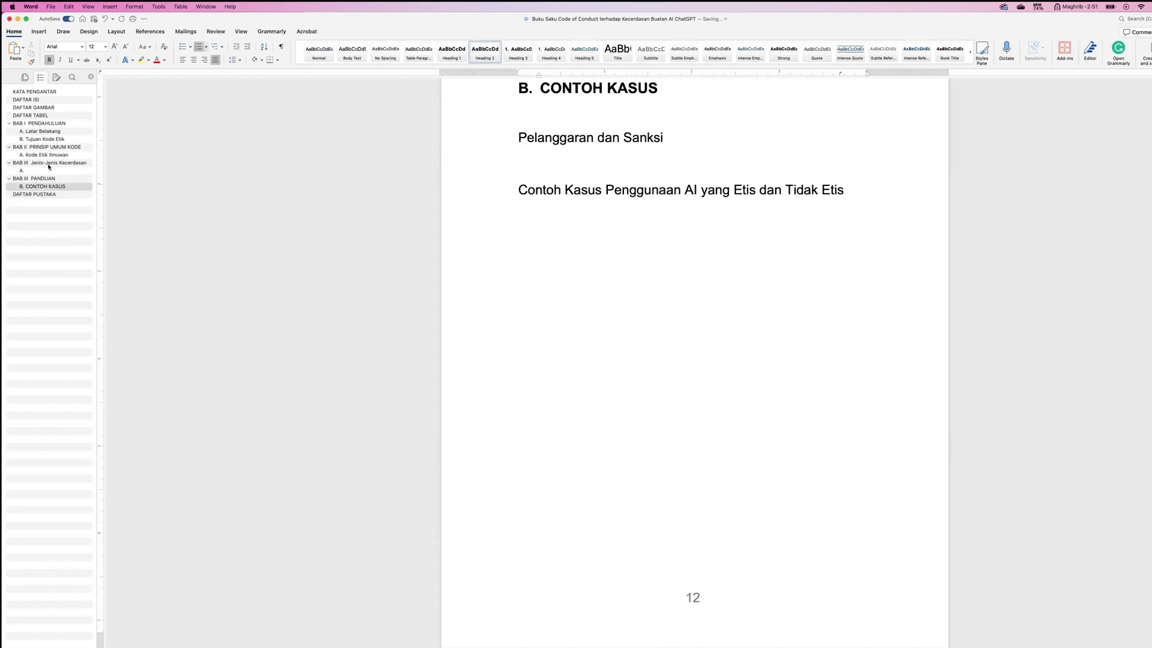
left_click(58, 125)
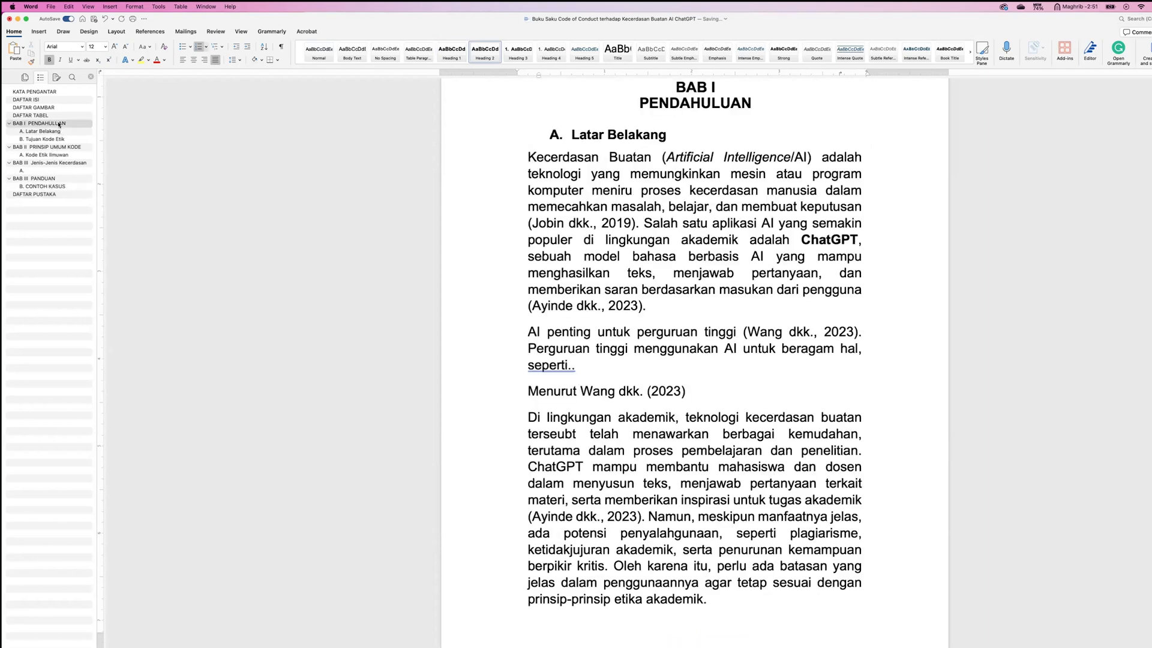
left_click(53, 108)
left_click(47, 116)
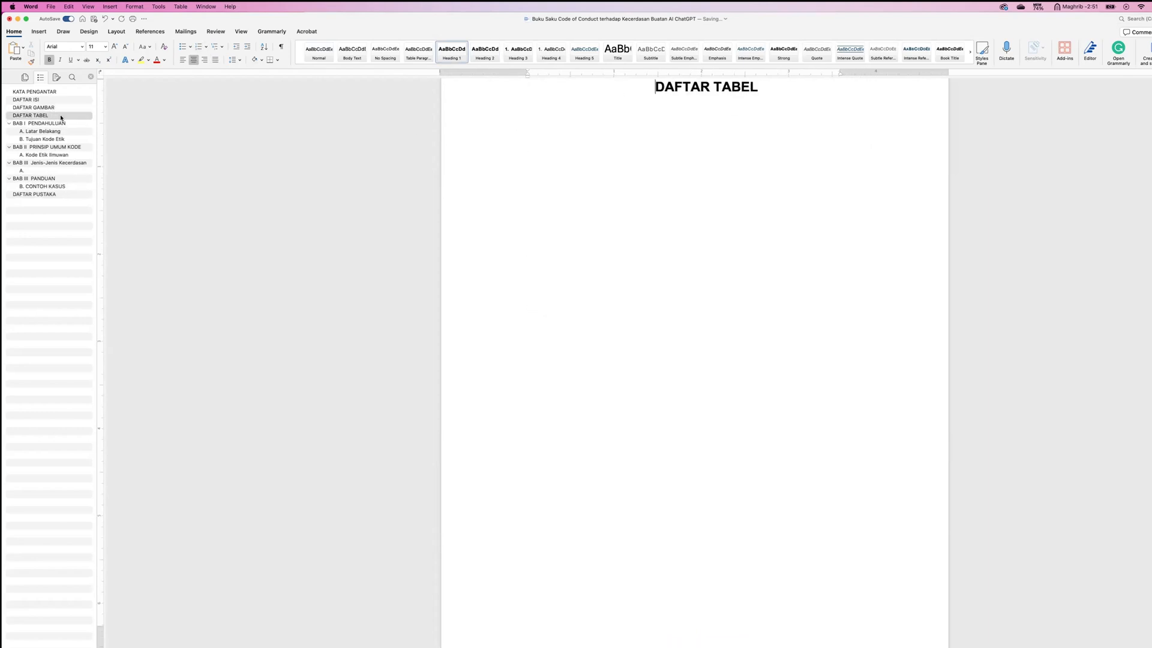
left_click(556, 114)
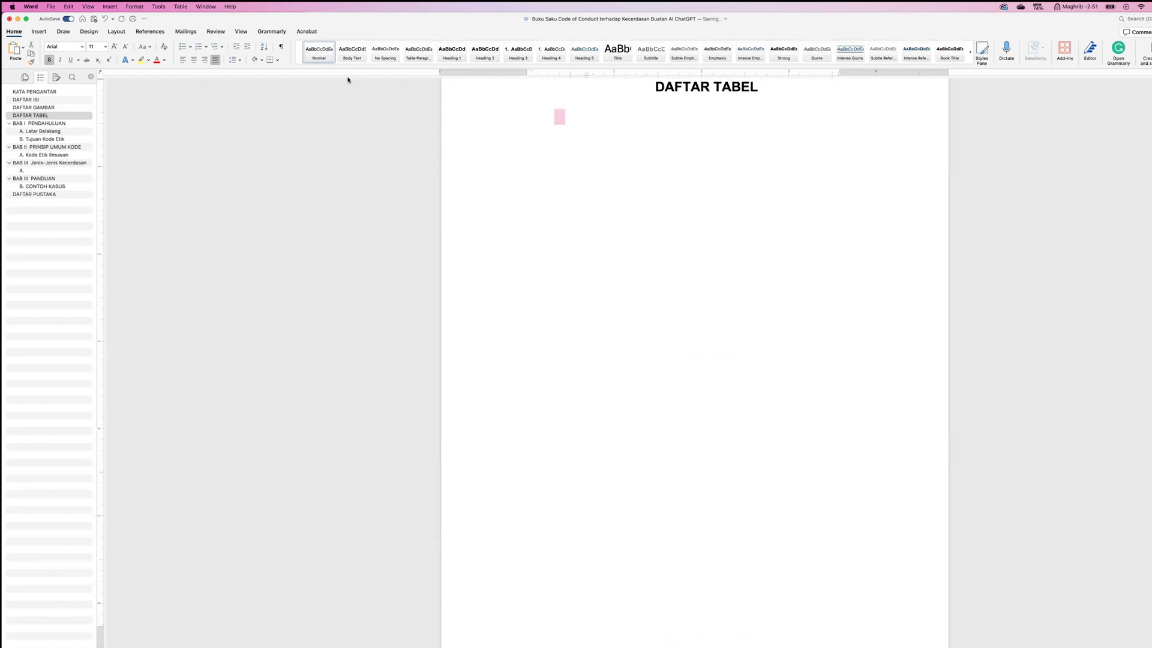
left_click(145, 32)
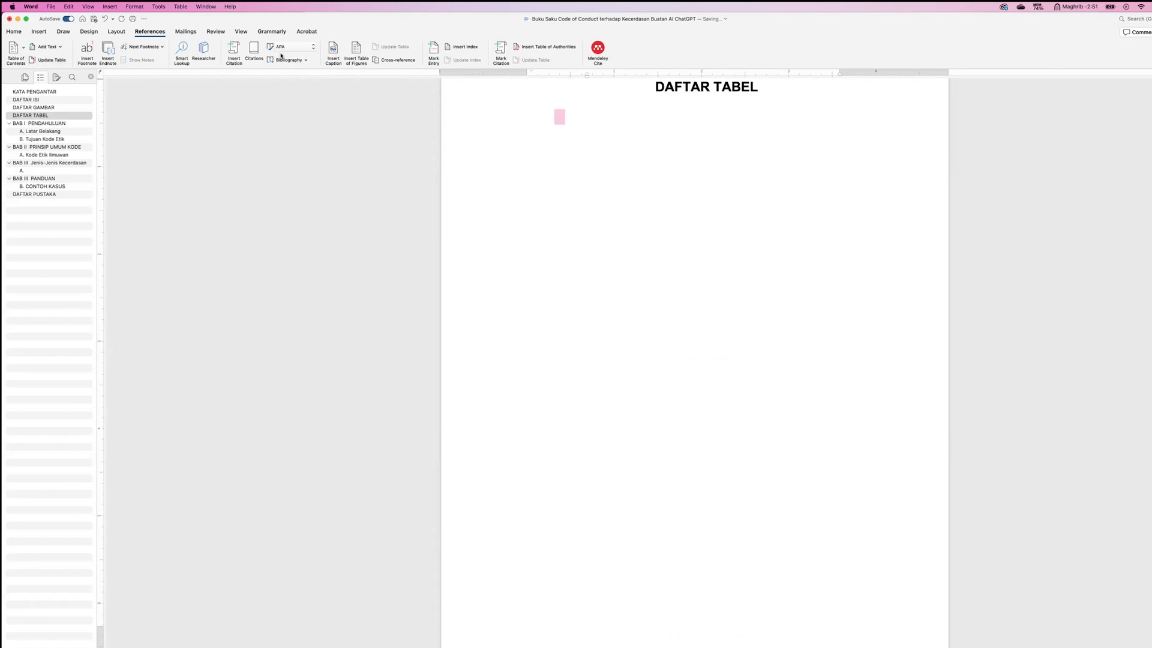
left_click(356, 51)
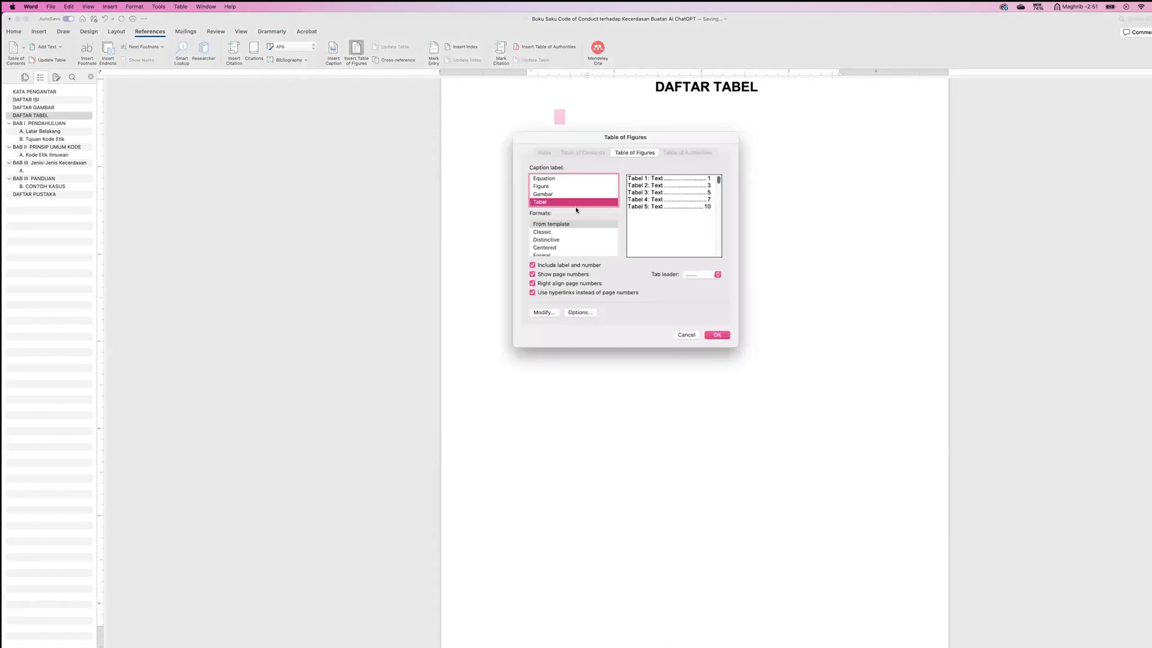
left_click(725, 334)
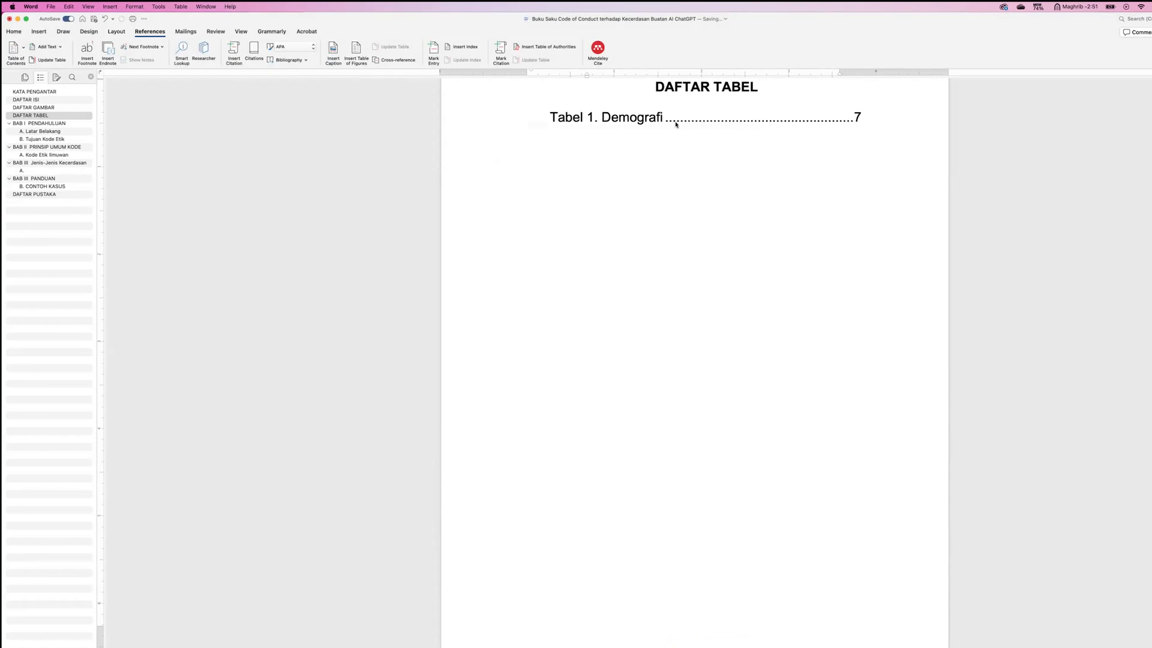
scroll(732, 162, "up", 5)
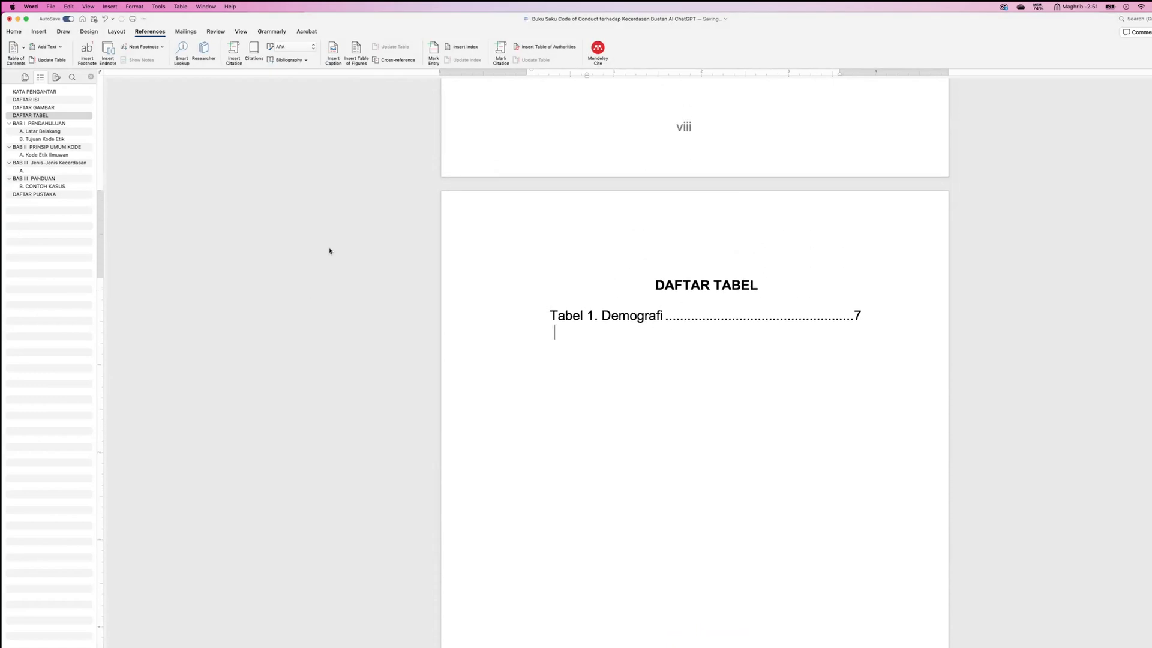
Add three blank lines above "Tabel 1 menjelaskan tentang." to push that text and the captioned table onto the following page
left_click(40, 171)
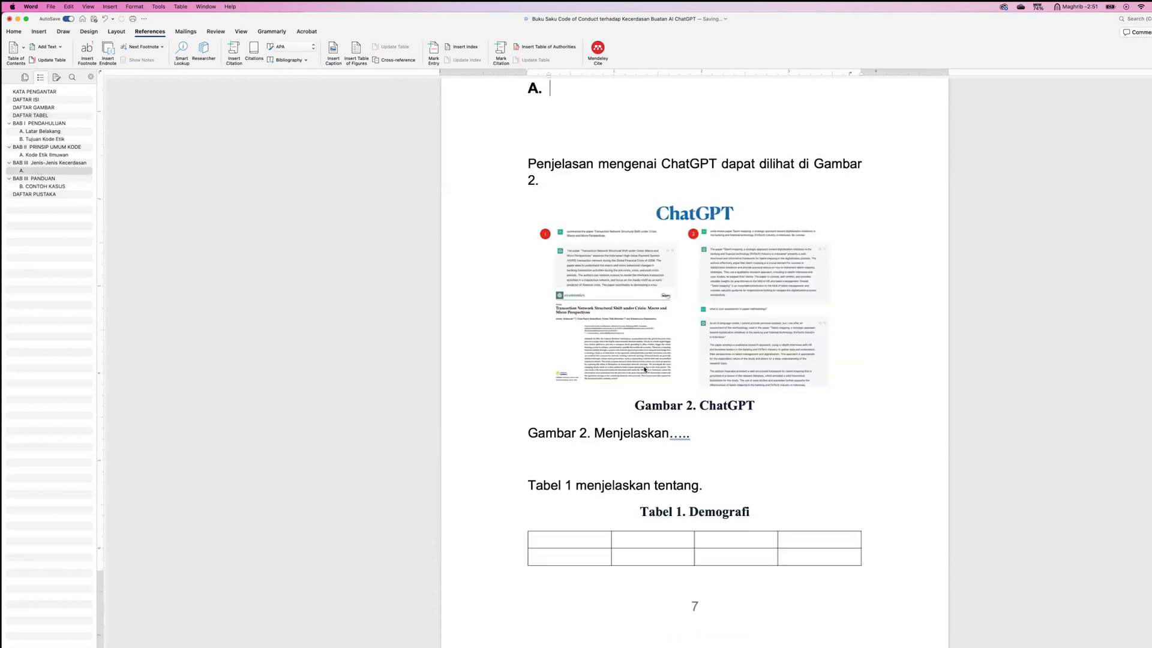
left_click(695, 459)
key("Return")
key("Return")
key("Return")
scroll(689, 448, "down", 6)
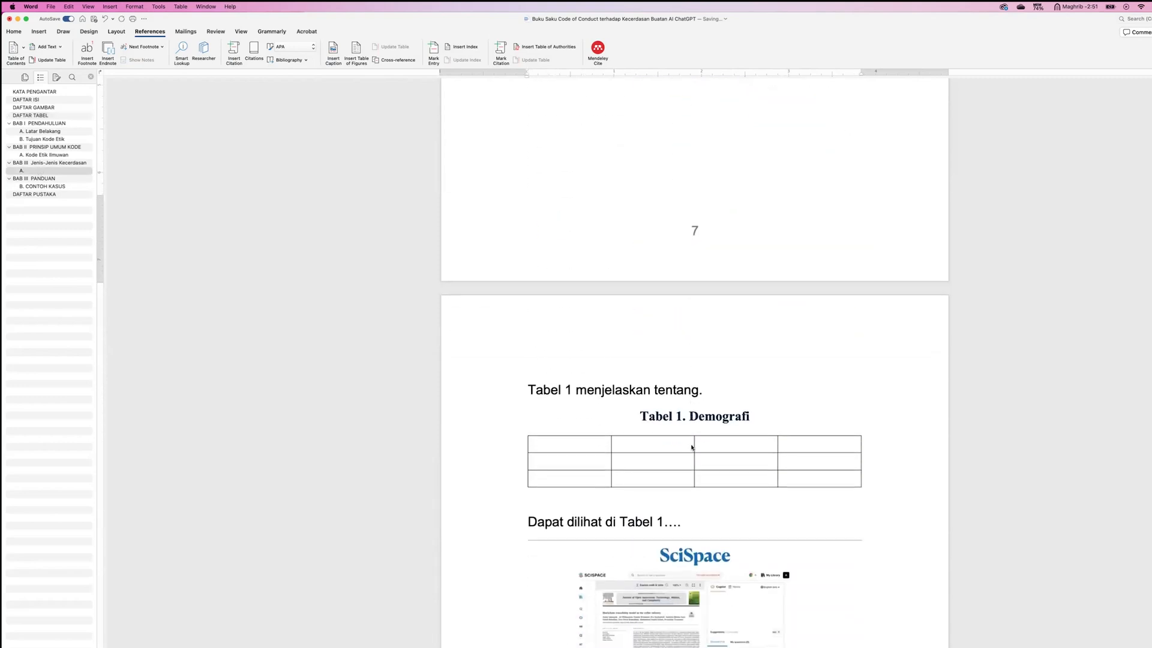
scroll(691, 447, "down", 1)
Update the list fields under DAFTAR GAMBAR and DAFTAR TABEL to refresh their page numbers, then return to DAFTAR GAMBAR
left_click(53, 107)
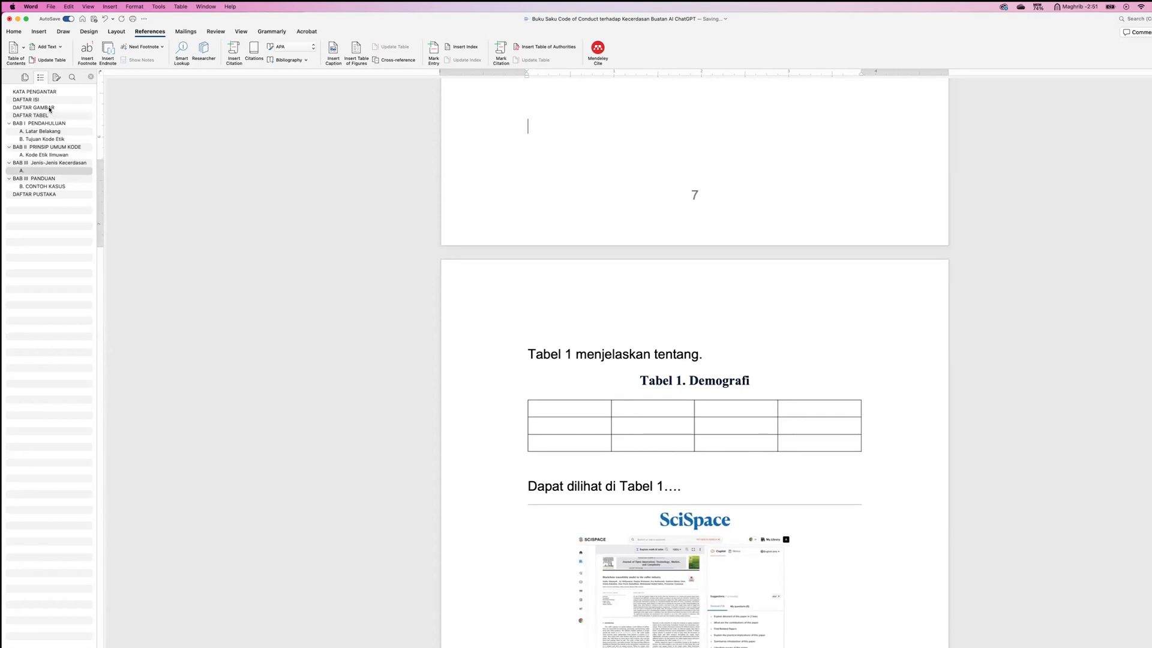
right_click(641, 137)
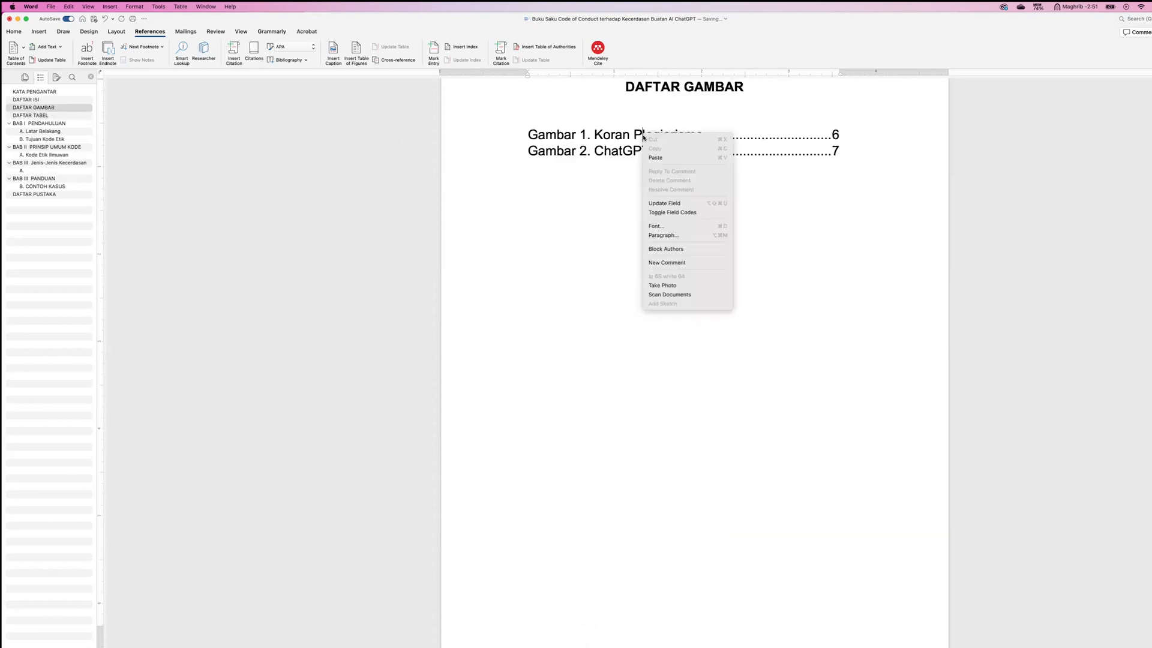
left_click(665, 203)
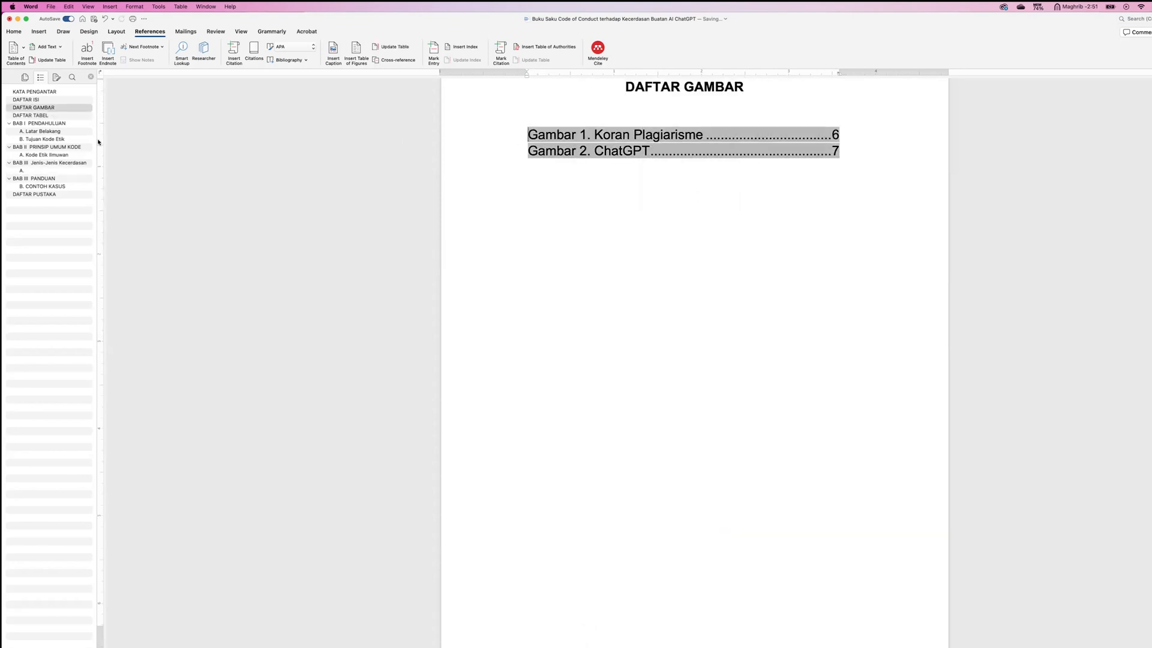
left_click(58, 116)
right_click(655, 115)
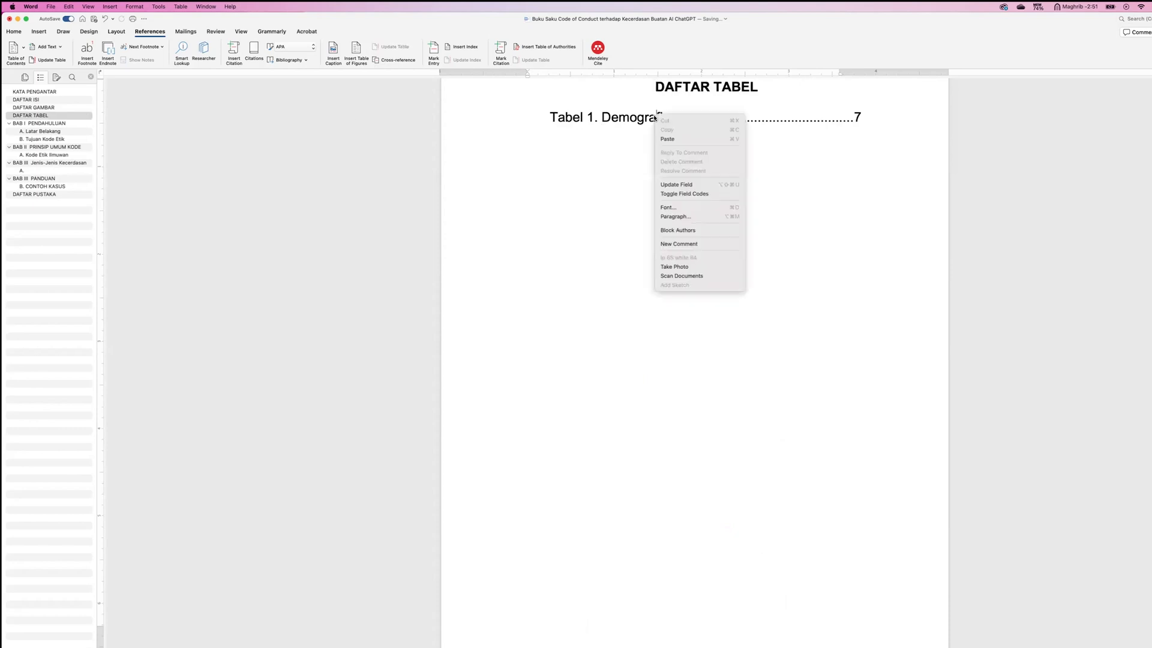
left_click(676, 185)
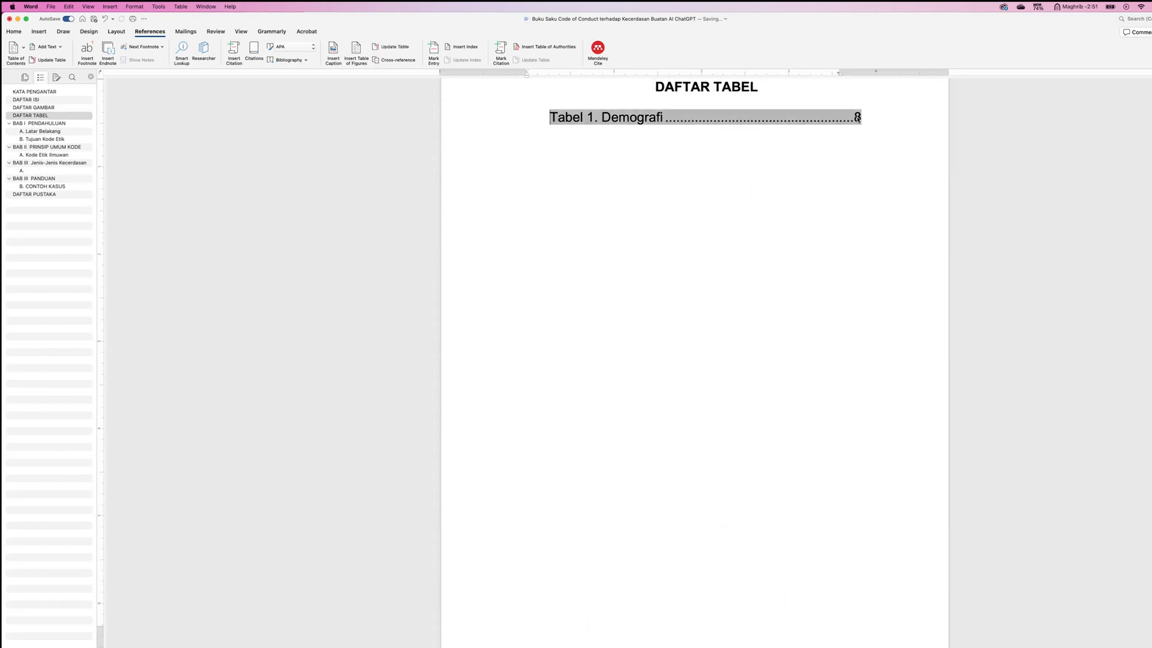
scroll(728, 157, "up", 3)
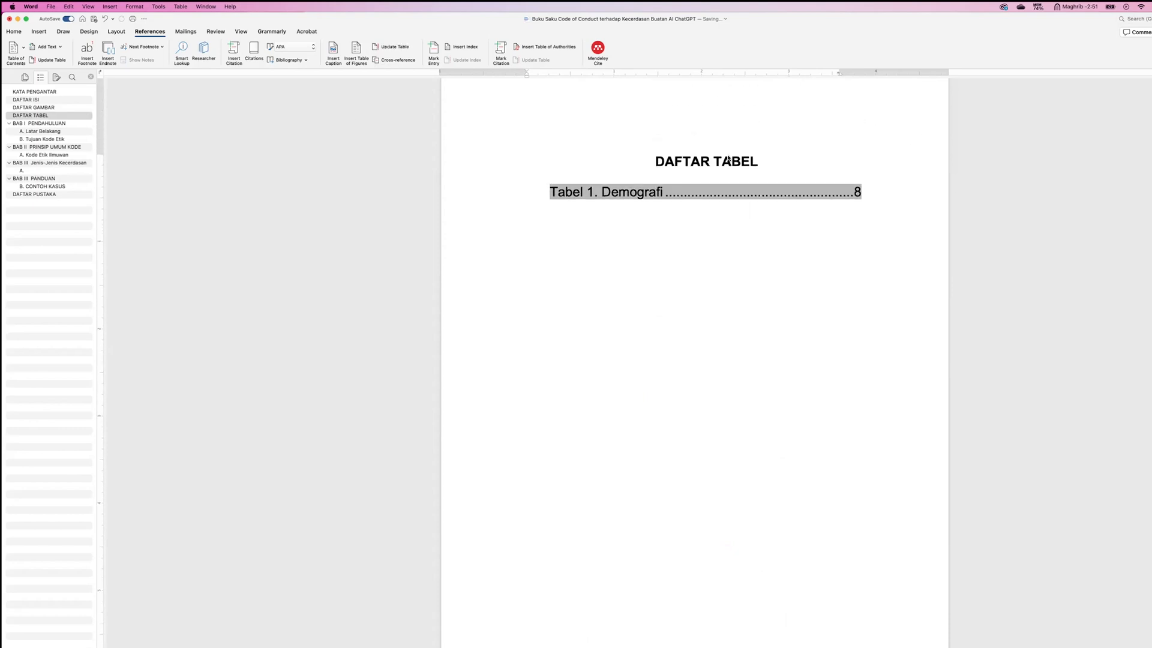
left_click(47, 108)
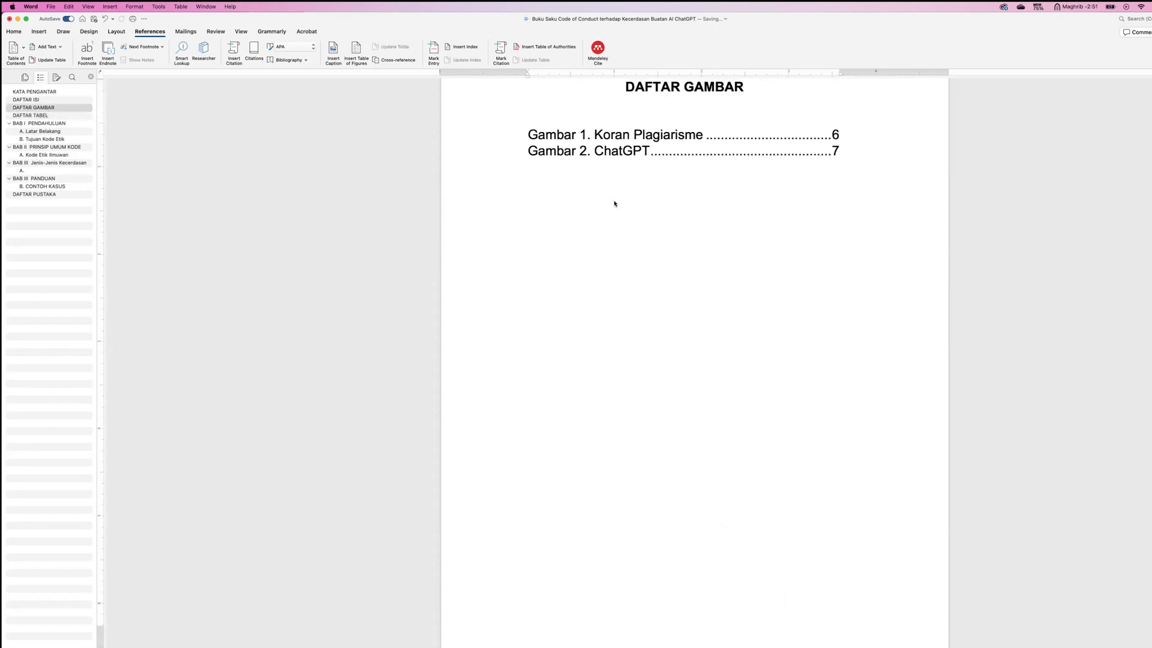